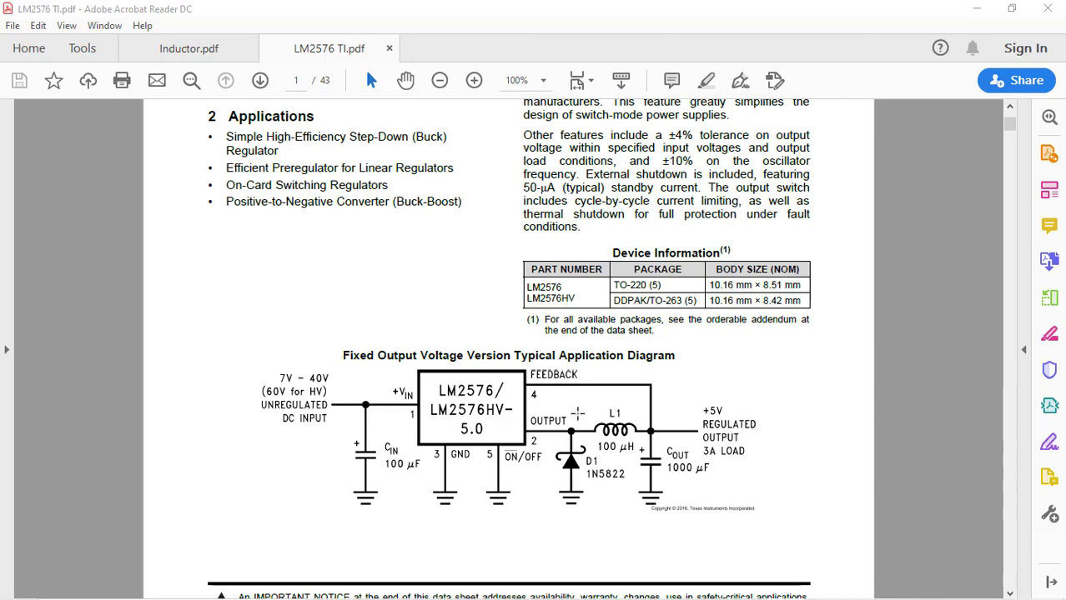
- Create a new empty symbol named INDUCTOR in the Custom lib library
mouse_move(658, 595)
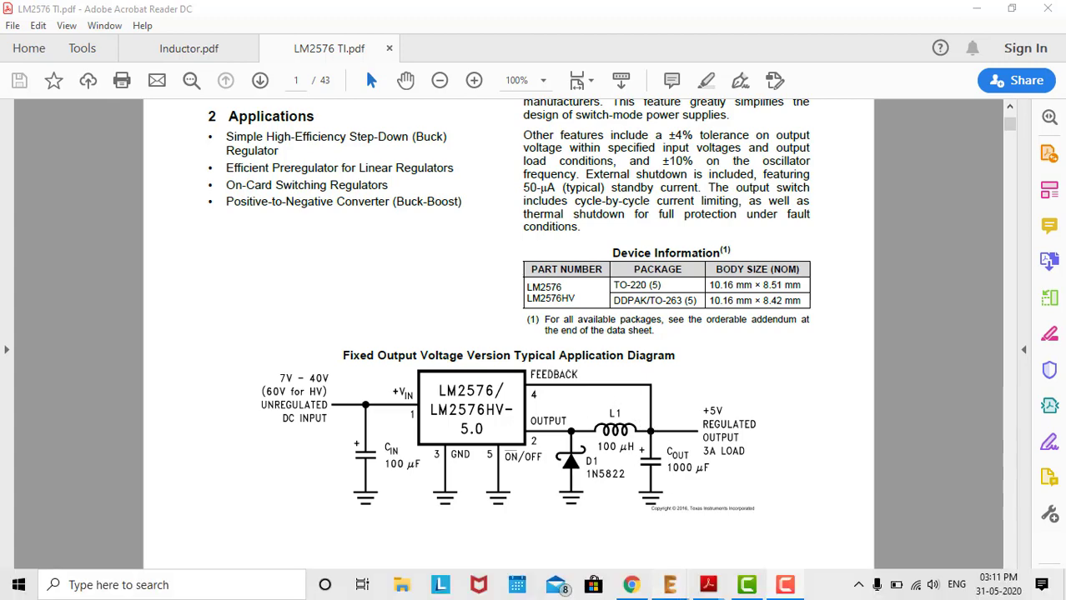
left_click(756, 540)
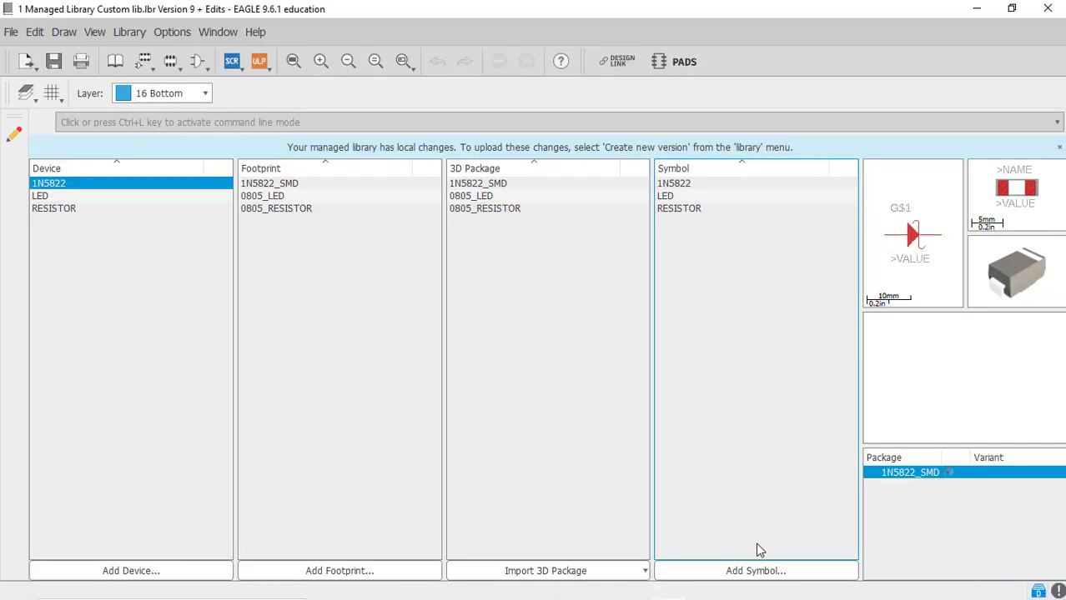
left_click(741, 571)
left_click_drag(694, 495, 601, 321)
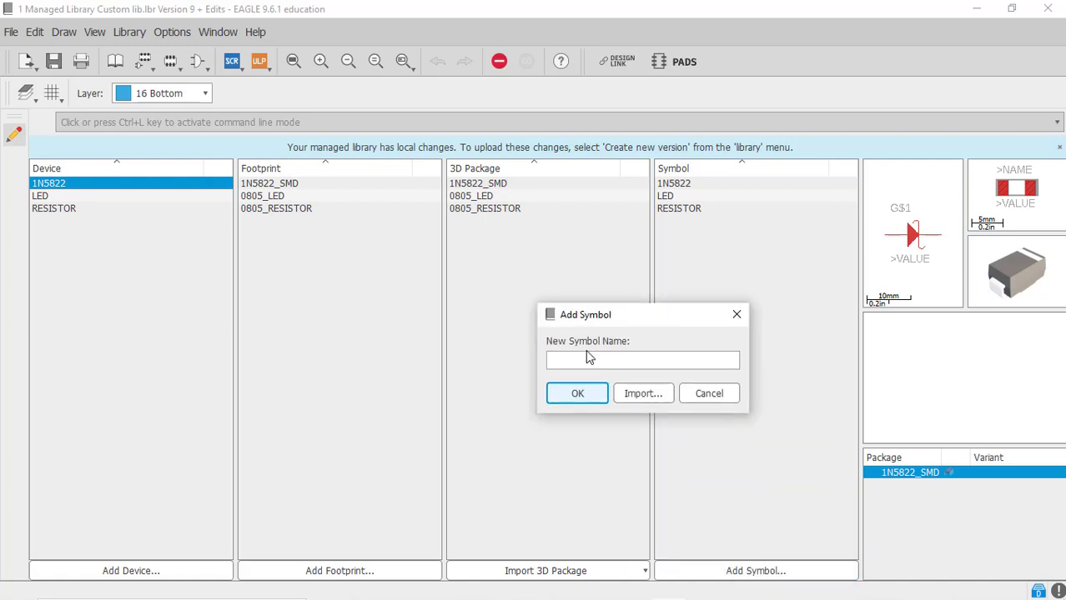
left_click(589, 359)
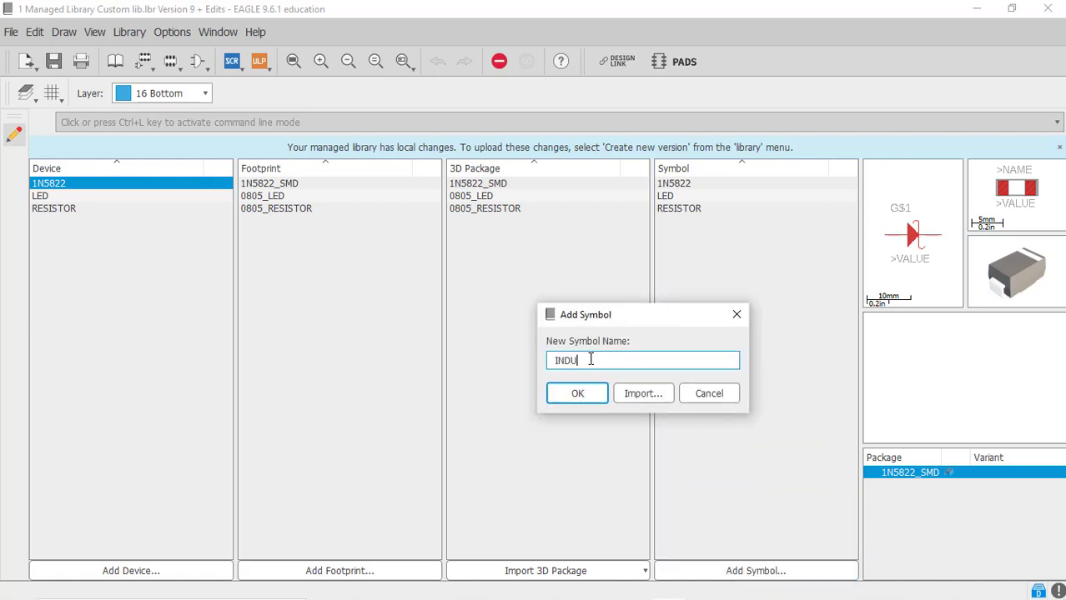
left_click(584, 392)
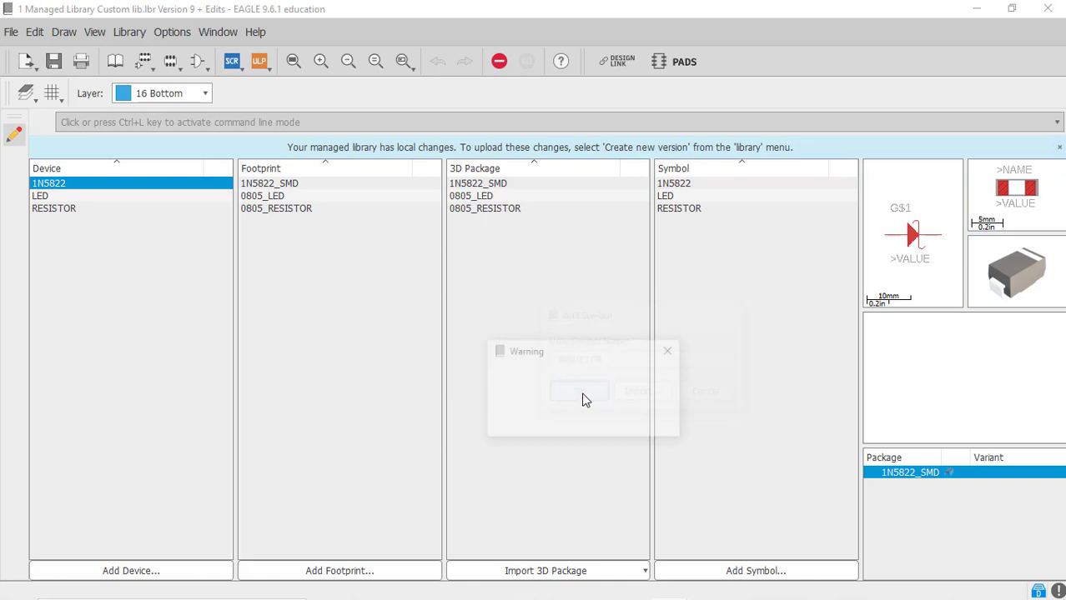
left_click(578, 418)
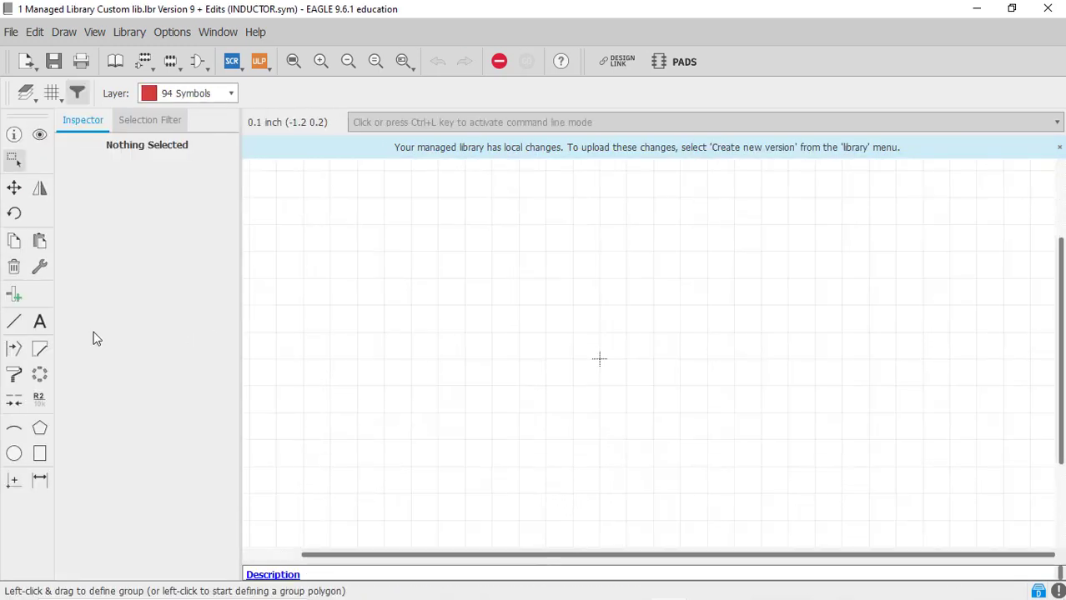
- Place two passive pins with hidden names facing each other on the INDUCTOR symbol
left_click(14, 296)
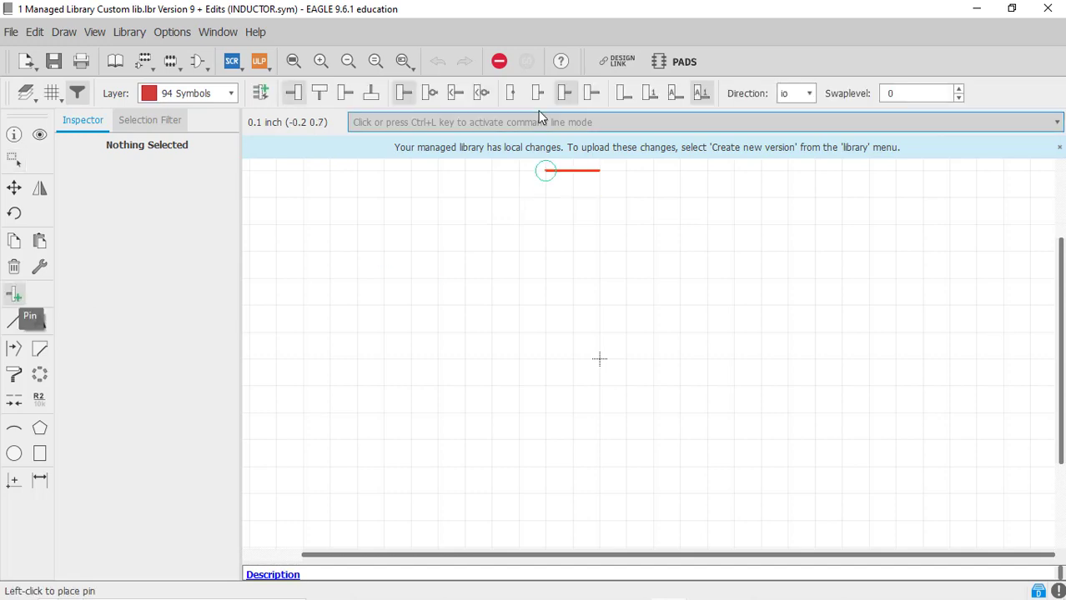
left_click(627, 98)
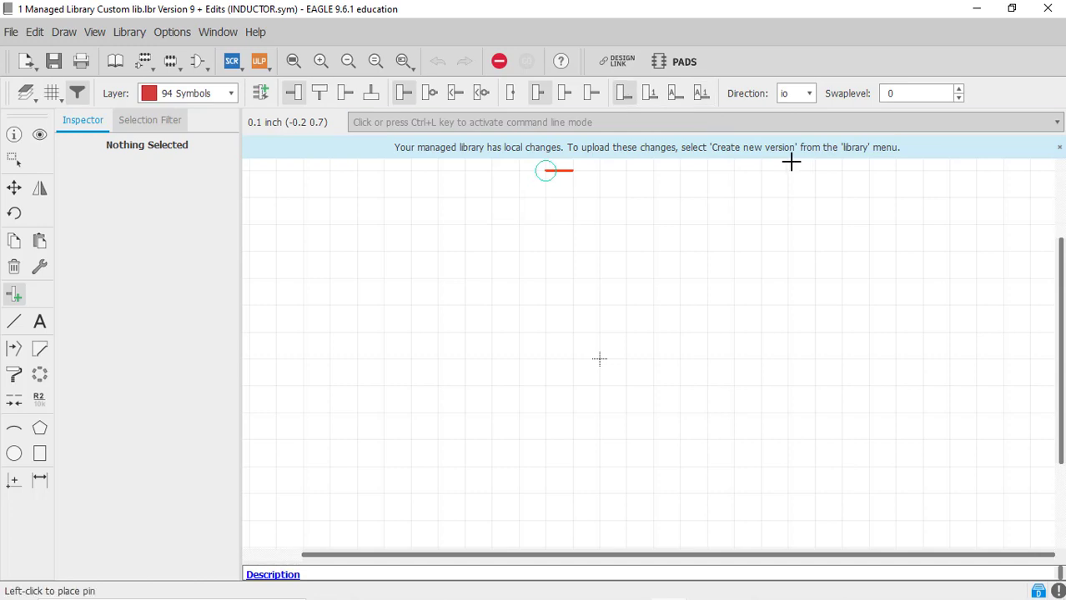
left_click(808, 97)
left_click(793, 216)
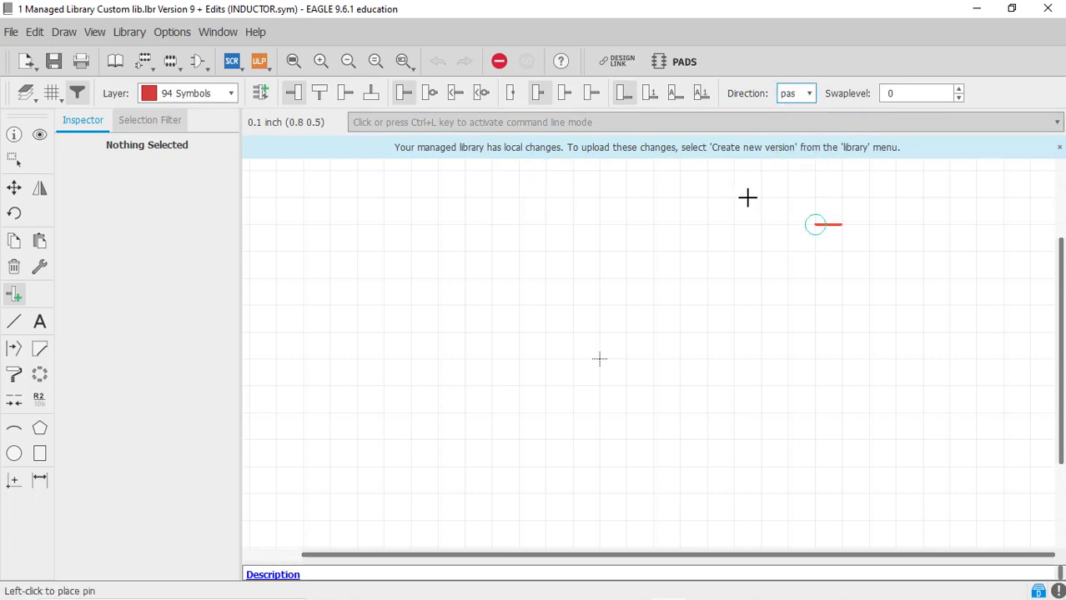
left_click(536, 357)
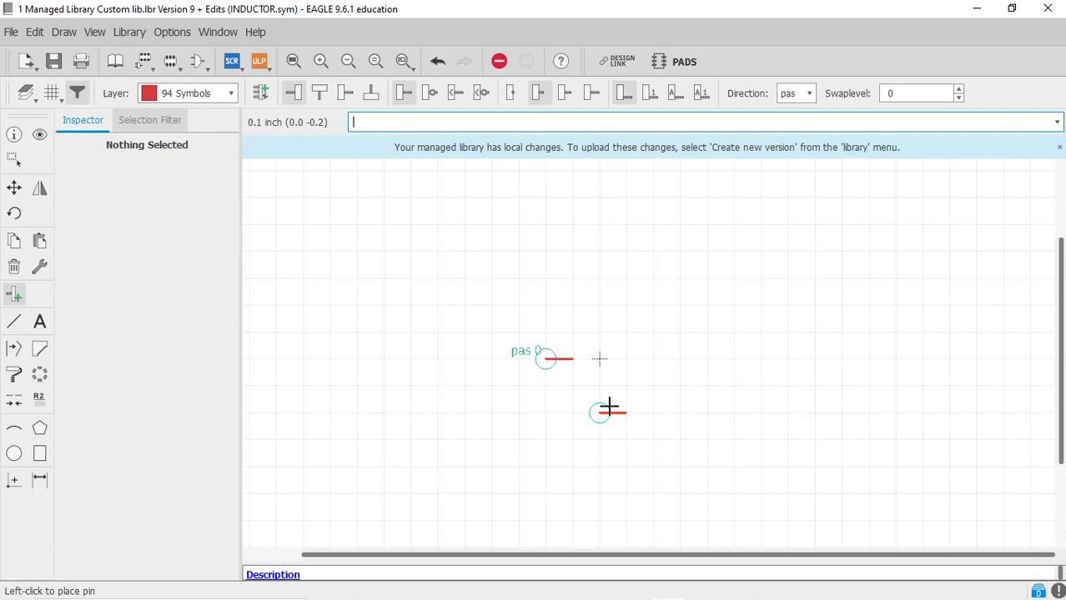
scroll(642, 360, "up", 2)
left_click(642, 360)
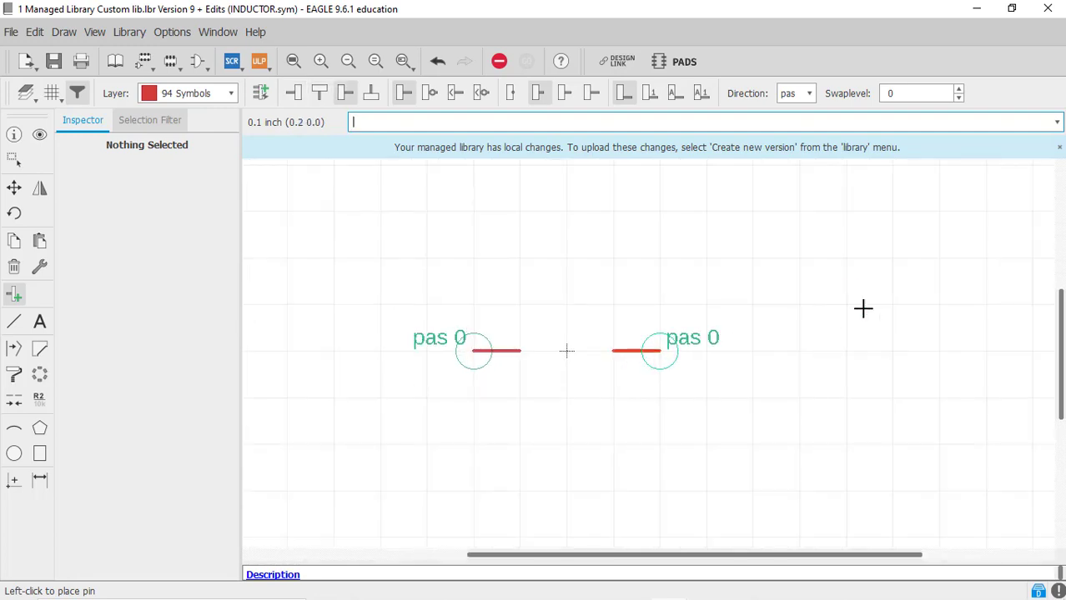
key("Escape")
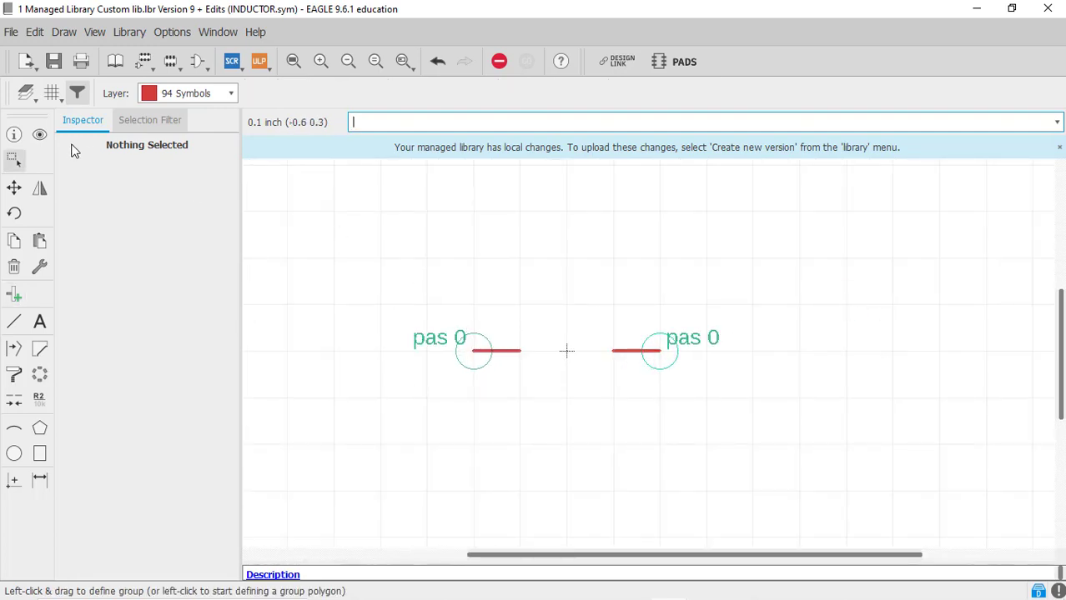
- Set the grid to 1.27 mm with a 0.254 mm alternate grid
left_click(50, 93)
left_click_drag(103, 26, 340, 124)
left_click(417, 192)
left_click(408, 239)
left_click(406, 271)
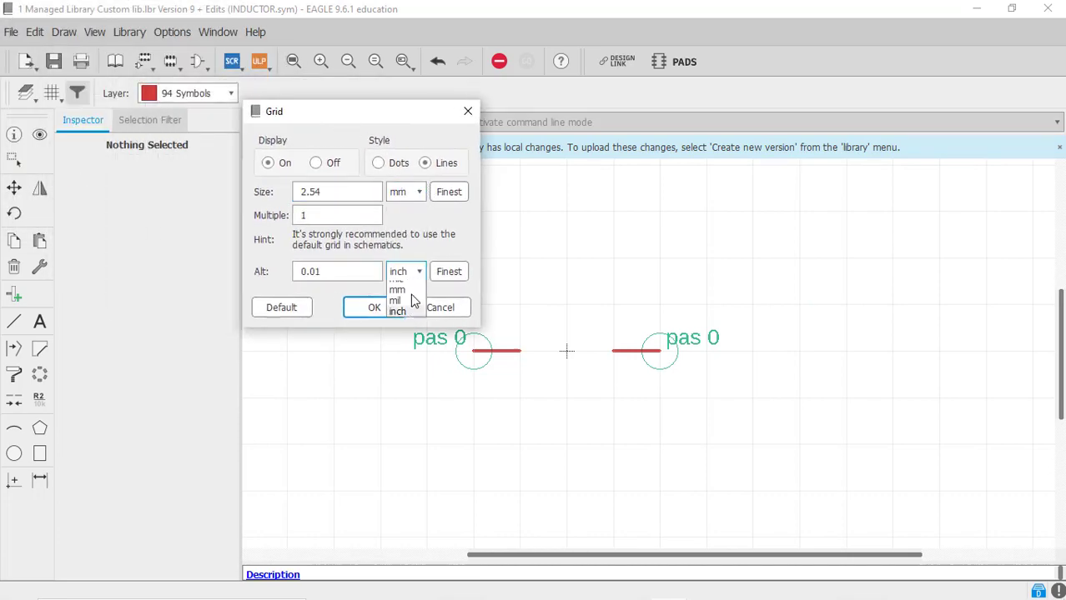
left_click(405, 292)
left_click_drag(329, 191, 282, 194)
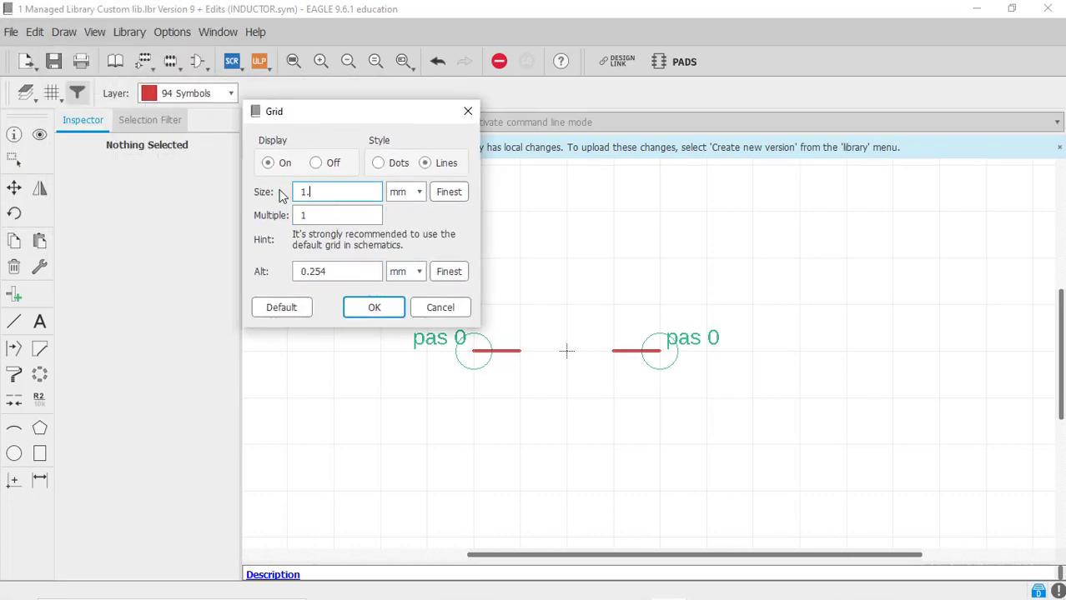
type("1.27")
key("Return")
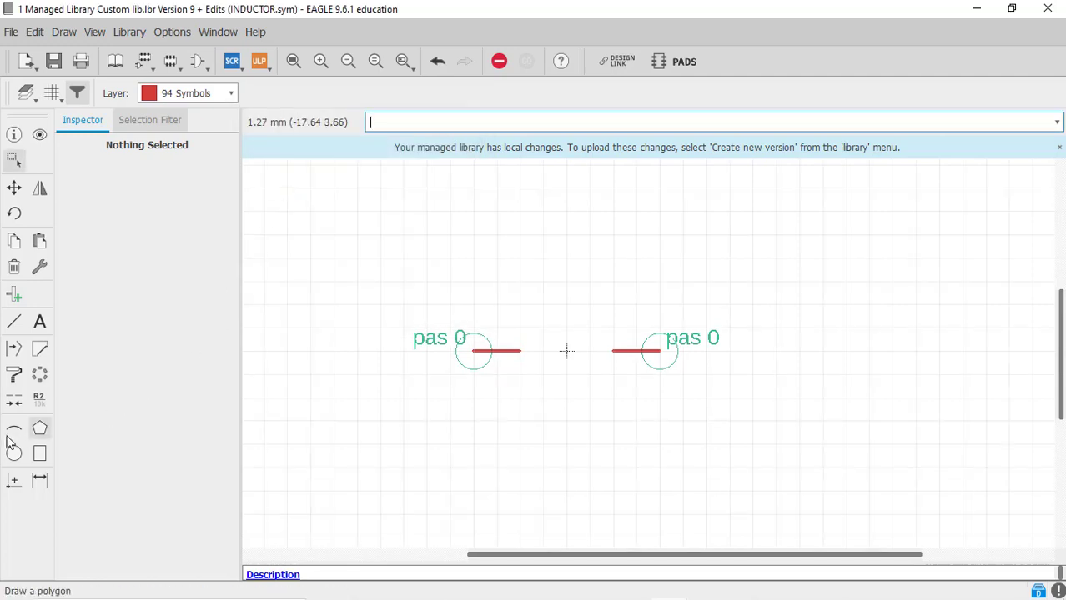
- Draw a 0.1524-wide semicircular arc near the left pin
left_click(13, 430)
scroll(497, 218, "up", 1)
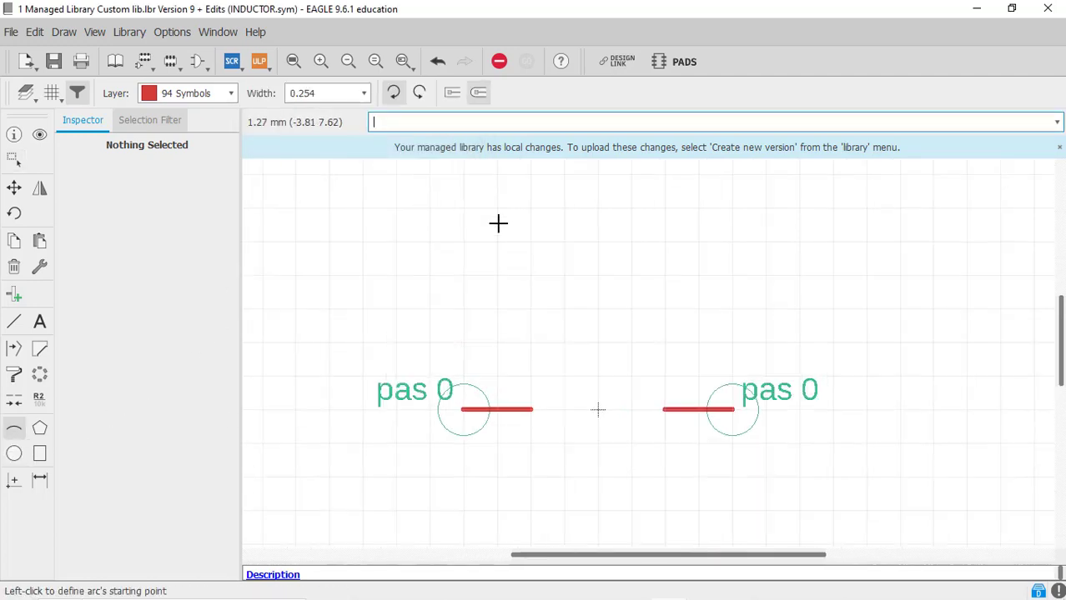
left_click(362, 95)
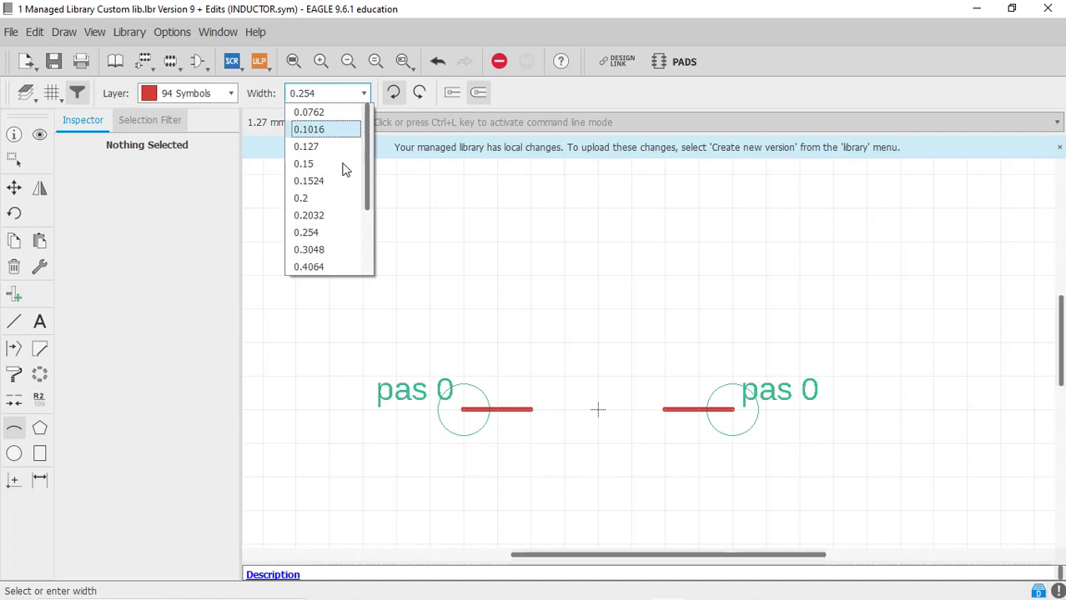
left_click(340, 183)
scroll(550, 388, "up", 2)
left_click(527, 368)
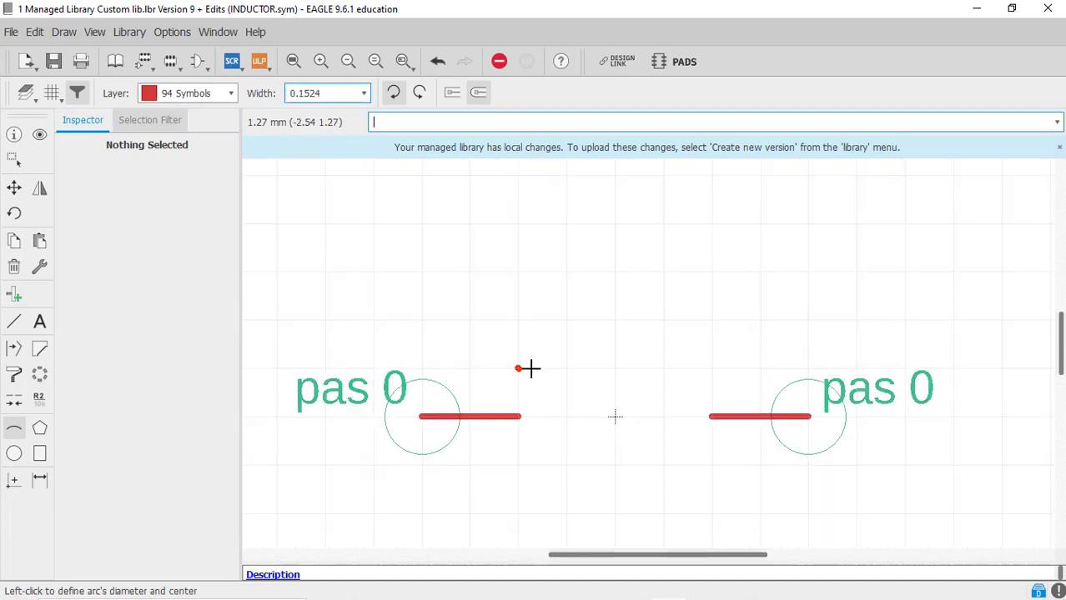
left_click(556, 377)
left_click(564, 375)
scroll(584, 283, "down", 1)
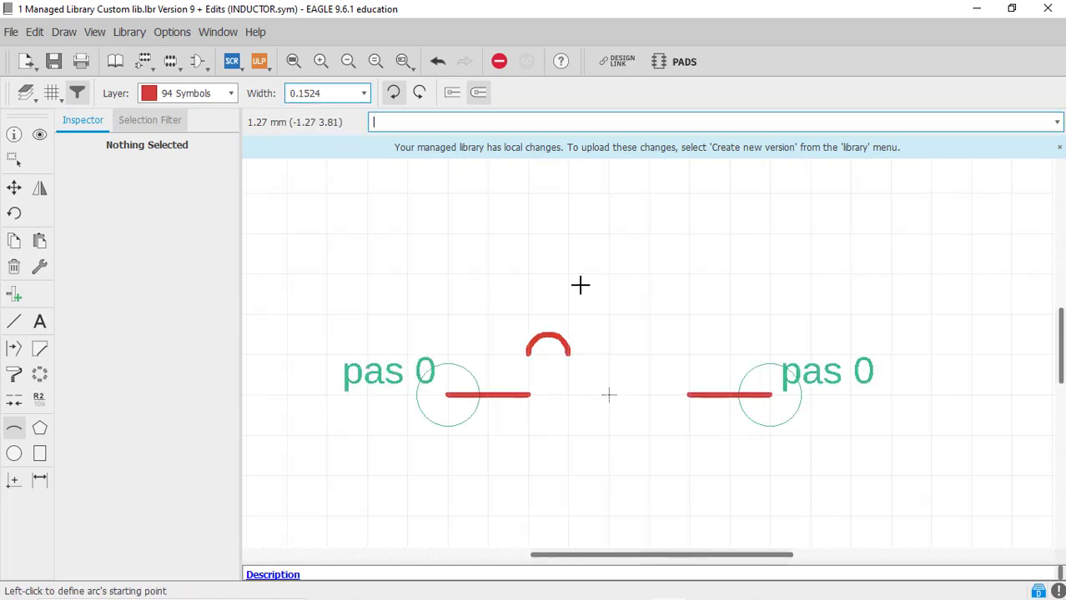
key("Escape")
- Move the arc onto the left pin line and copy it into three more loops toward the right pin
left_click(13, 187)
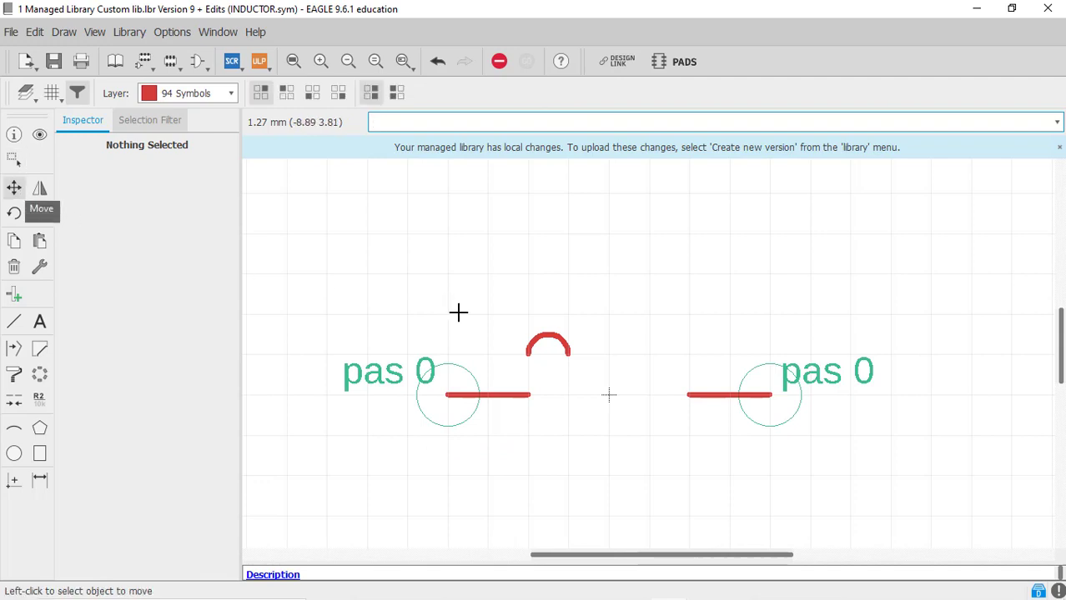
left_click(549, 373)
left_click(552, 395)
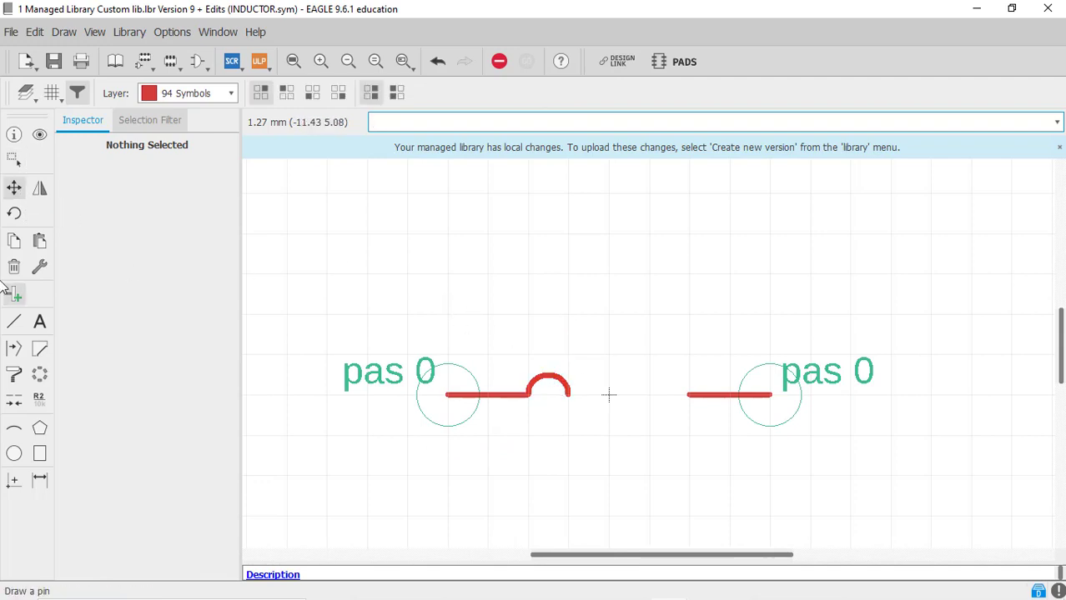
left_click(12, 243)
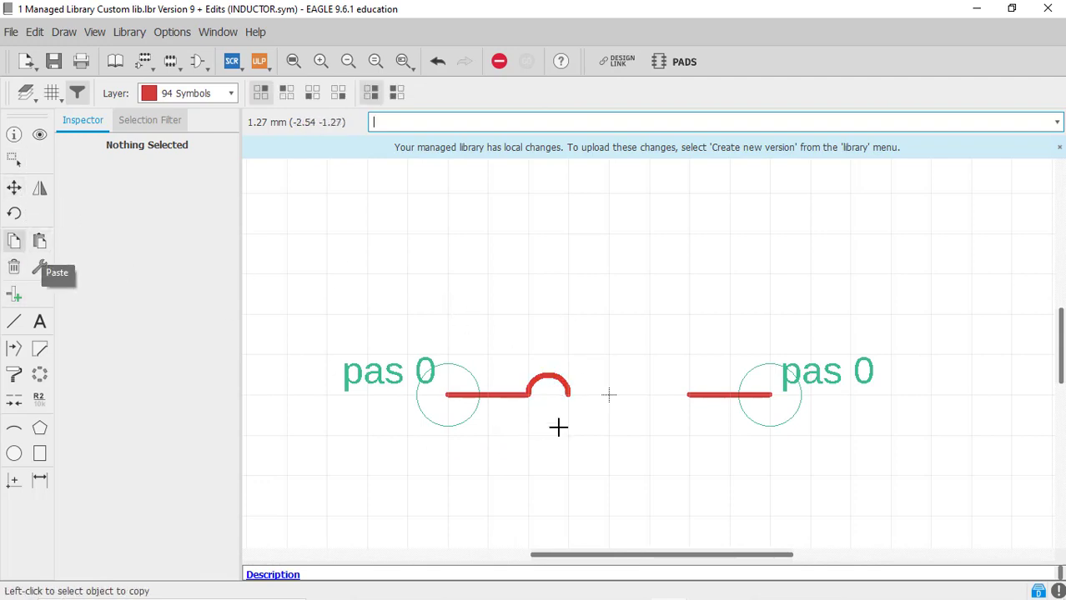
left_click(566, 374)
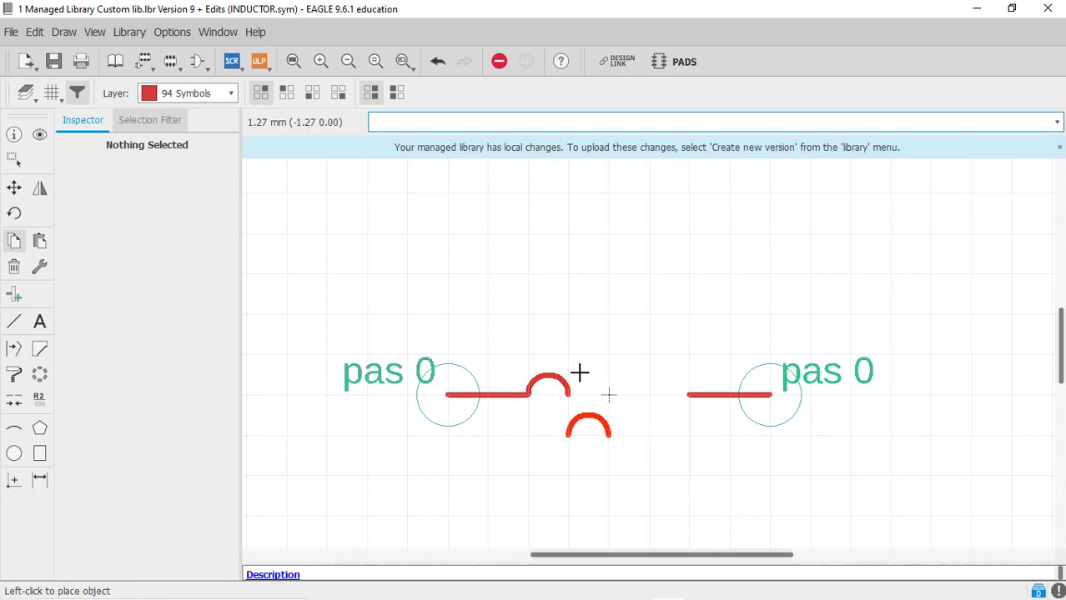
left_click(589, 394)
left_click(600, 374)
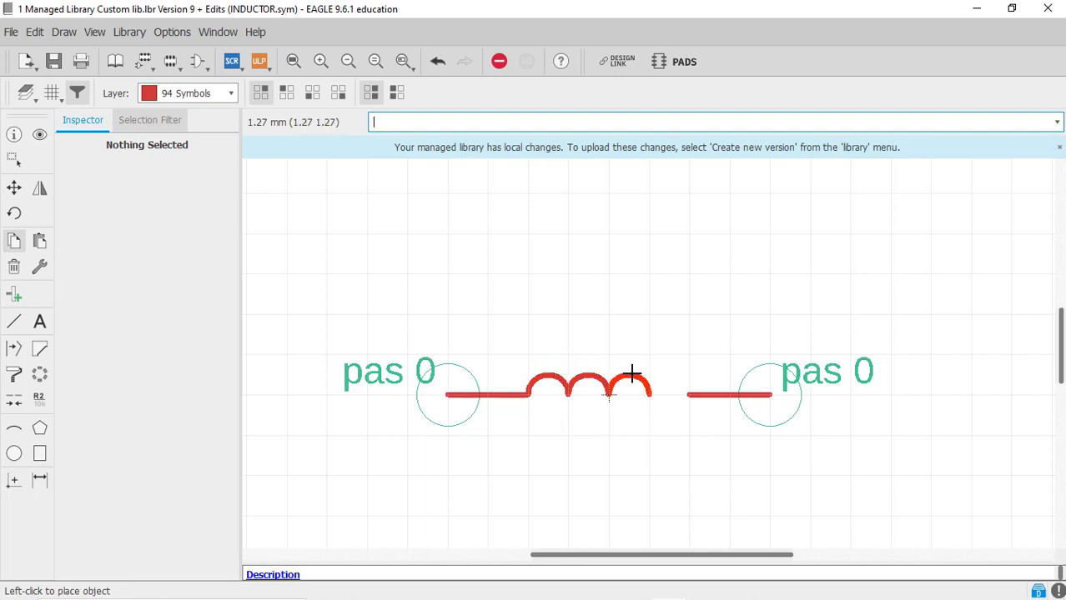
left_click(632, 372)
left_click(671, 376)
scroll(608, 281, "down", 4)
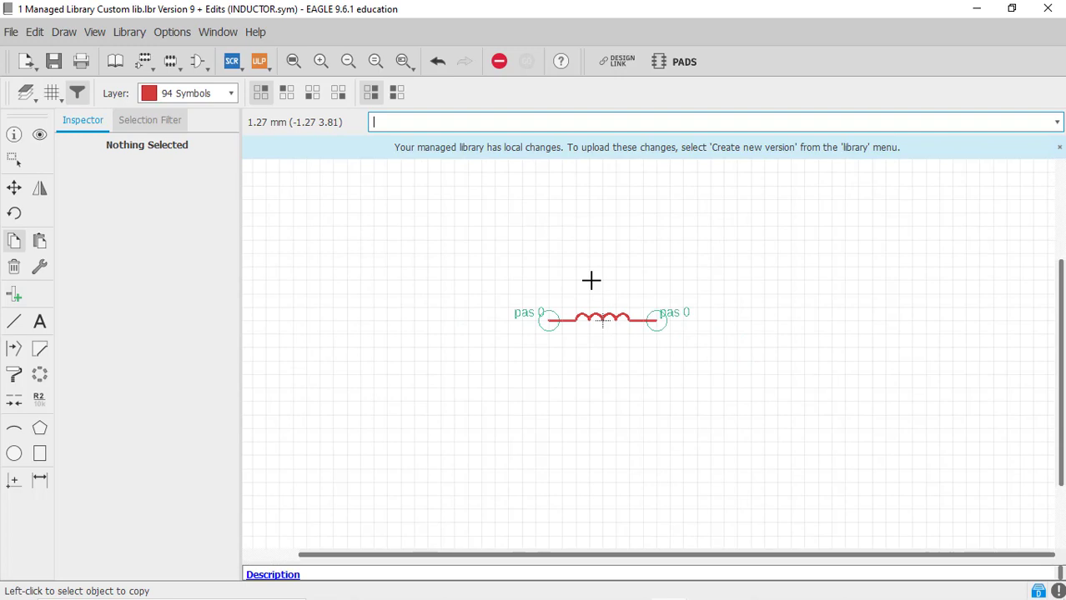
scroll(618, 271, "up", 1)
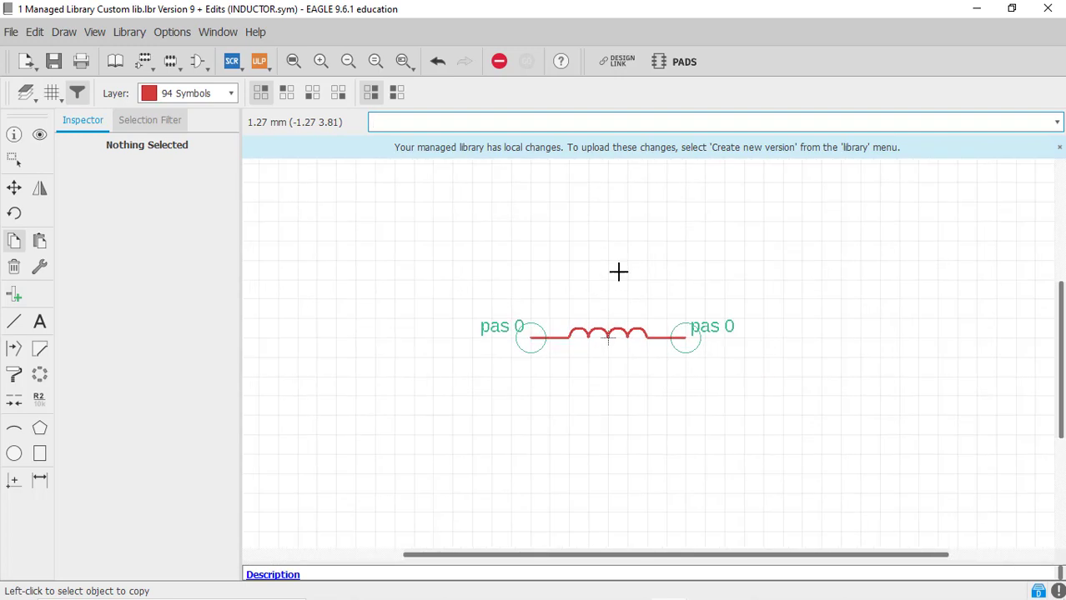
- Add a >NAME label on the 95 Names layer just above the coil
left_click(42, 323)
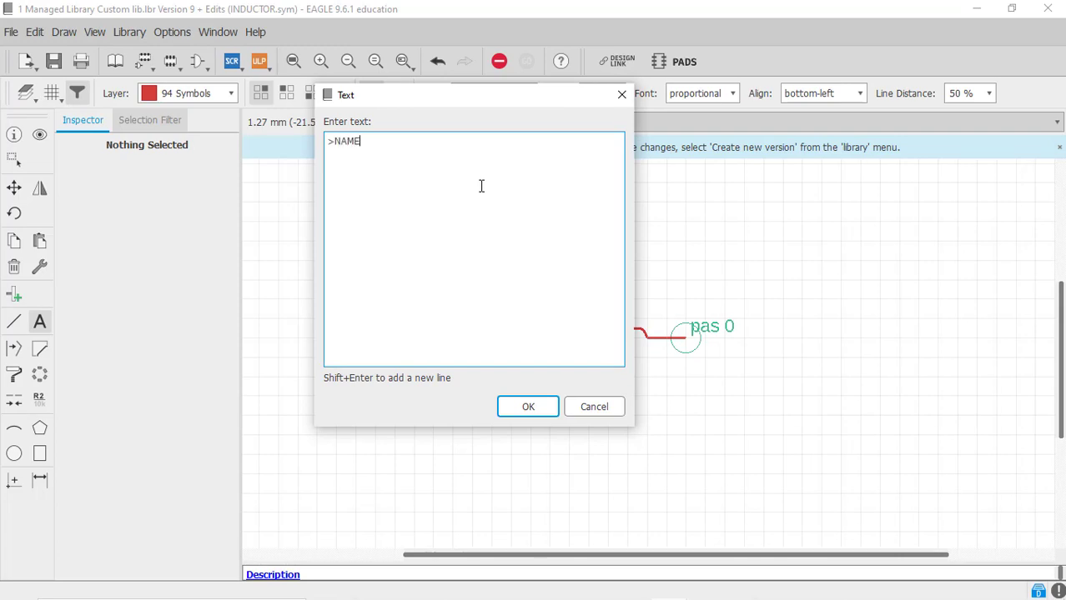
left_click(527, 406)
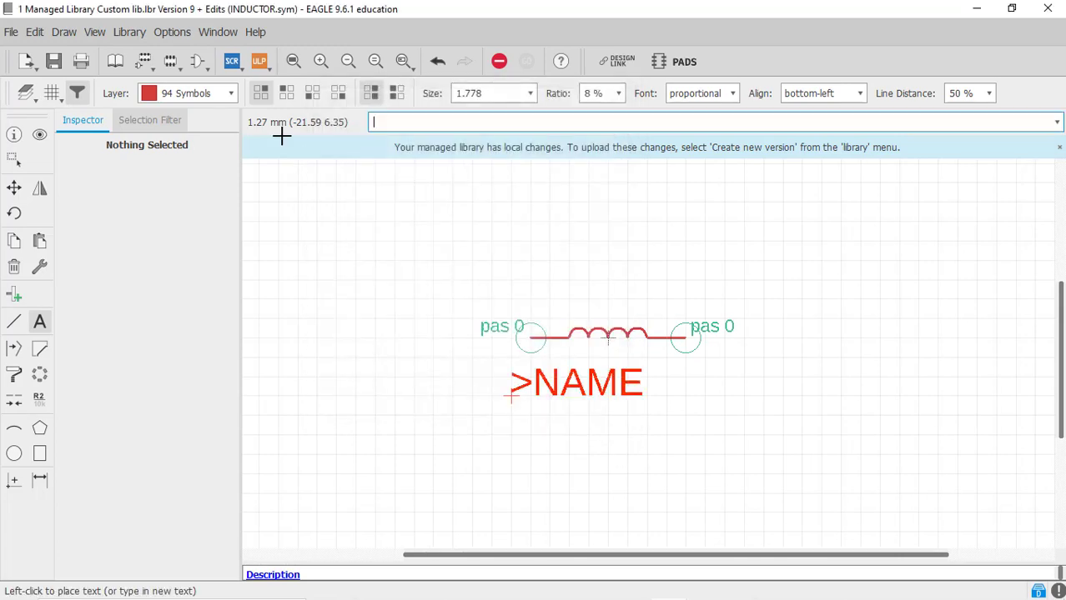
left_click(235, 95)
left_click(221, 233)
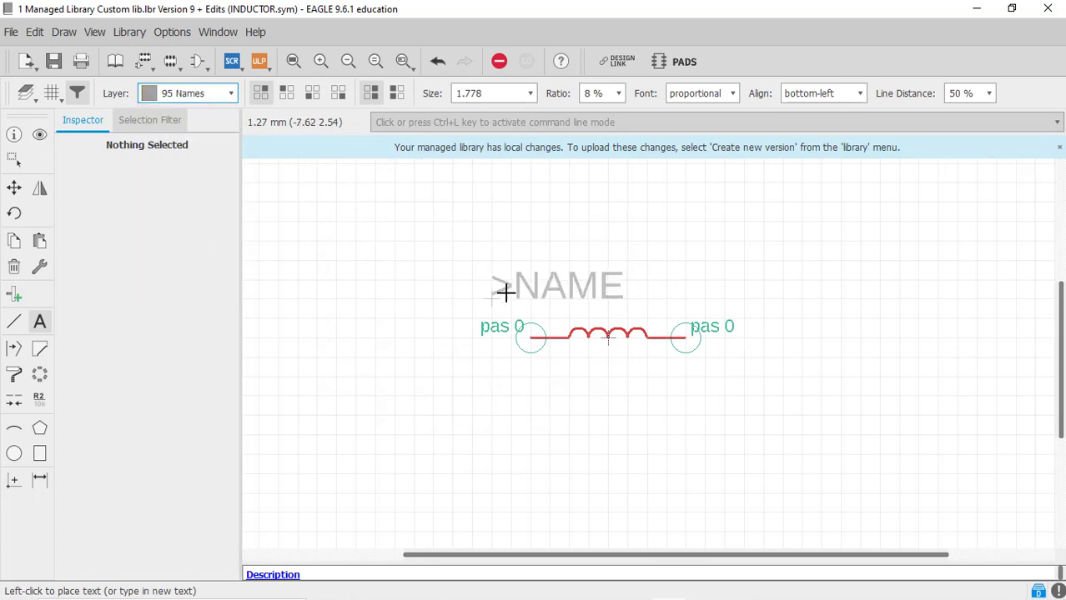
left_click(514, 295)
key("Escape")
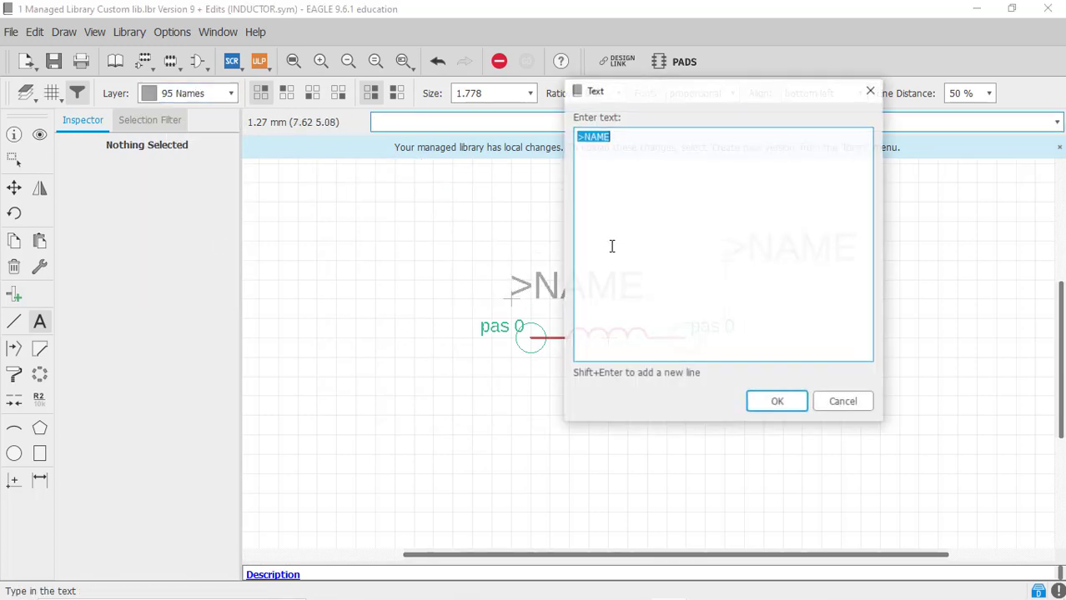
- Add a >VALUE label on the 96 Values layer below the inductor
left_click(624, 139)
key("BackSpace")
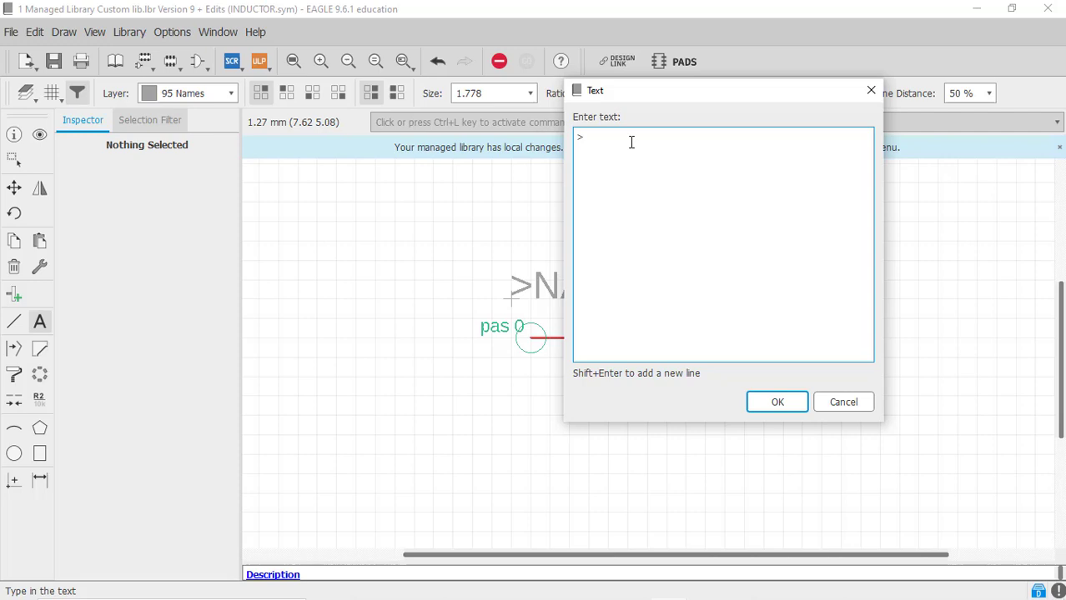
type("VALUE")
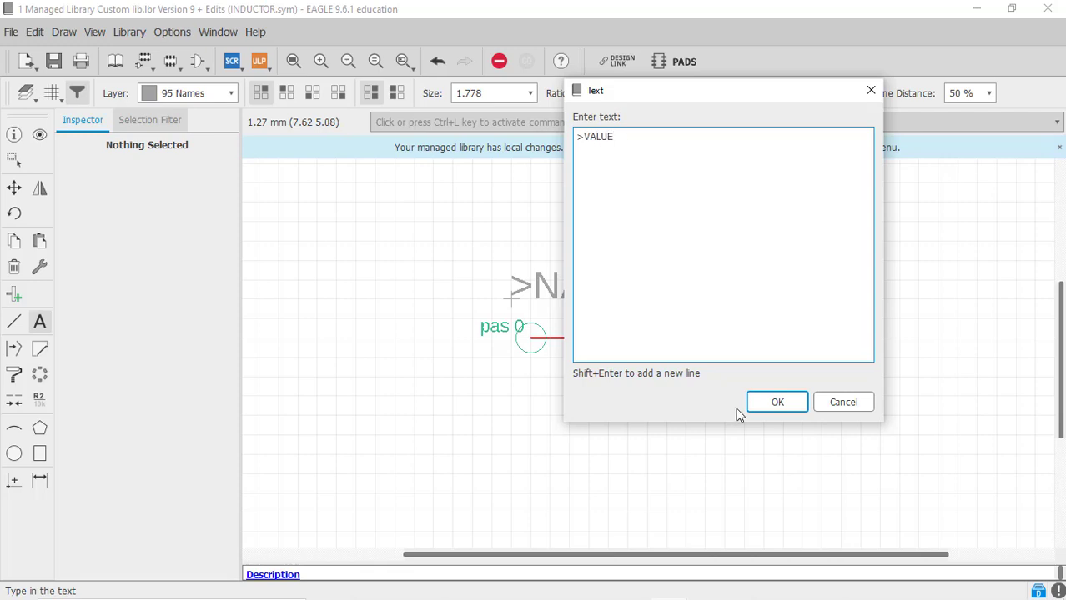
left_click(771, 403)
left_click(227, 93)
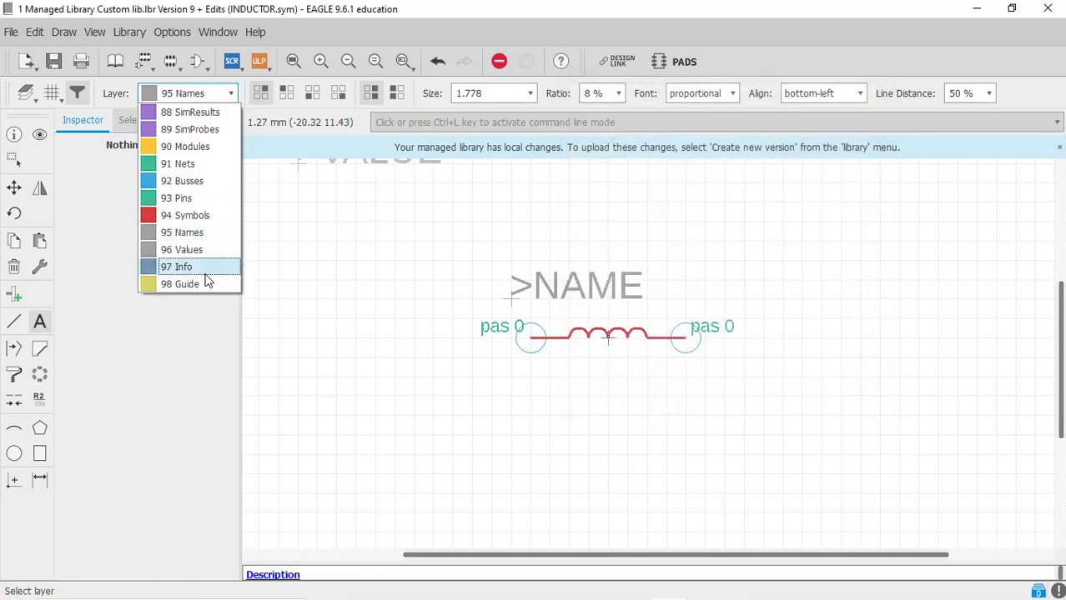
left_click(200, 249)
left_click(510, 396)
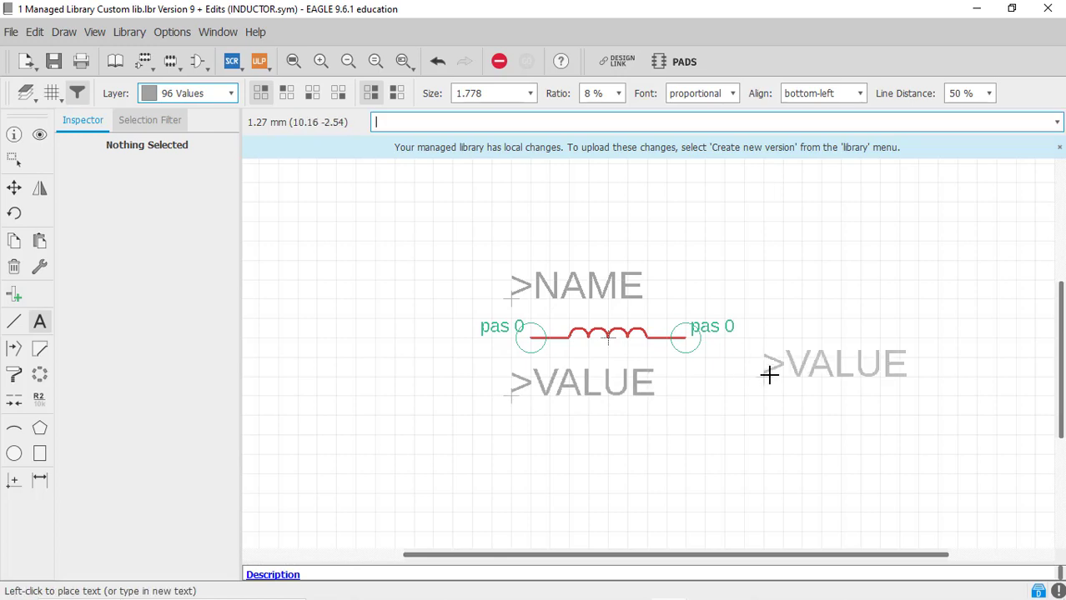
key("Escape")
key("Escape")
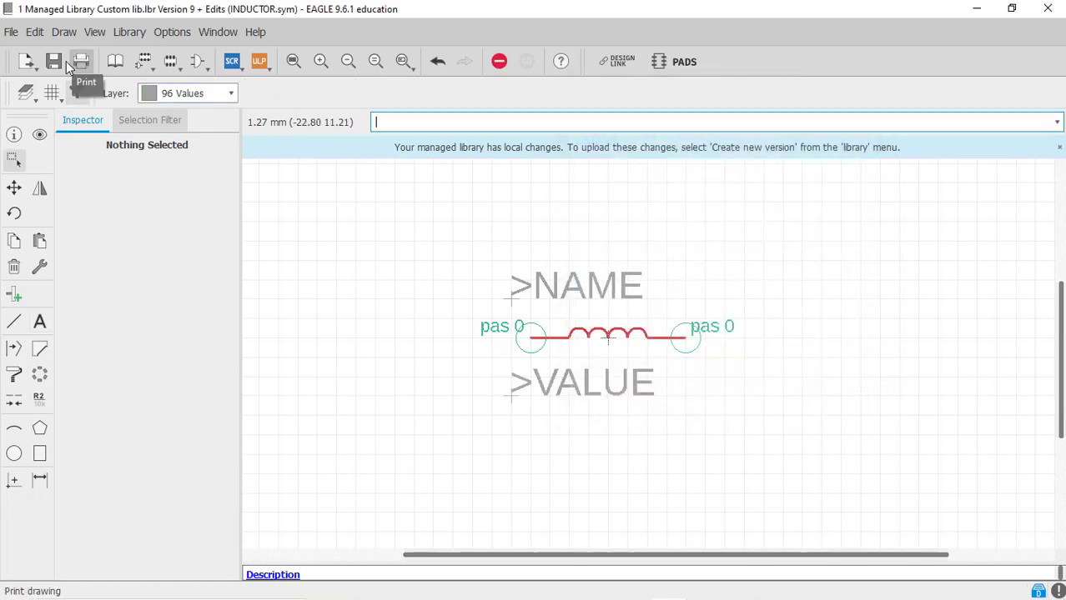
- Save the library and create a new empty footprint named INDUCTOR
left_click(60, 60)
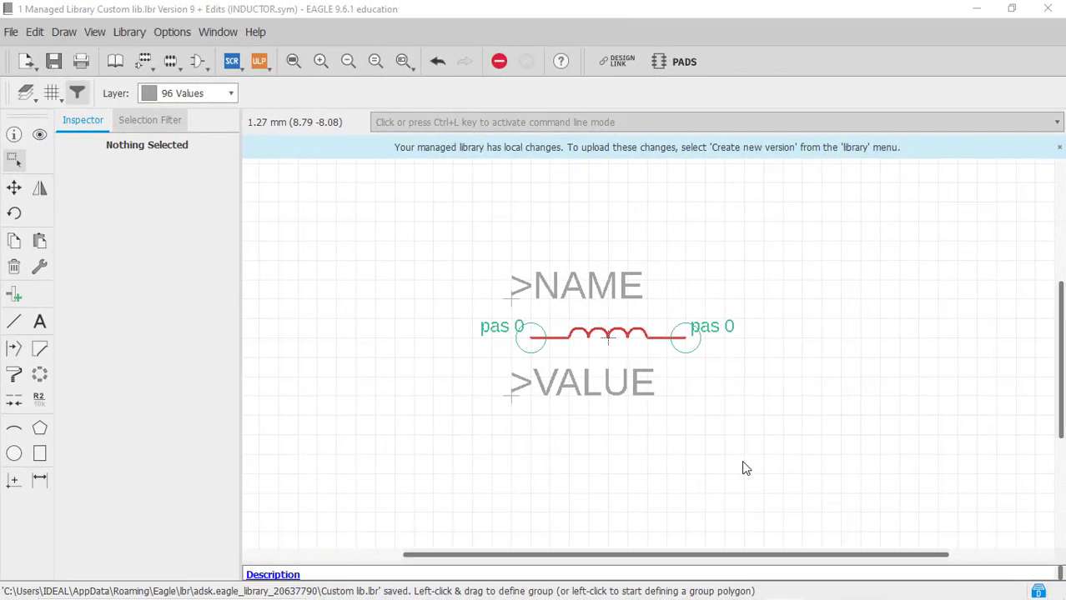
left_click(169, 64)
left_click(156, 249)
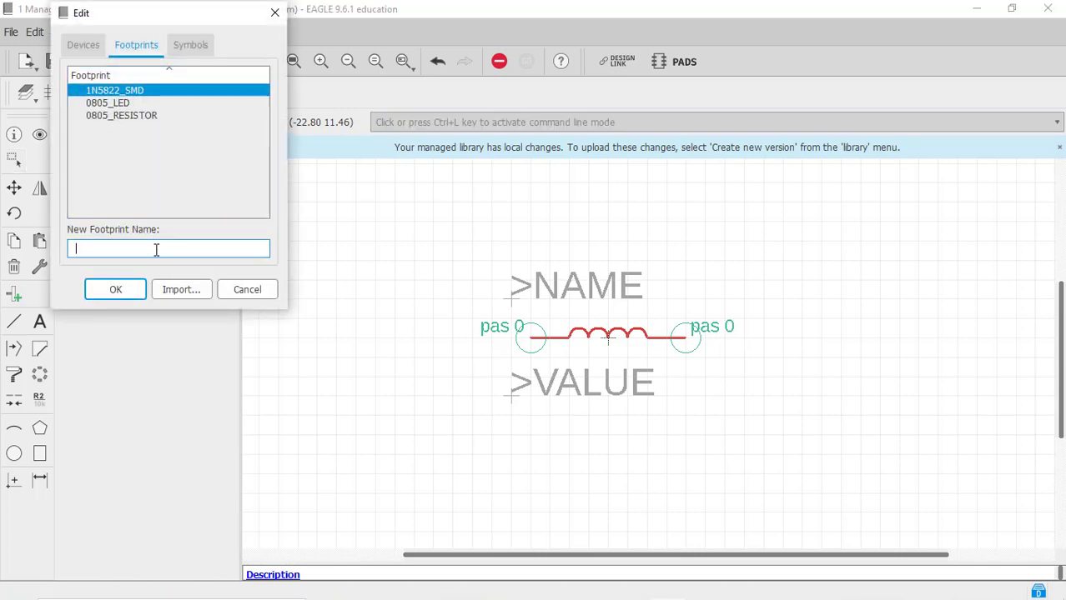
type("INDUCTOR")
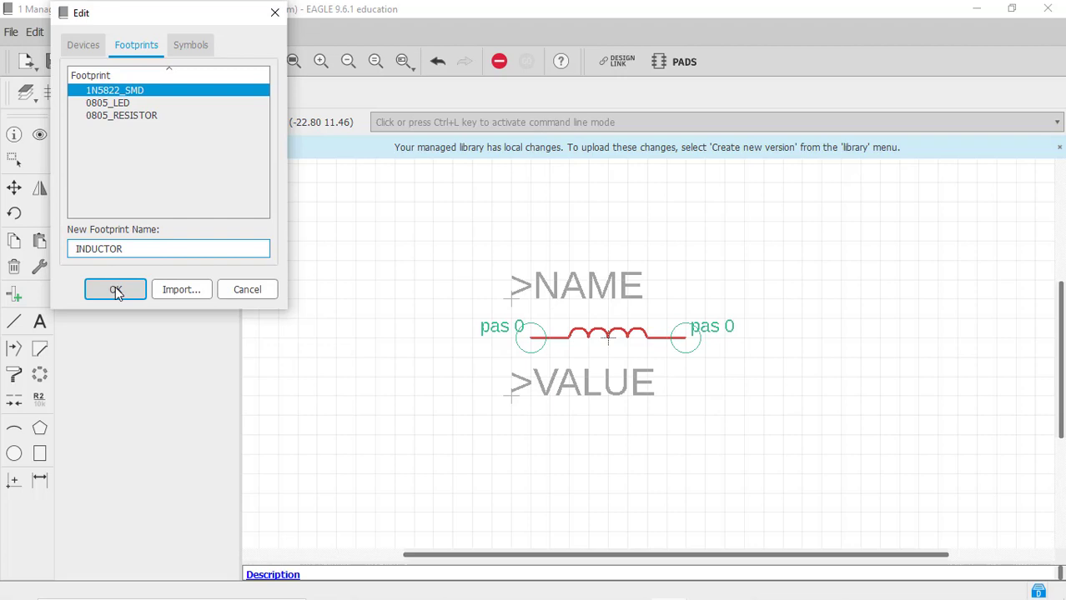
left_click(115, 289)
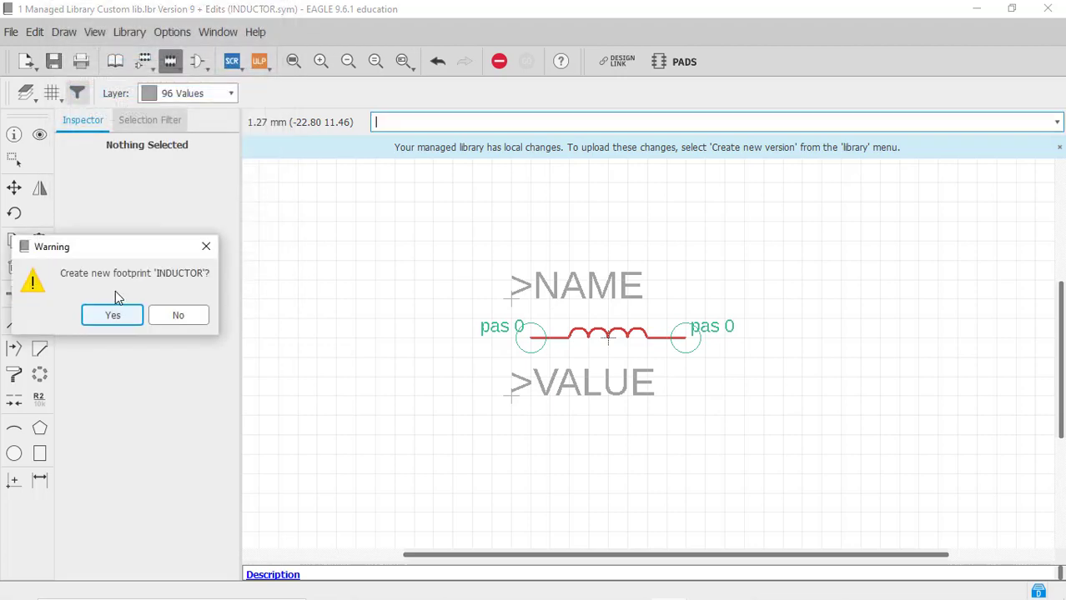
left_click(122, 314)
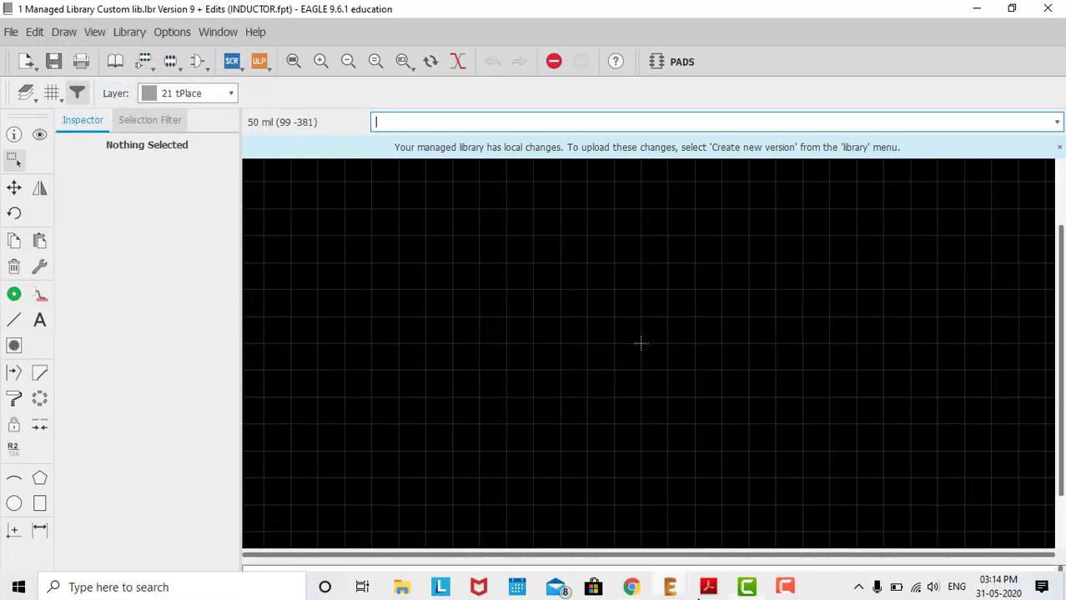
- In Inductor.pdf, find the Recommended Layout and highlight the 5.4 and 2.9 mm pad dimensions
mouse_move(708, 584)
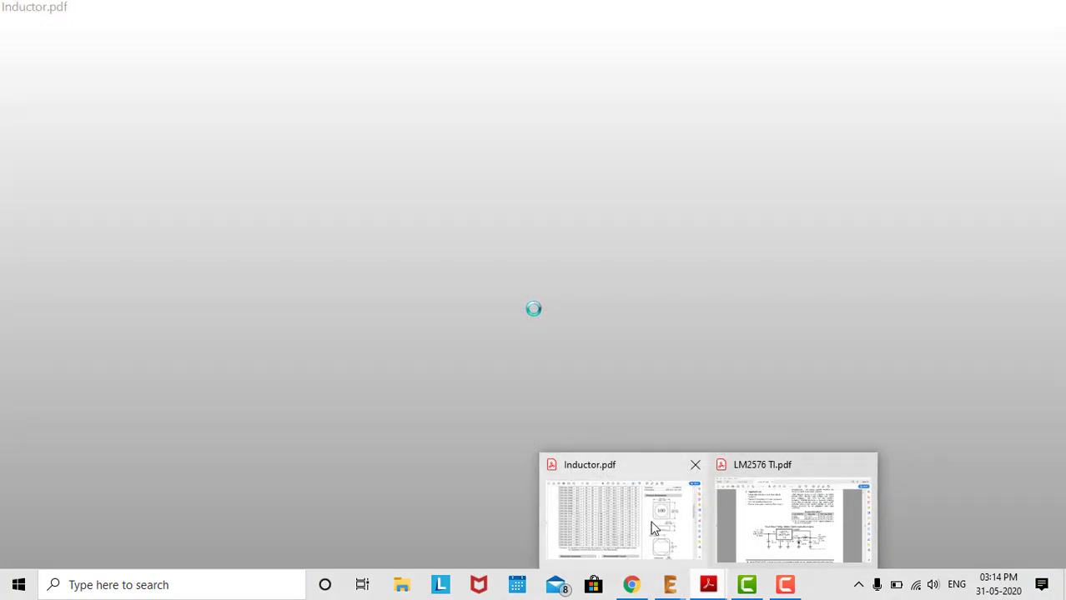
key("alt+Tab")
scroll(680, 472, "down", 6)
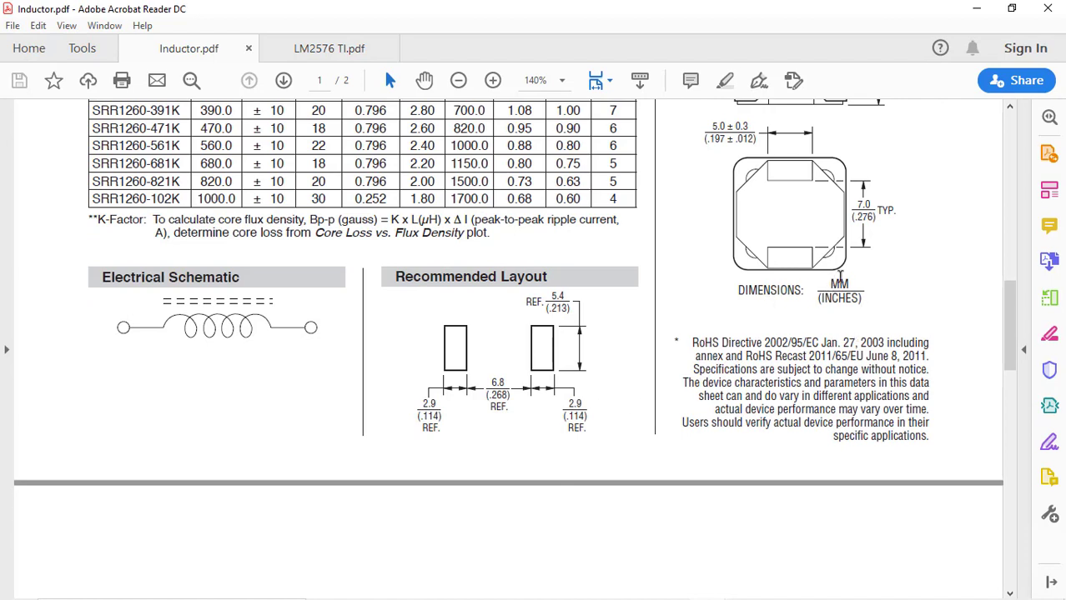
double_click(855, 282)
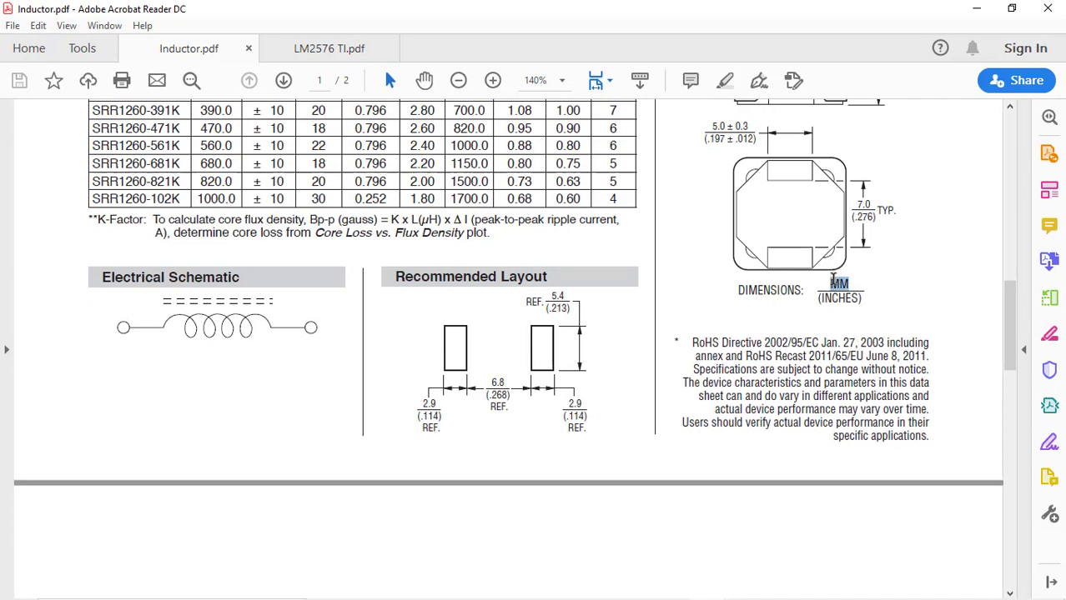
left_click(621, 370)
left_click_drag(566, 294, 548, 294)
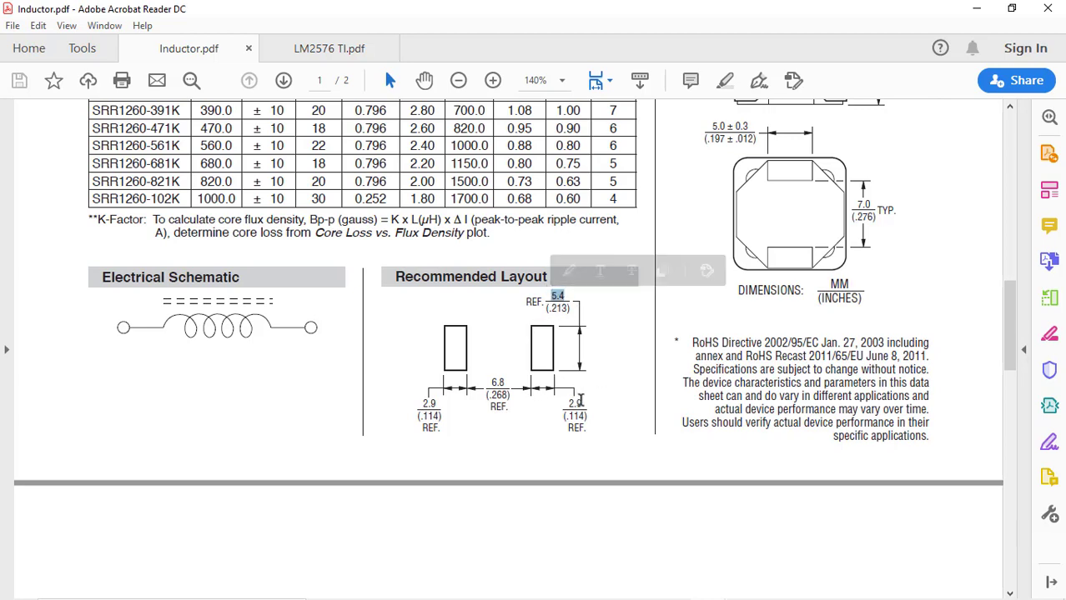
left_click_drag(582, 403, 568, 405)
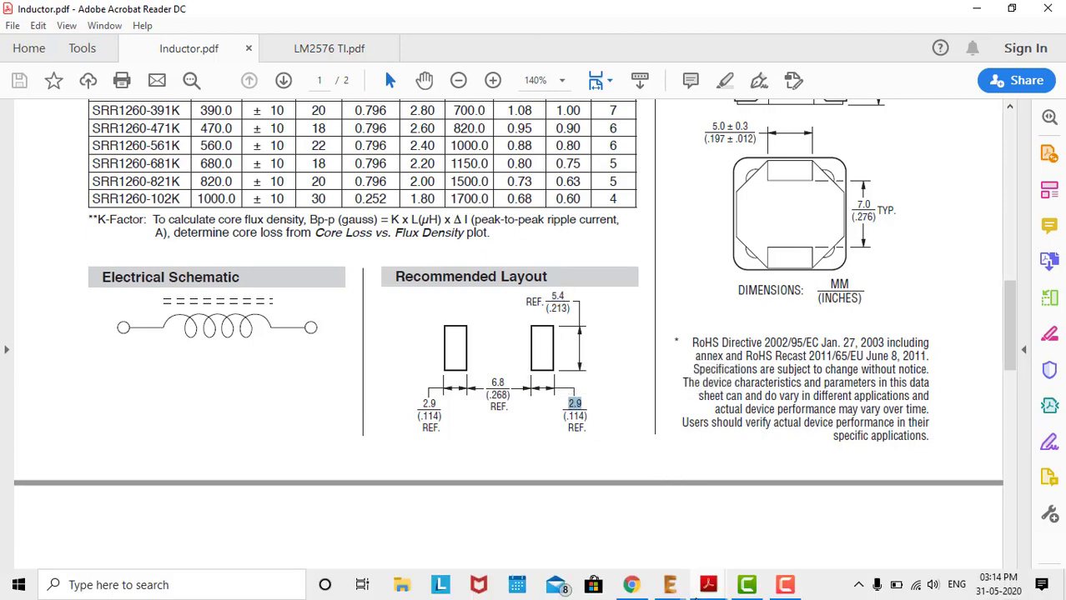
- Place an SMD pad rotated 90 degrees at the footprint origin
left_click(670, 584)
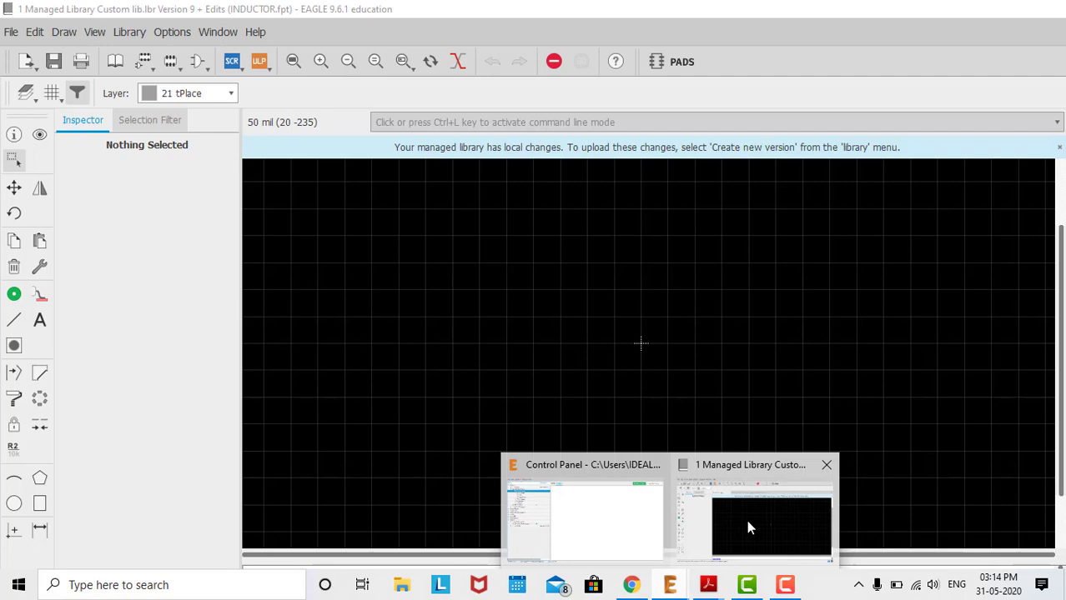
left_click(746, 520)
scroll(650, 341, "up", 1)
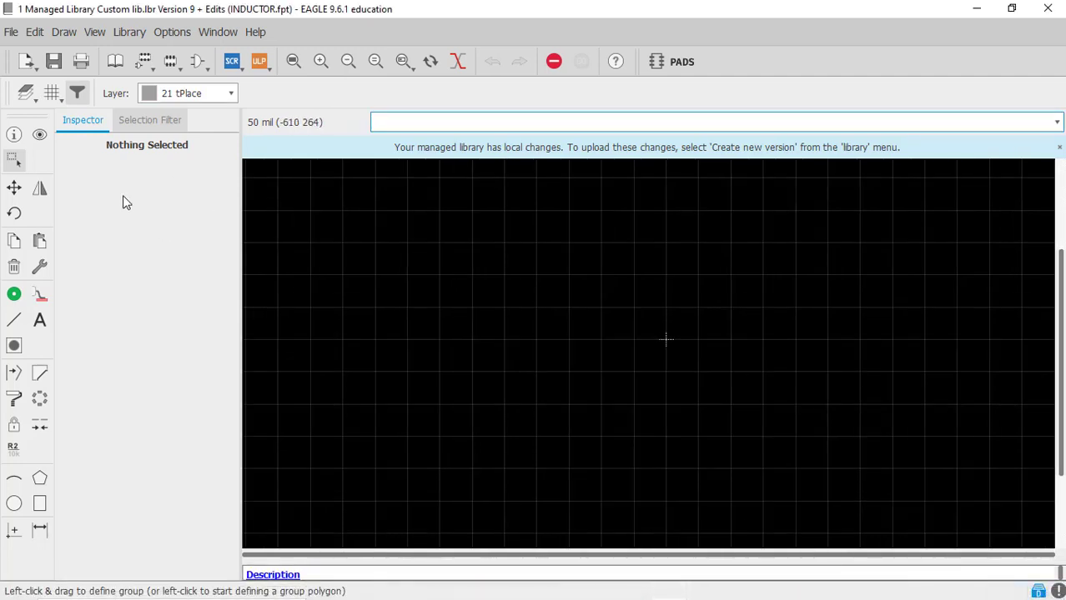
left_click(41, 300)
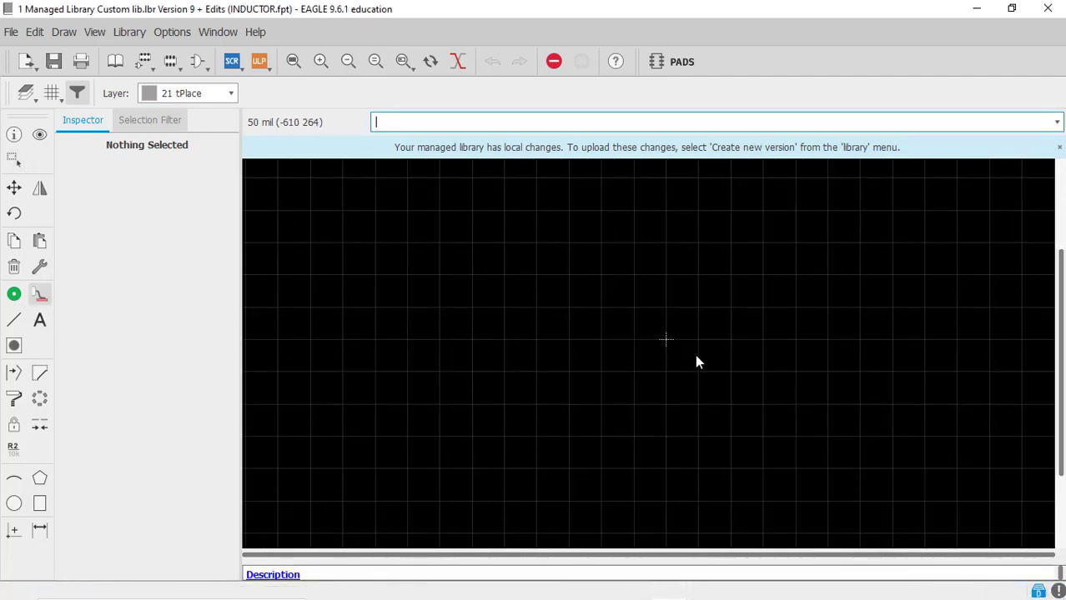
scroll(667, 337, "up", 1)
right_click(660, 339)
left_click(660, 339)
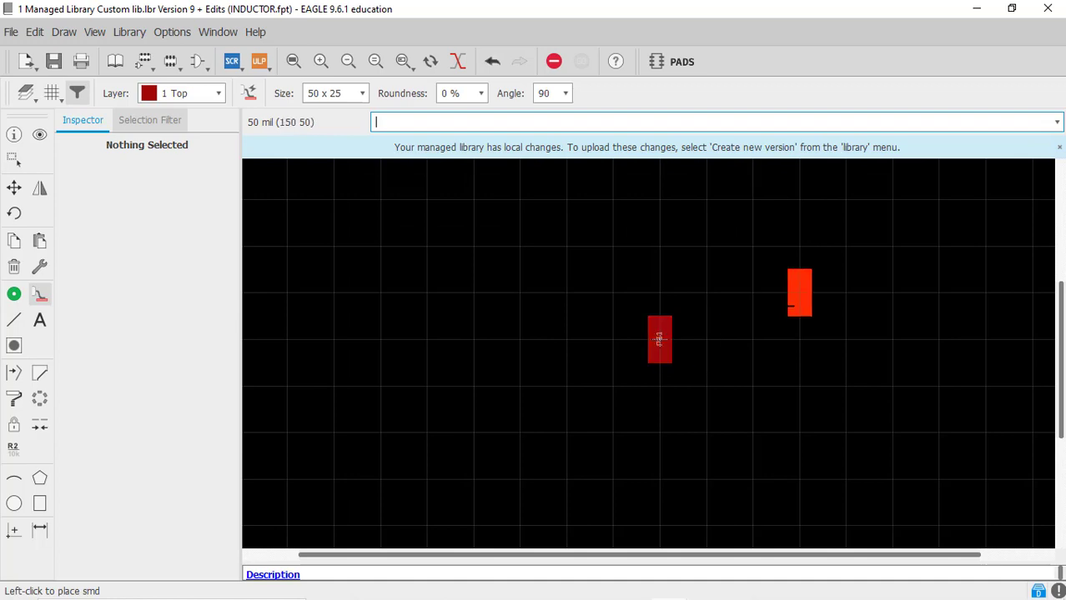
key("Escape")
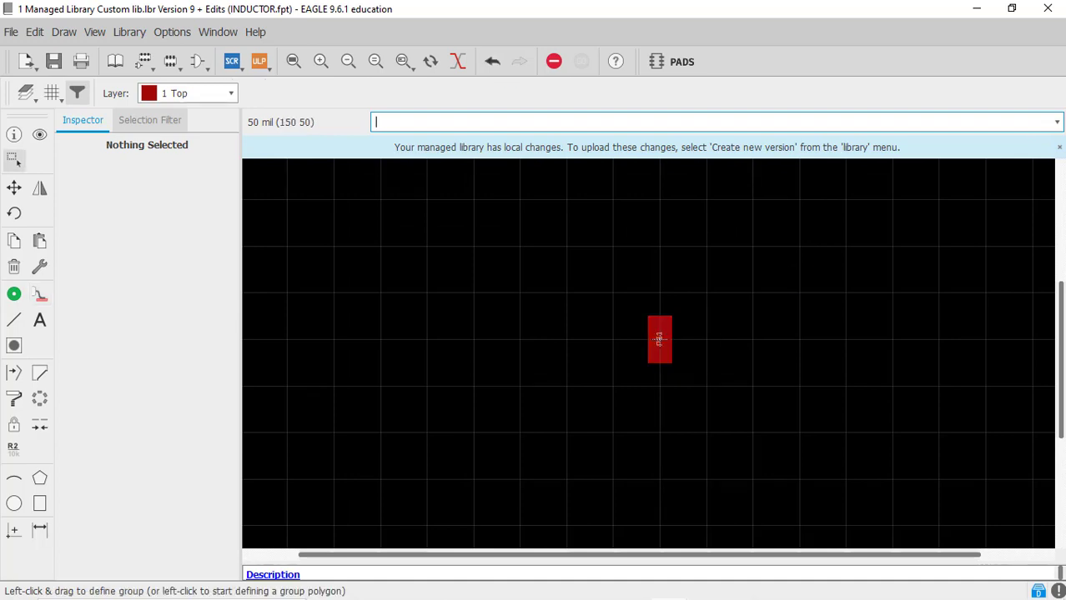
- Switch the grid size and alternate grid units to millimetres
left_click(51, 93)
left_click(172, 94)
left_click(172, 119)
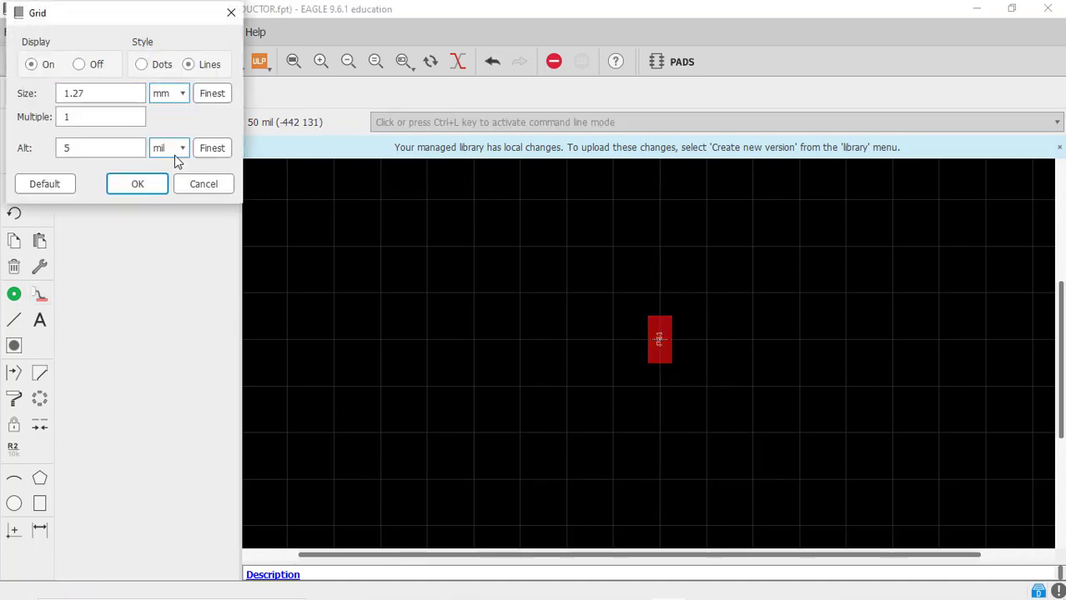
left_click(173, 150)
left_click(163, 175)
left_click(138, 183)
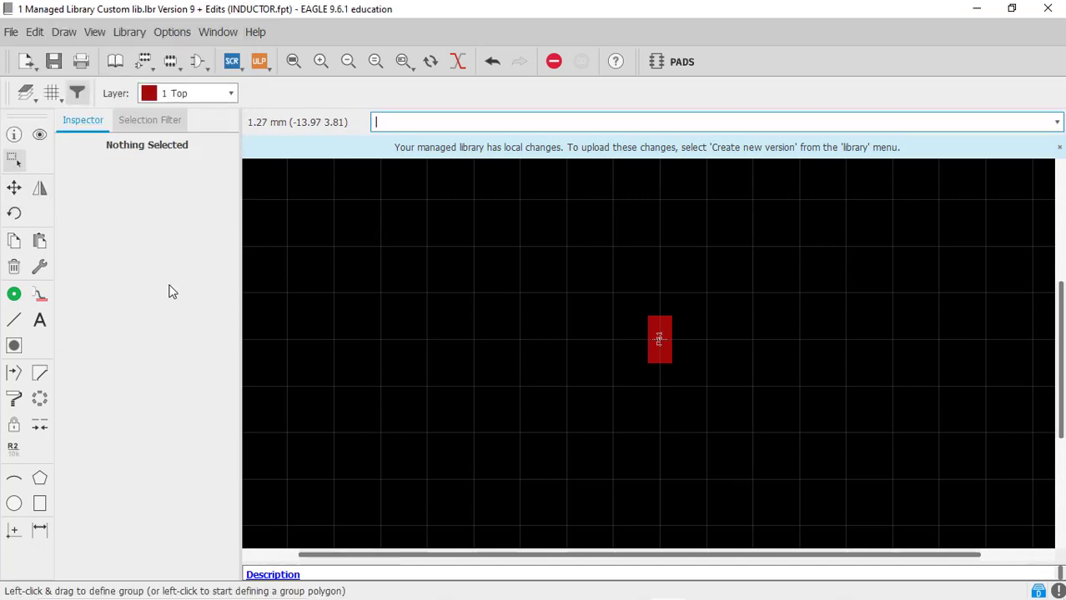
- Rename the pad to 1 and set its size to 5.4 x 2.9 mm
left_click(659, 340)
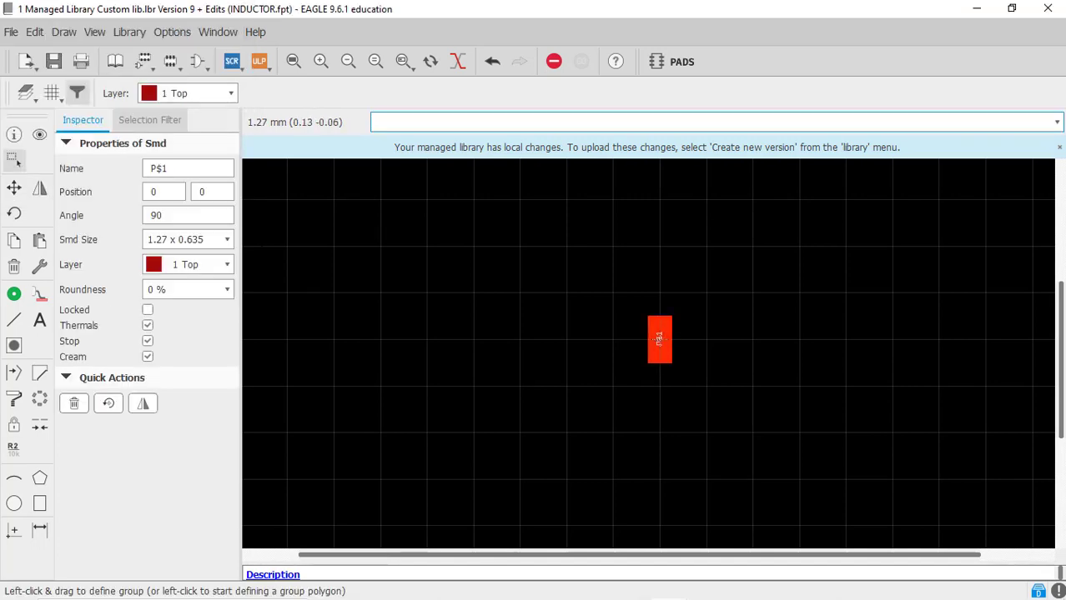
left_click(171, 171)
type("1")
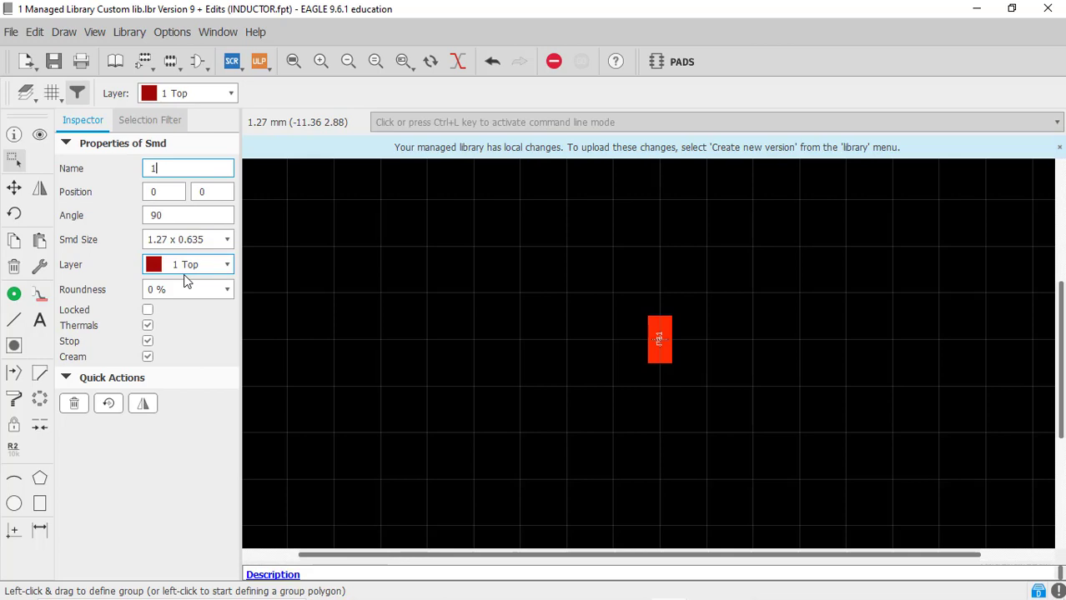
left_click_drag(168, 239, 146, 239)
type("5.4 x ")
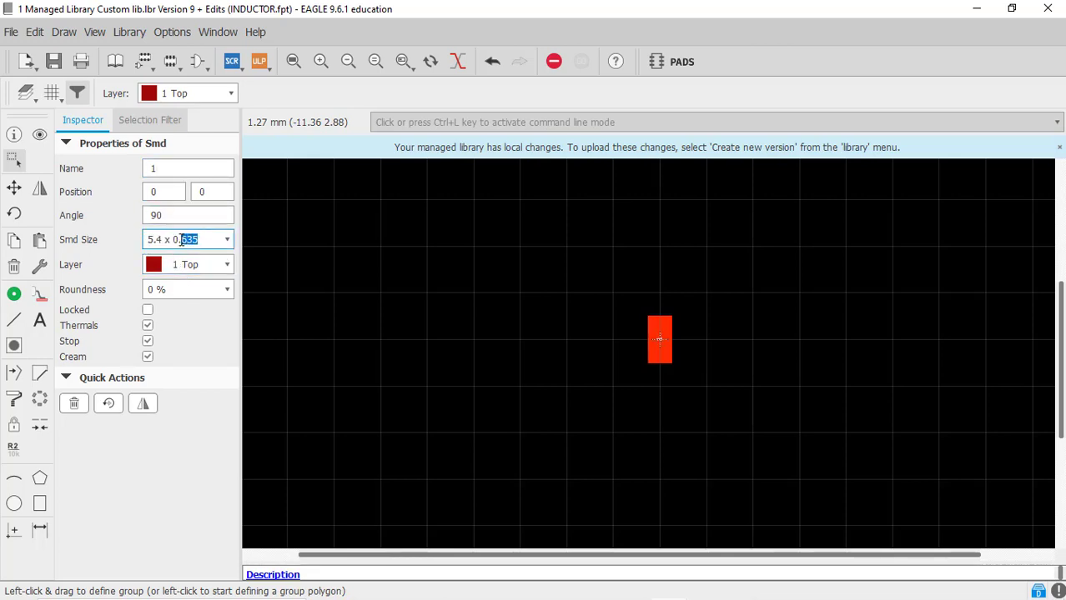
type("1.")
key("Return")
scroll(648, 326, "down", 3)
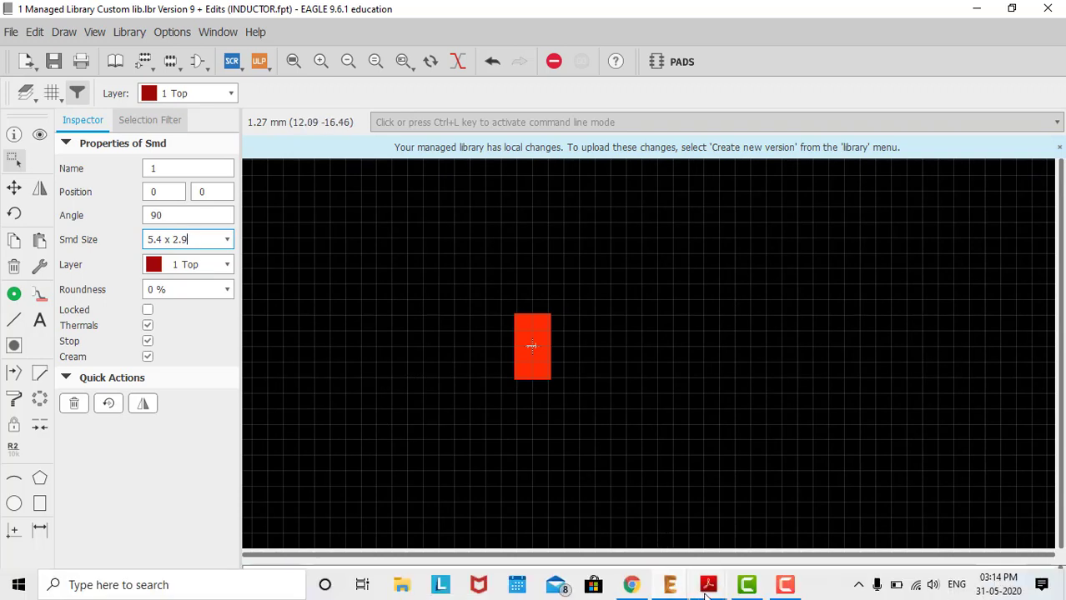
mouse_move(707, 585)
left_click(678, 547)
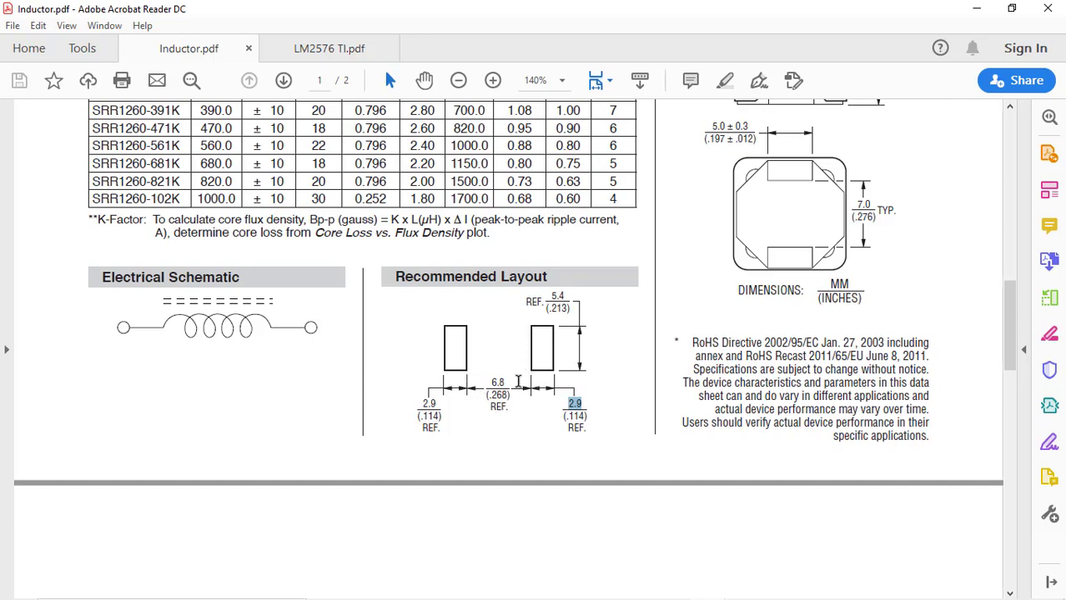
left_click(528, 432)
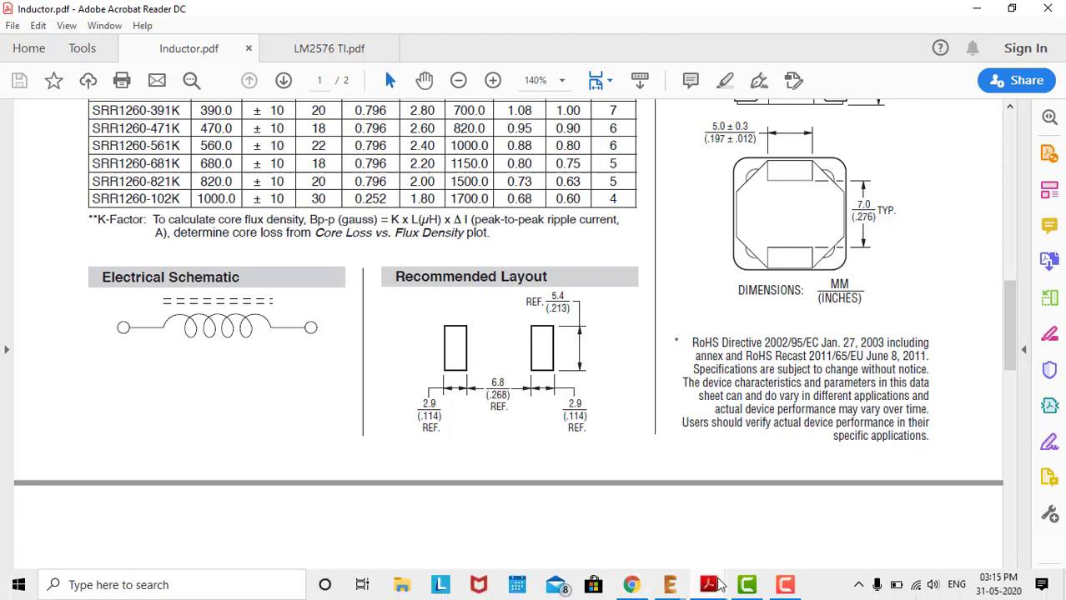
- Set a 9.7 mm grid and copy pad 1 to 9.7,0 as pad 2
mouse_move(669, 584)
left_click(732, 532)
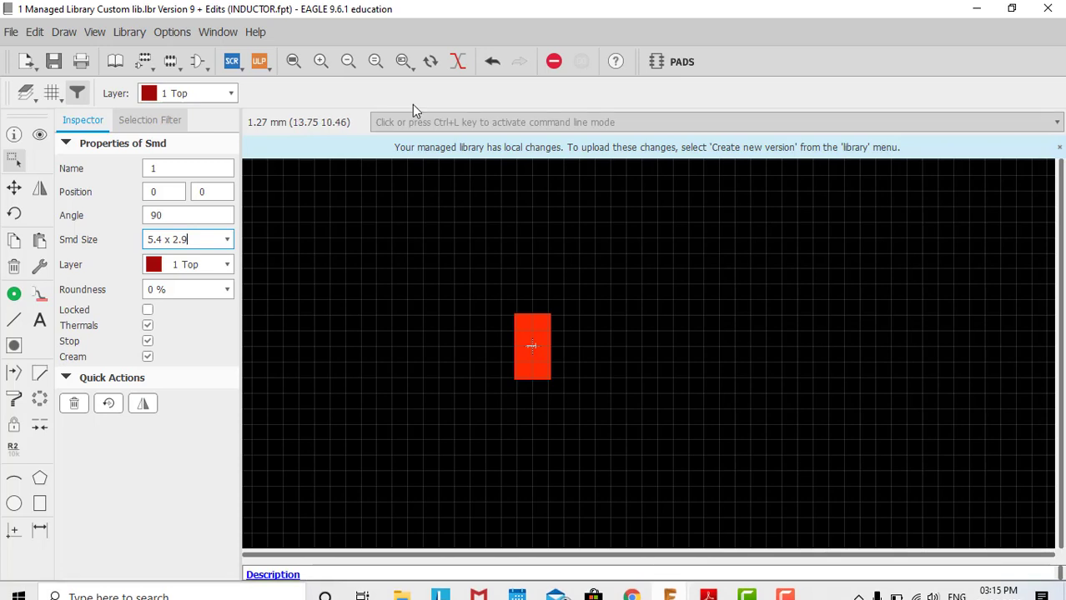
left_click(51, 92)
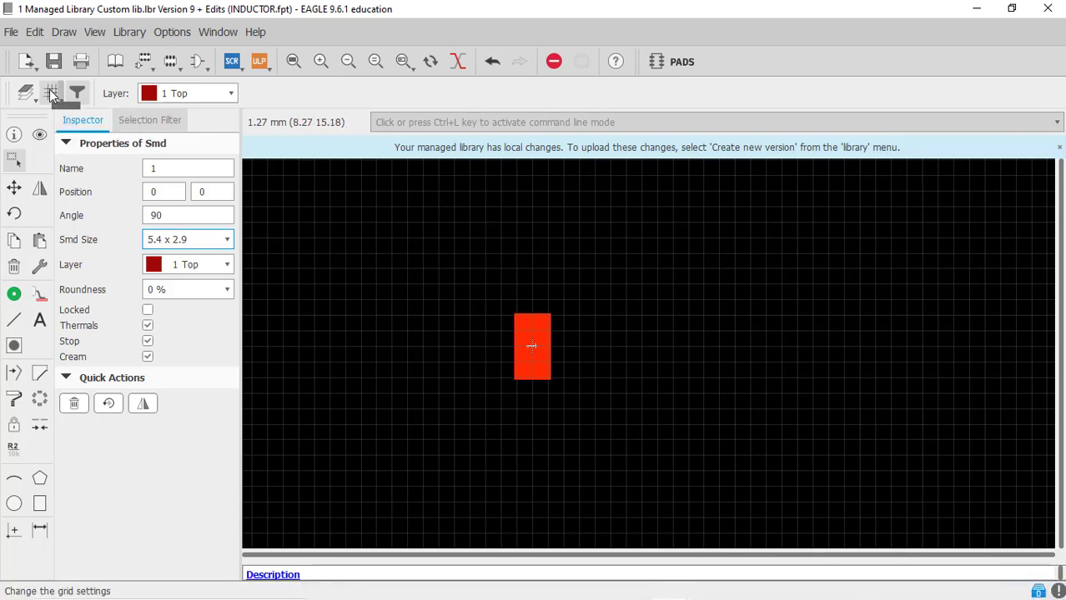
left_click(54, 94)
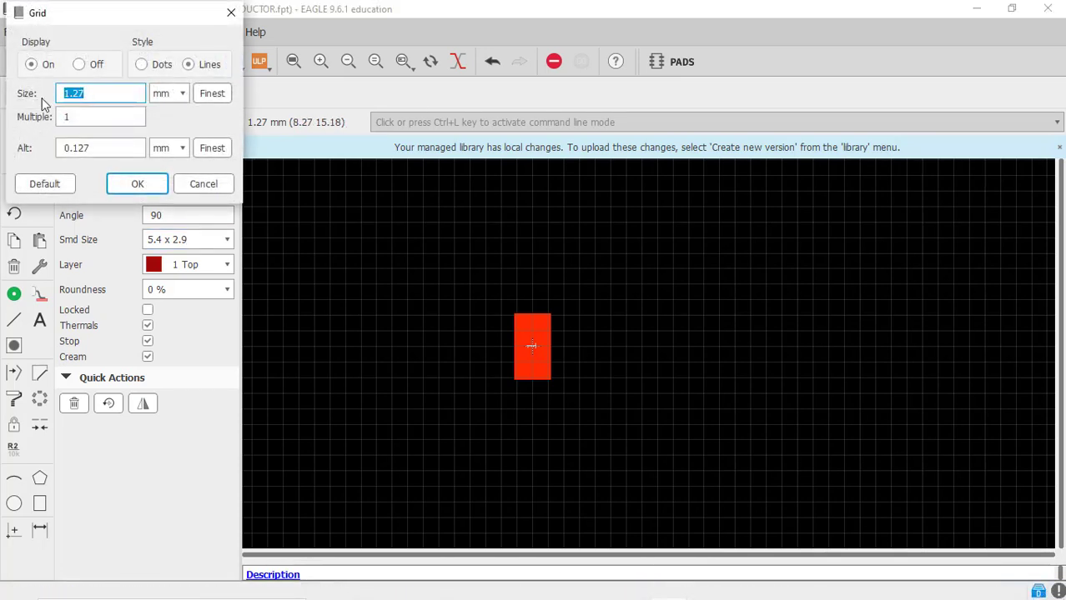
left_click(131, 183)
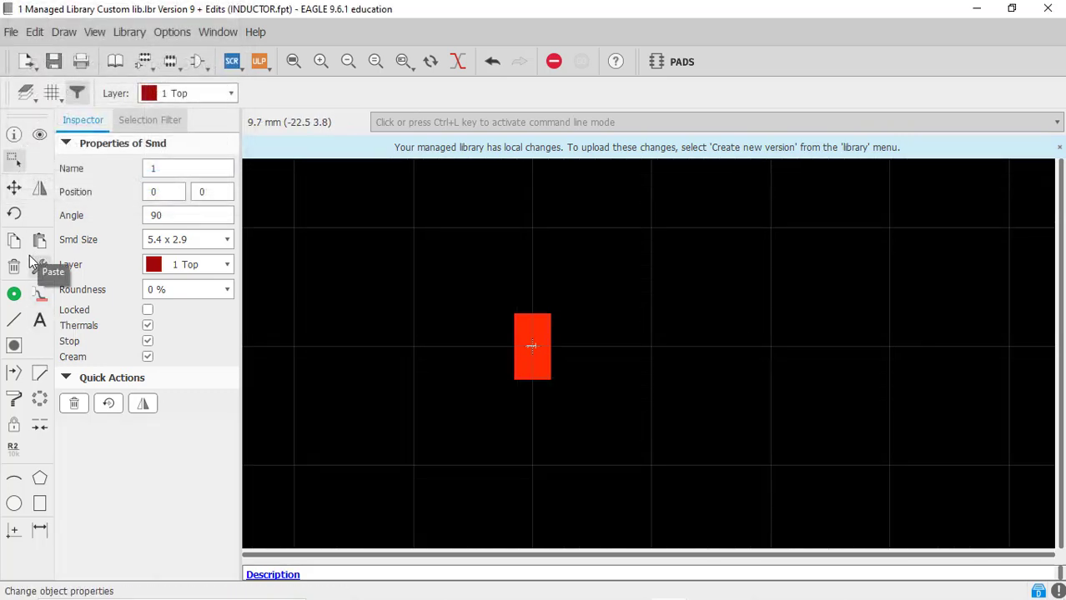
left_click(13, 240)
left_click(532, 349)
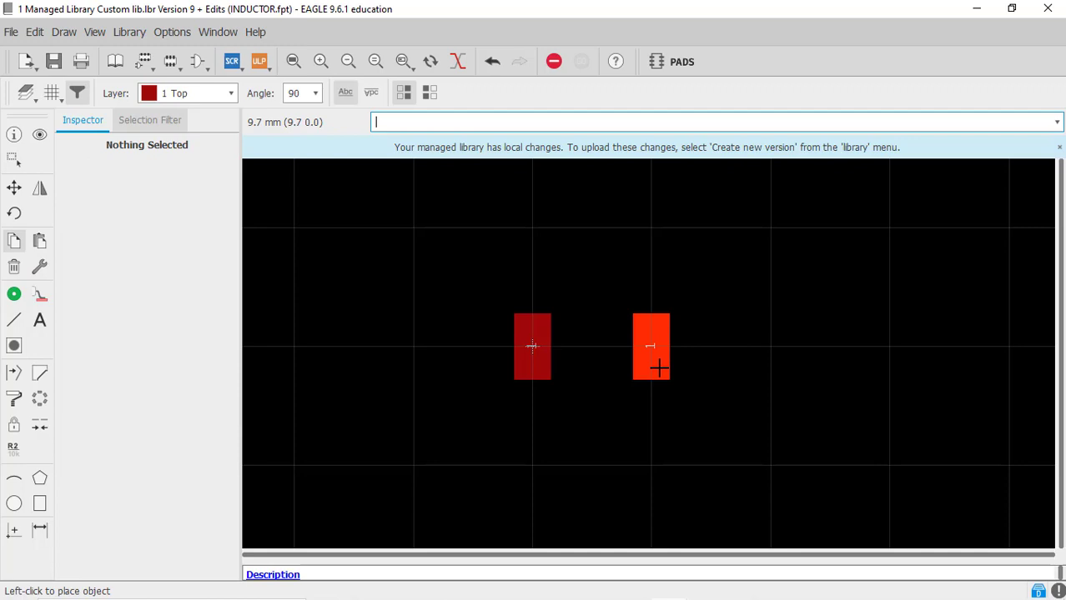
left_click(652, 361)
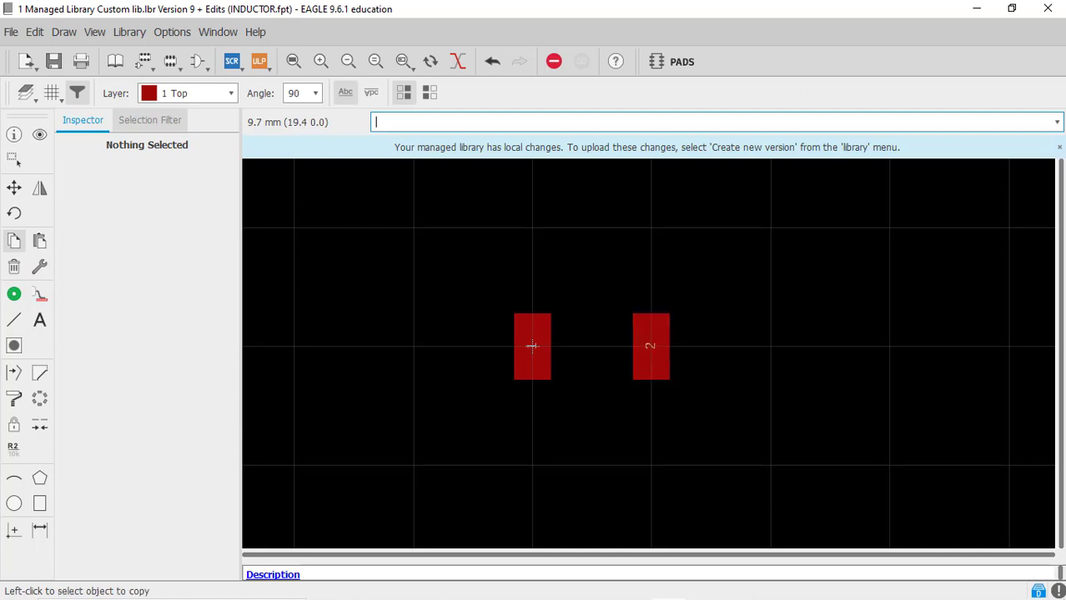
scroll(532, 346, "down", 1)
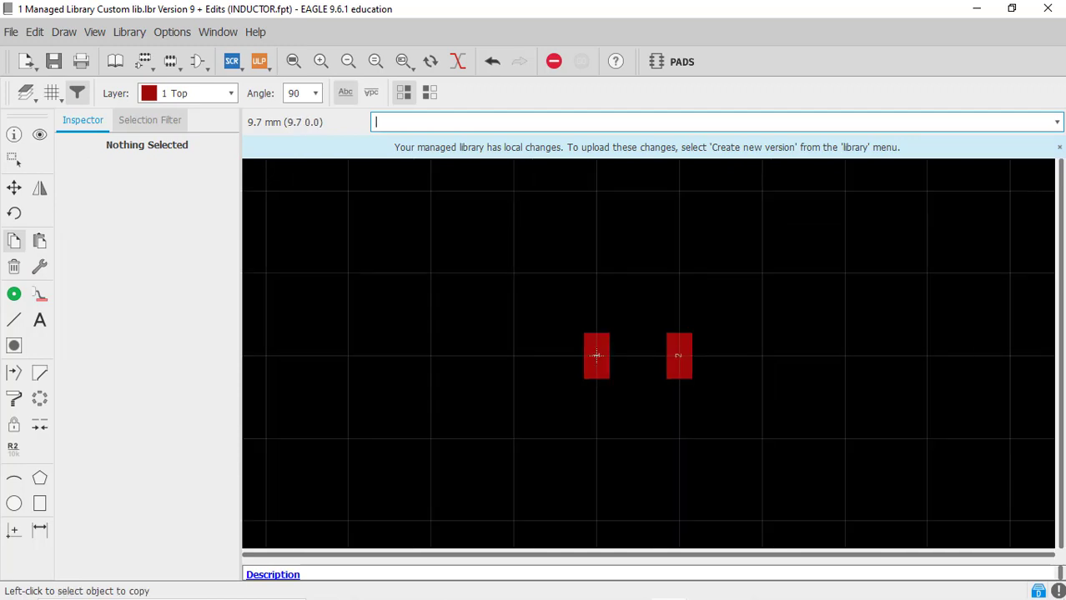
scroll(596, 355, "up", 1)
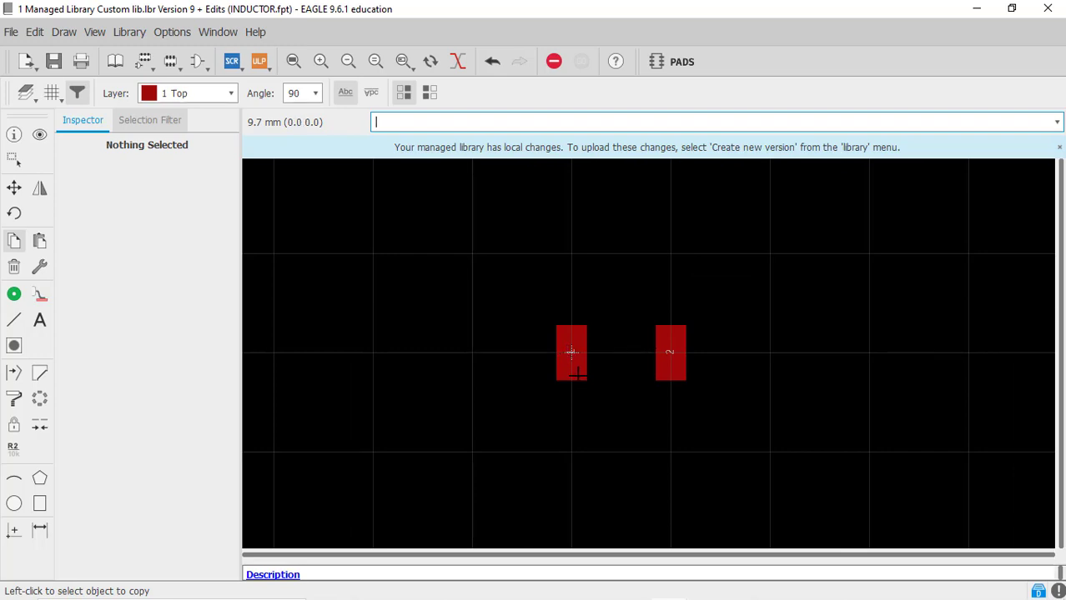
- Set a 4.85 mm grid and move both pads as a group to centre them on the origin
left_click(51, 94)
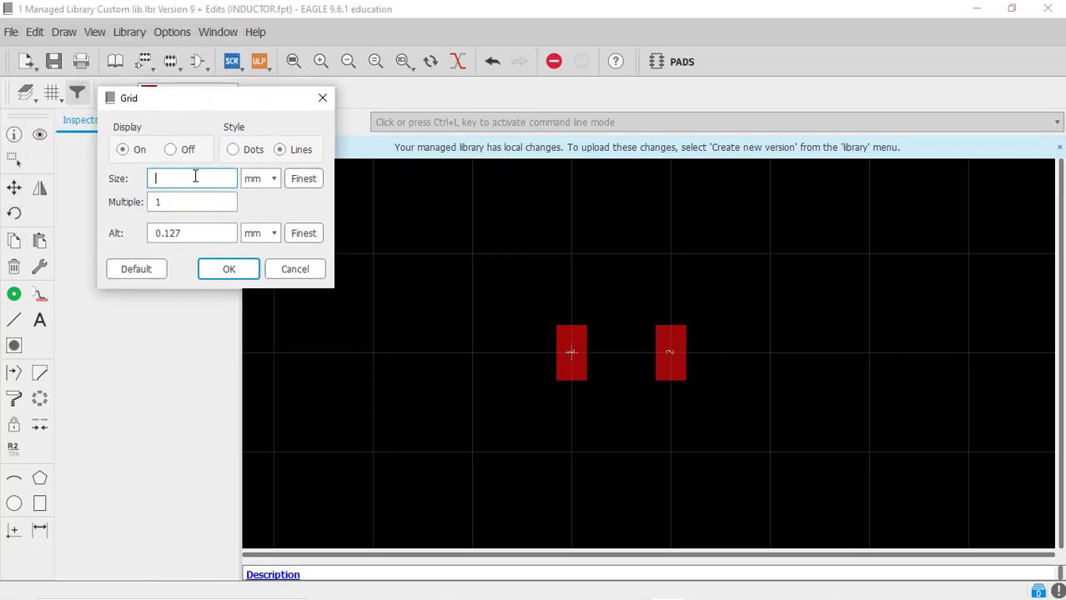
type("4.85")
key("Return")
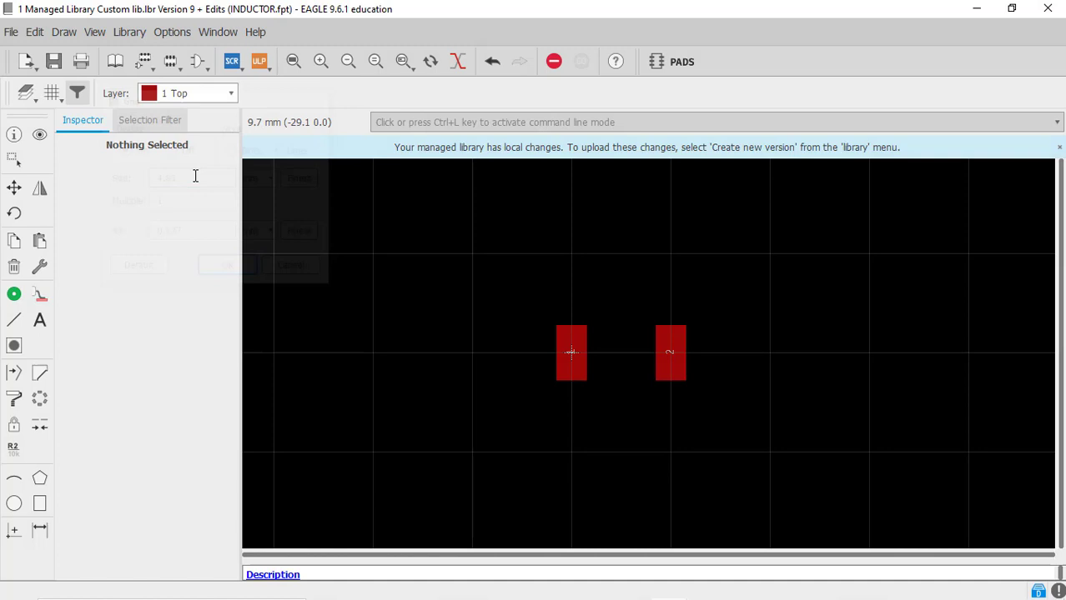
left_click(12, 158)
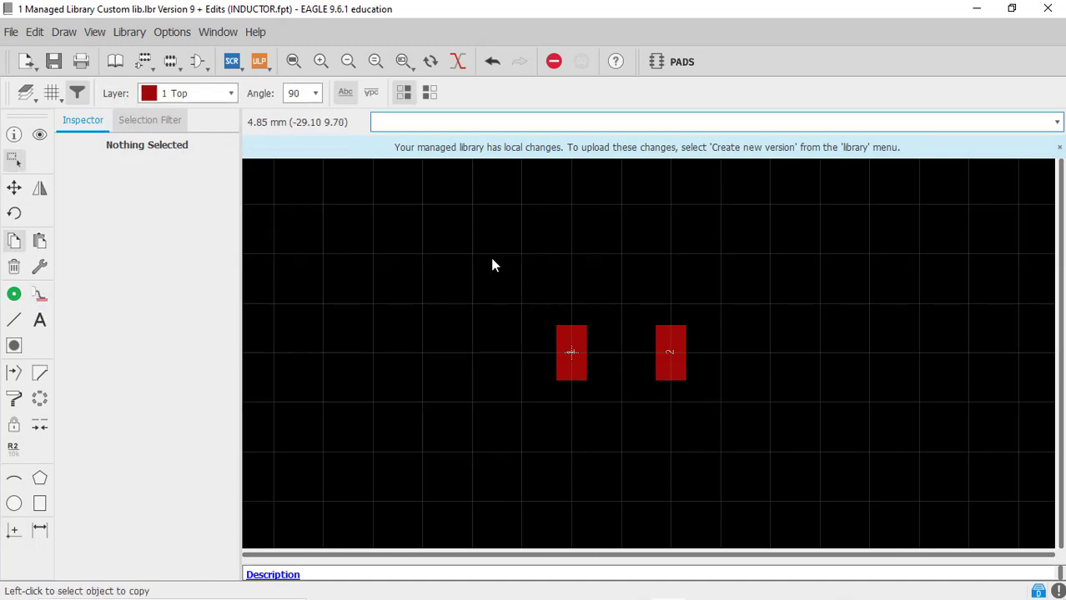
left_click_drag(502, 246, 722, 423)
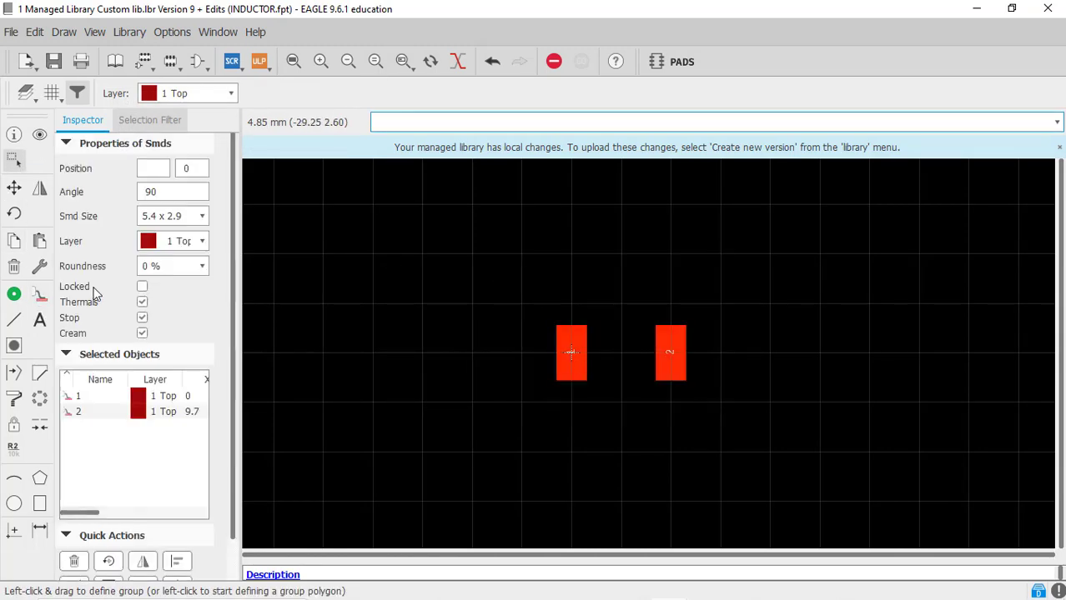
left_click(14, 187)
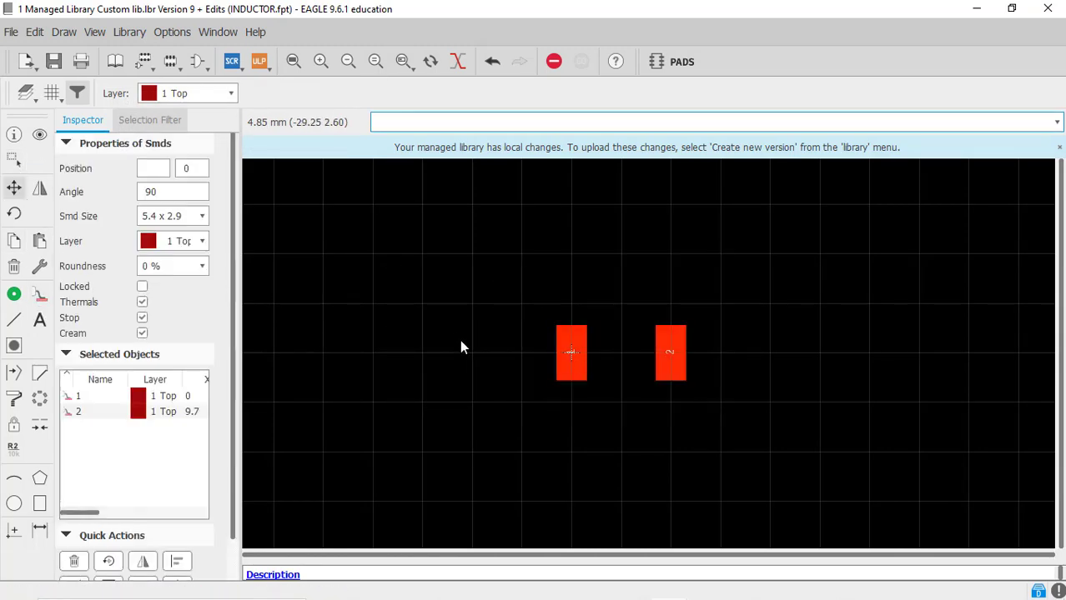
right_click(572, 346)
left_click(606, 517)
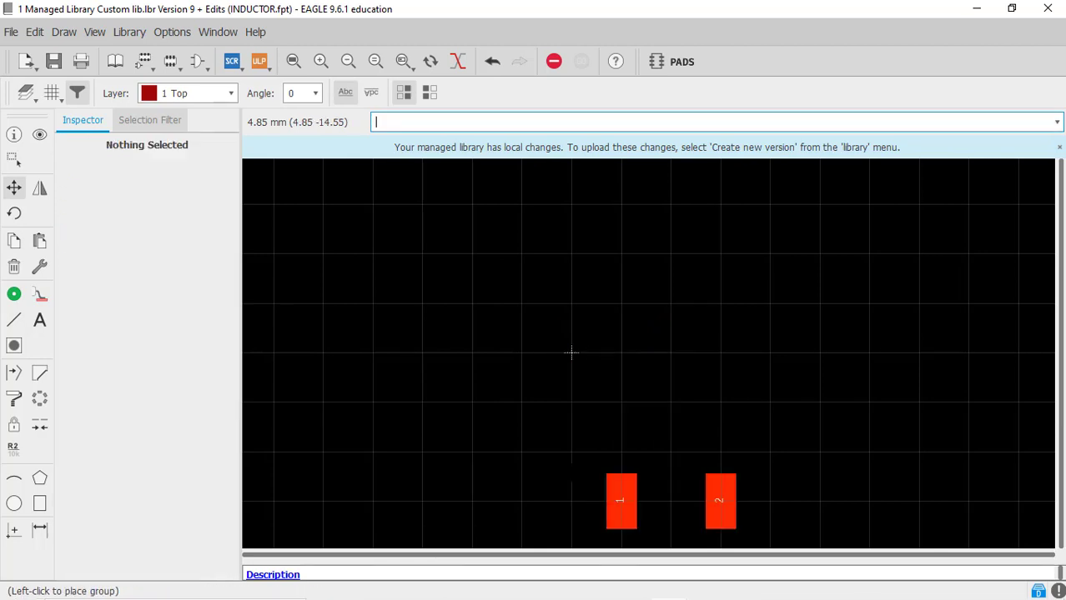
left_click(572, 353)
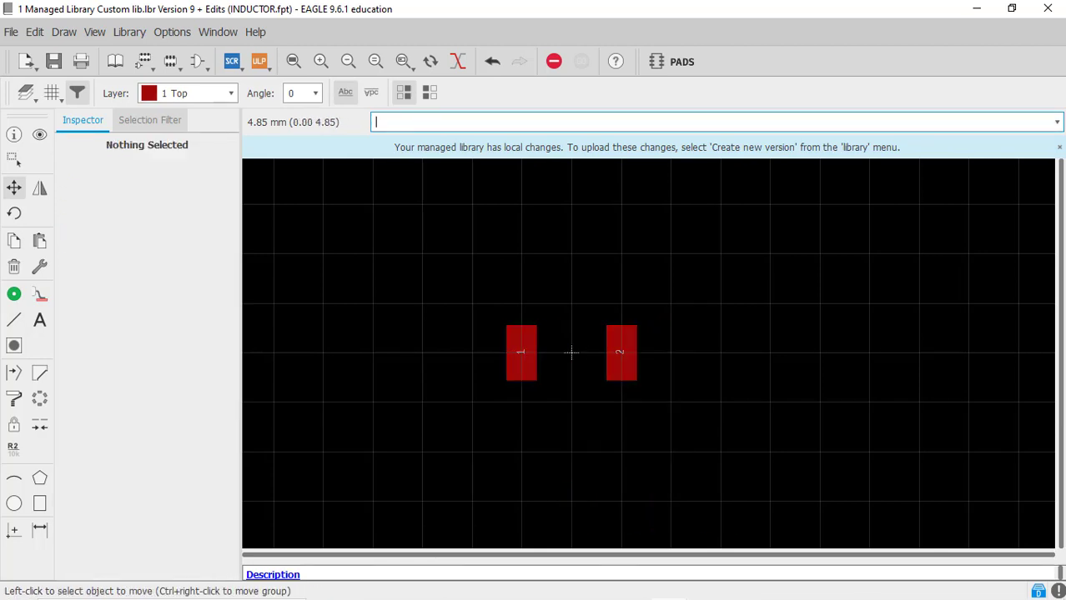
scroll(567, 331, "down", 1)
scroll(568, 328, "up", 1)
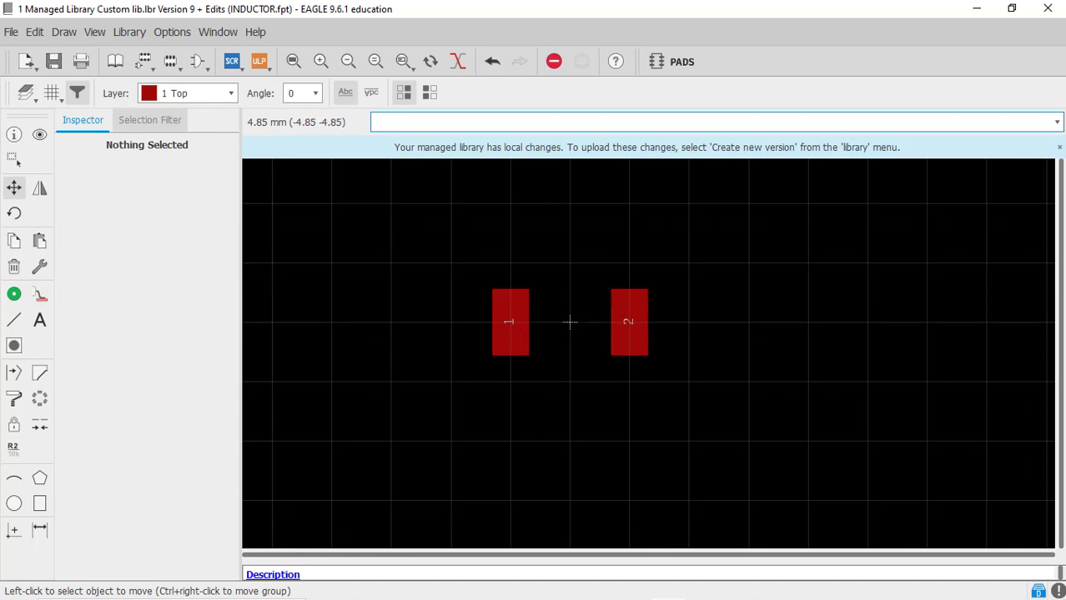
- Change the grid size to 0.5 mm
left_click(51, 92)
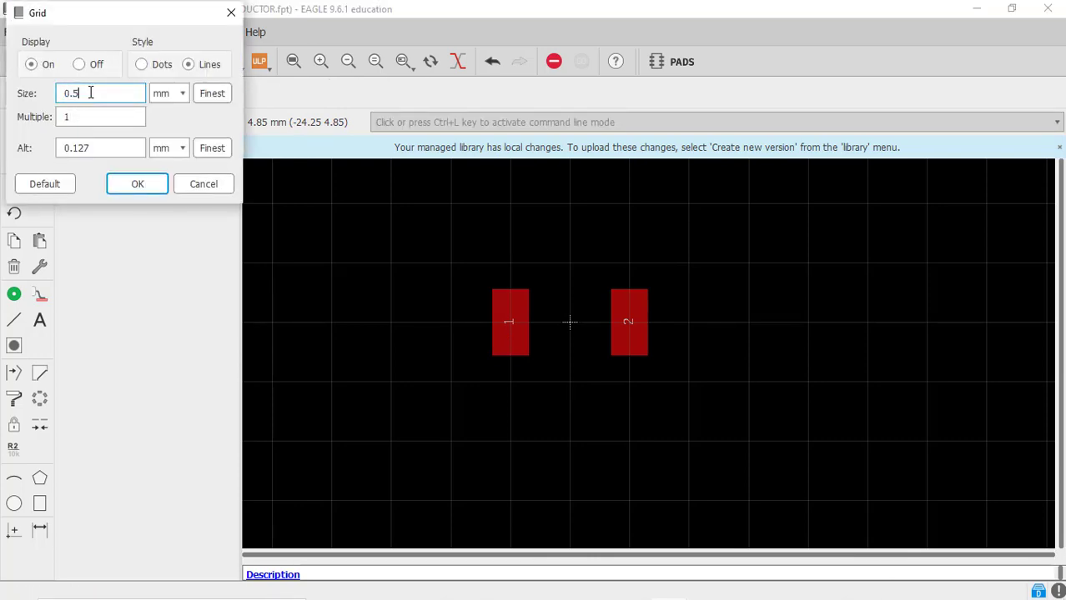
type("0.5")
left_click(138, 184)
scroll(521, 315, "up", 1)
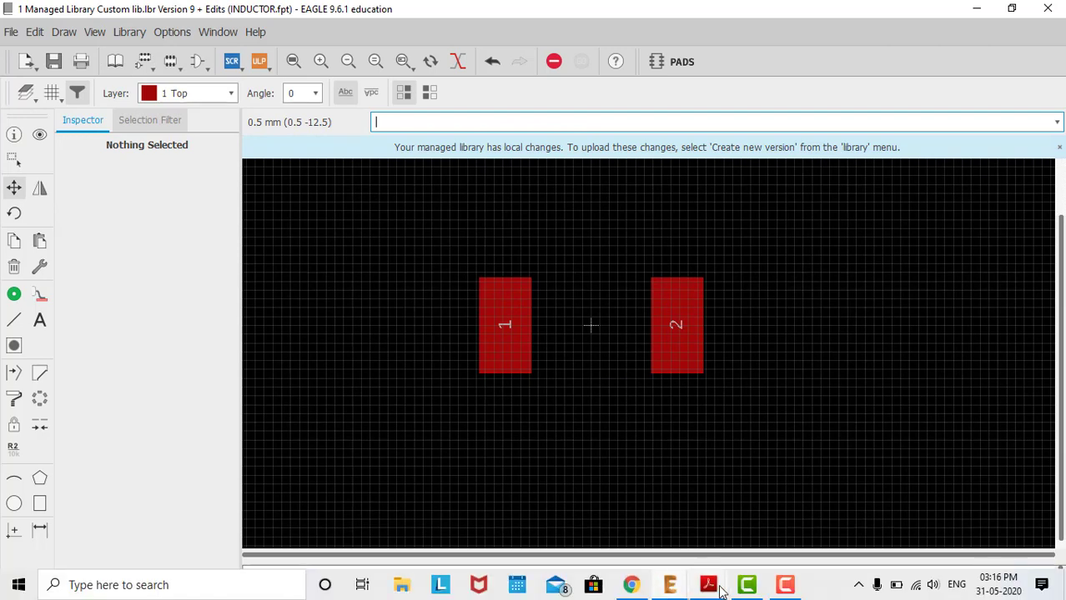
- Bring up Inductor.pdf at the 12.5 x 12.5 mm Product Dimensions drawing
left_click(709, 585)
left_click(682, 514)
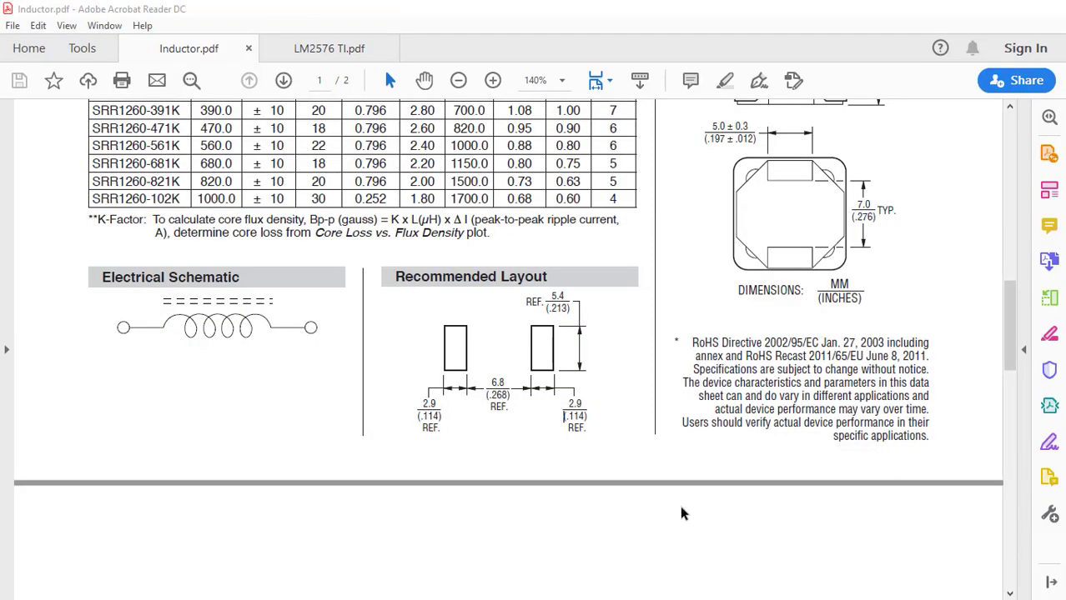
scroll(794, 393, "up", 6)
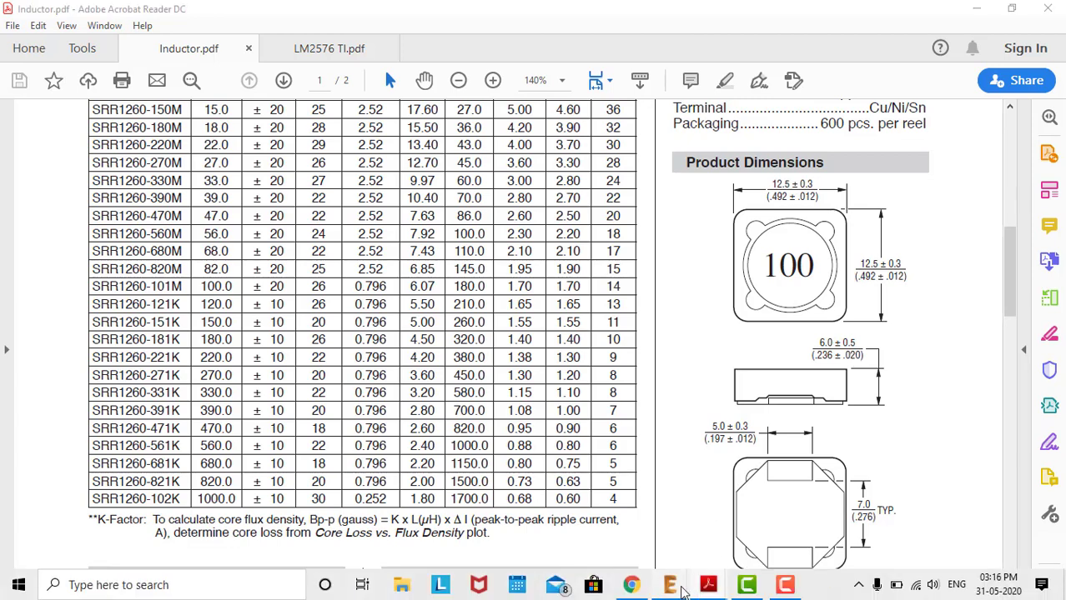
- Draw a closed 0.127-wide rectangle on layer 21 tPlace around both INDUCTOR pads
mouse_move(670, 585)
left_click(759, 513)
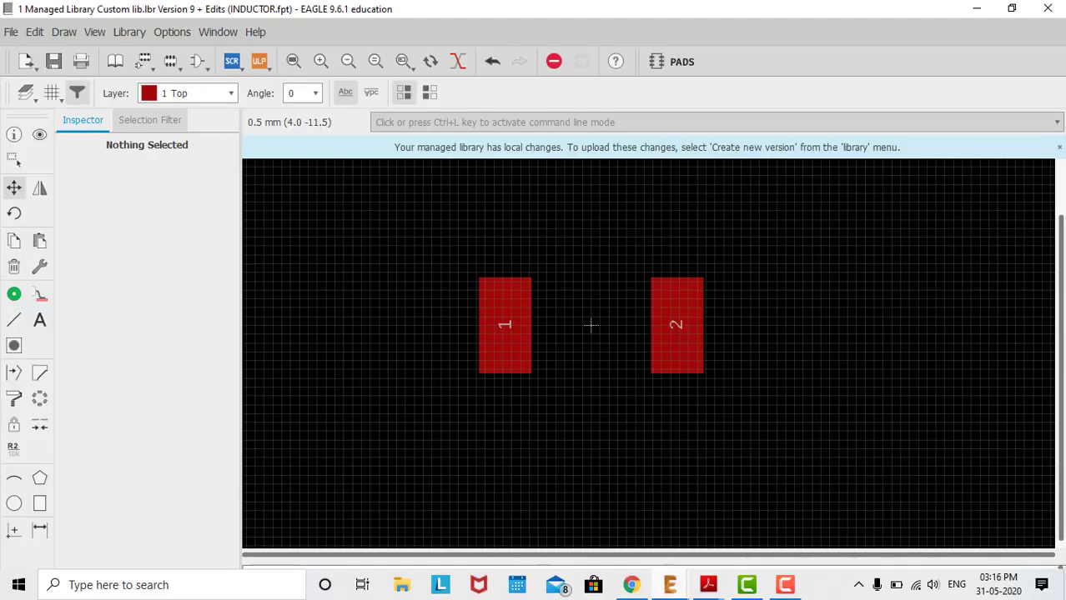
left_click(13, 320)
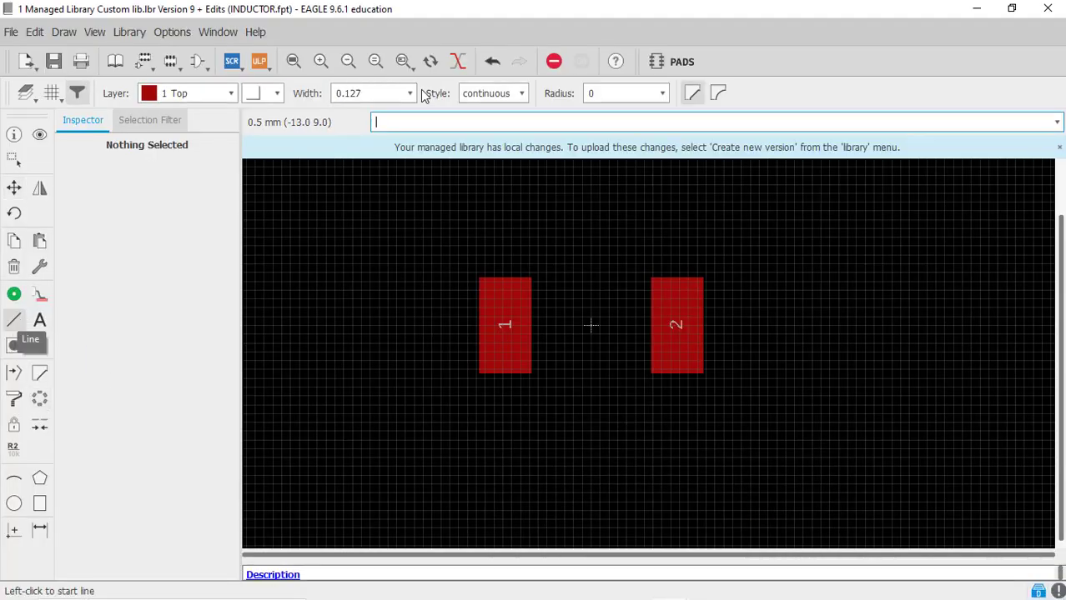
left_click(232, 94)
scroll(192, 334, "down", 2)
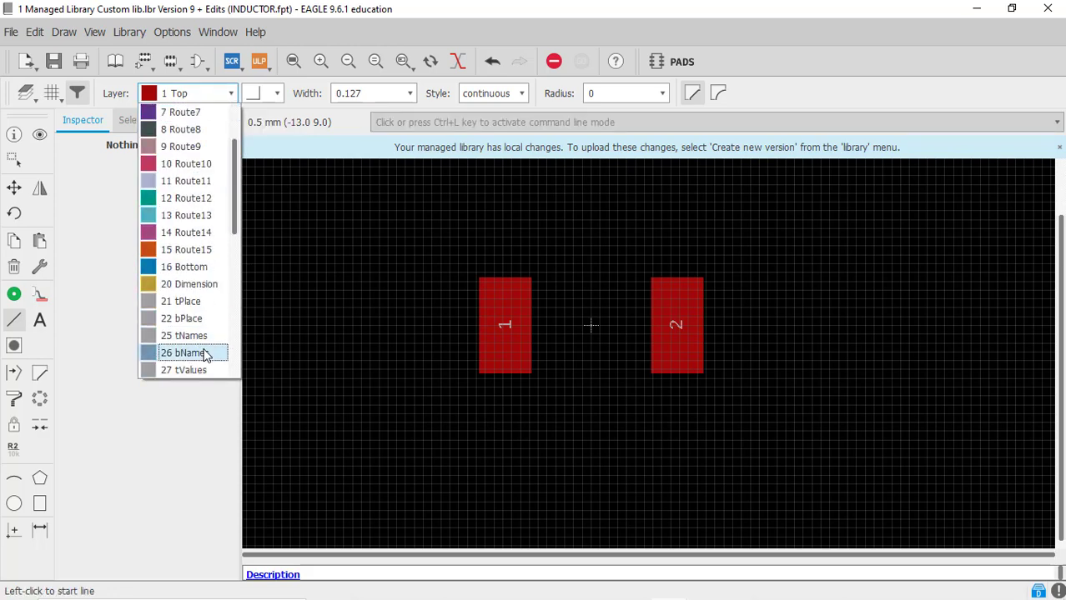
left_click(191, 302)
middle_click_drag(591, 325, 581, 352)
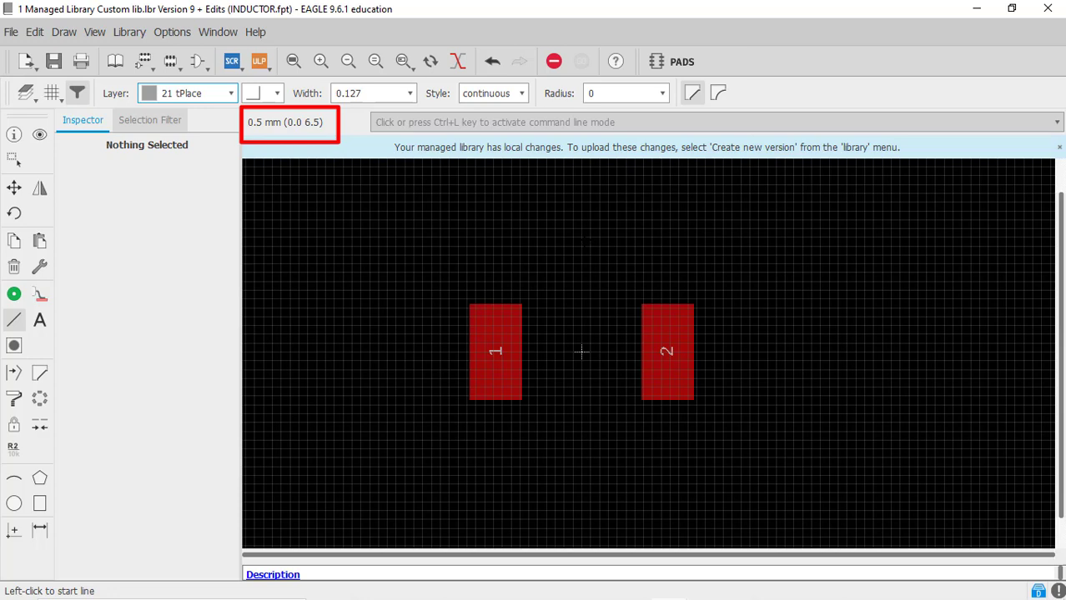
left_click(582, 237)
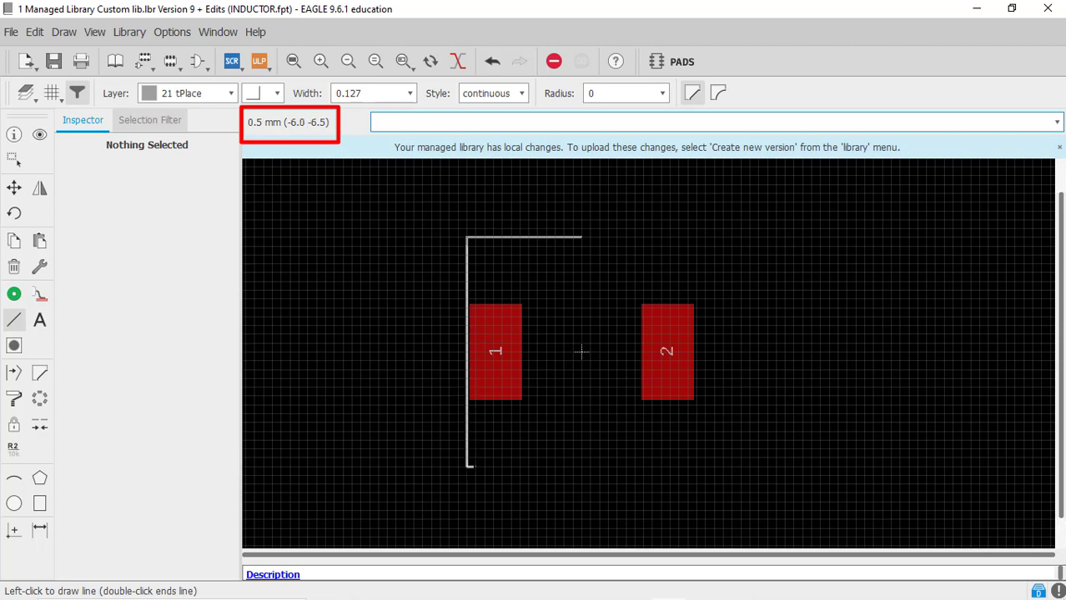
left_click(466, 467)
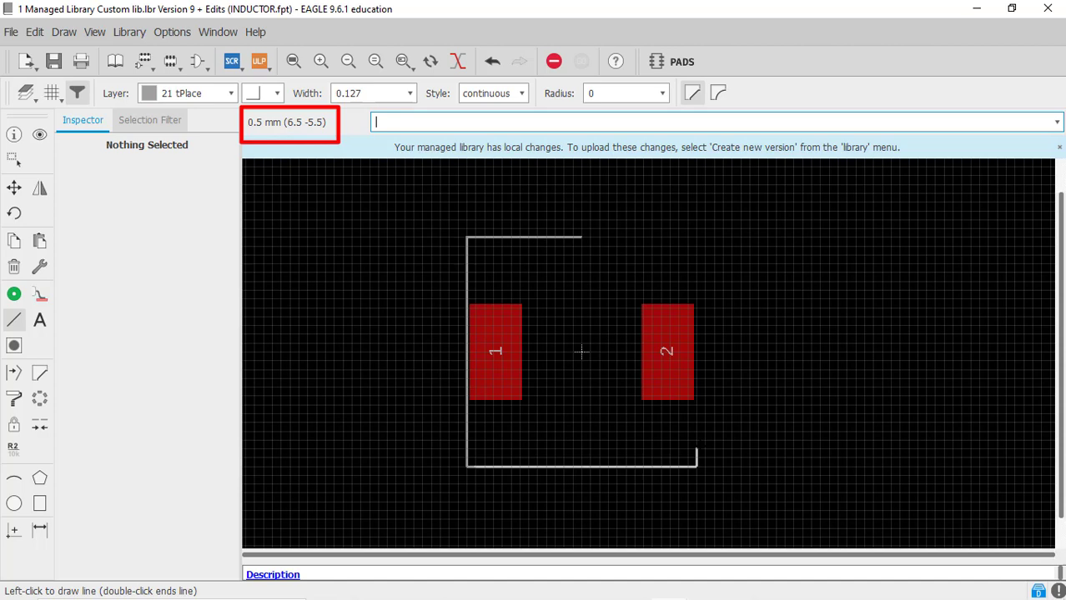
left_click(697, 236)
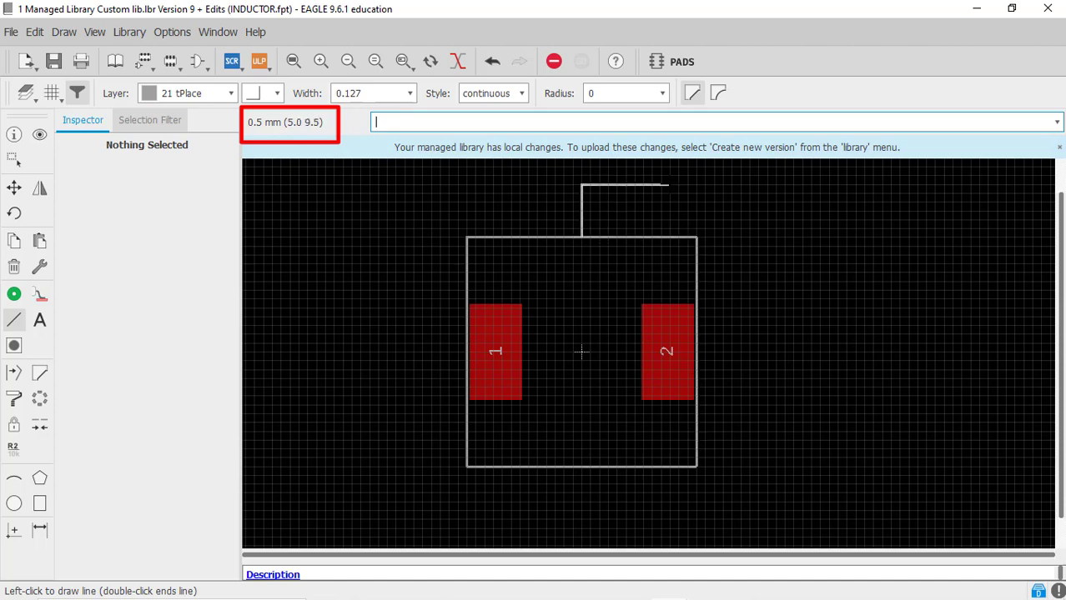
key("Escape")
scroll(581, 352, "down", 3)
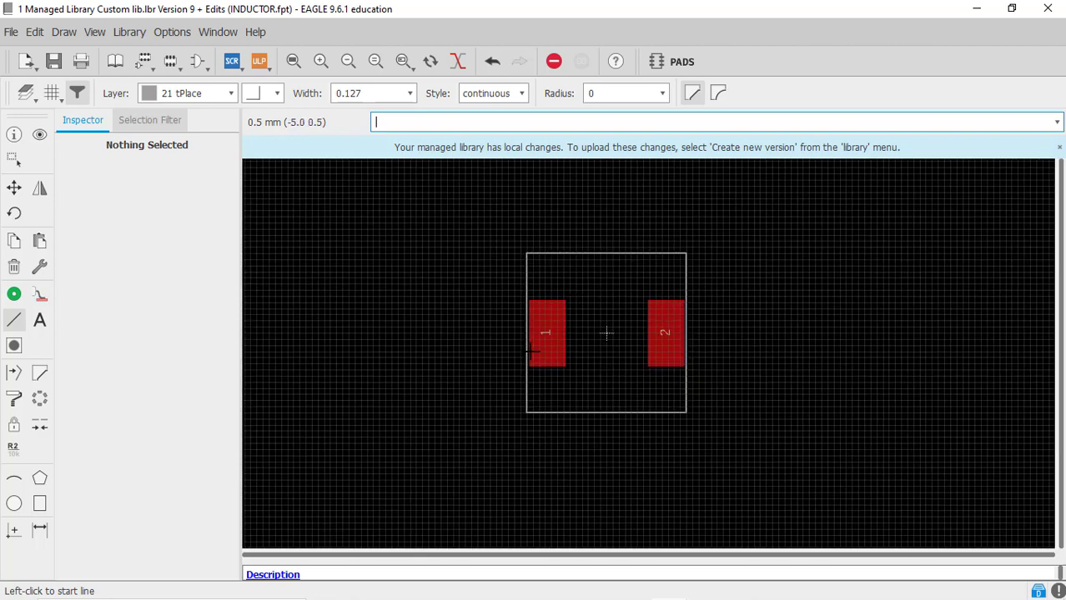
- Add a >NAME label on the tNames layer just above the footprint outline
scroll(592, 359, "up", 1)
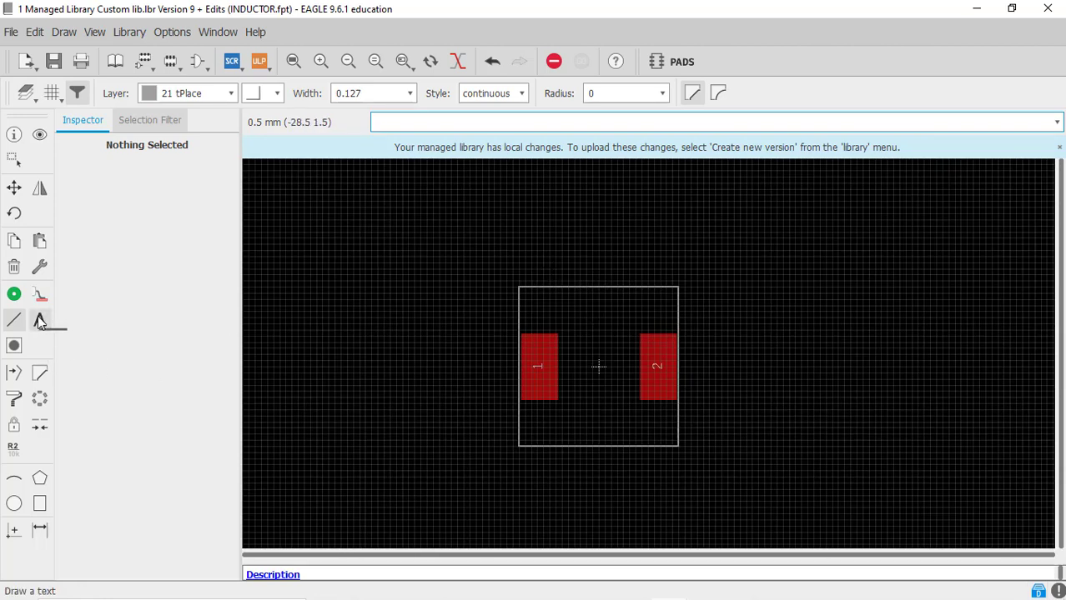
left_click(39, 320)
left_click_drag(173, 7, 174, 83)
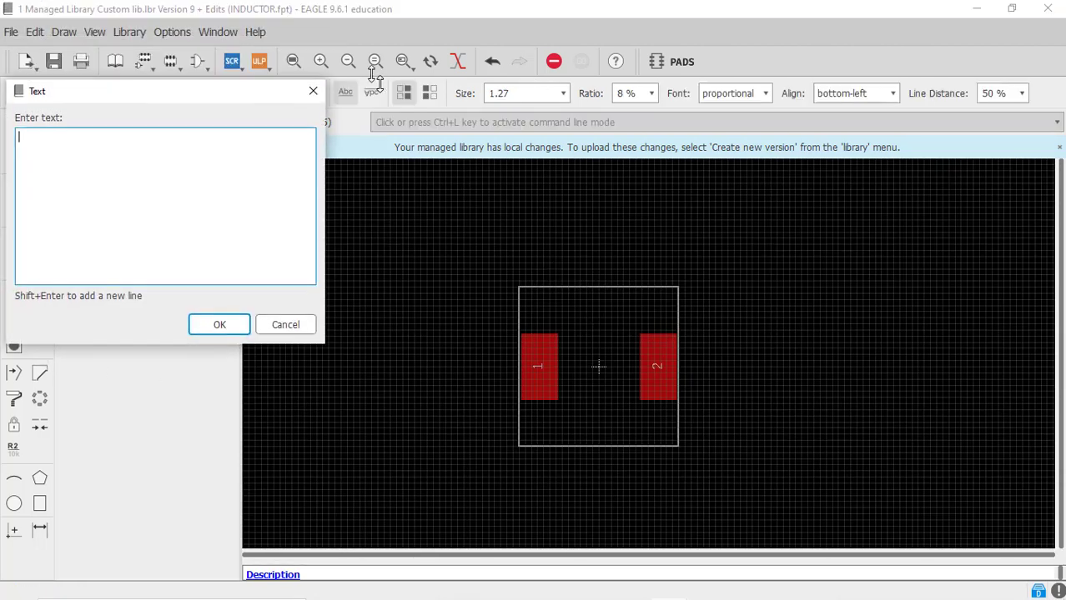
left_click_drag(262, 100, 453, 46)
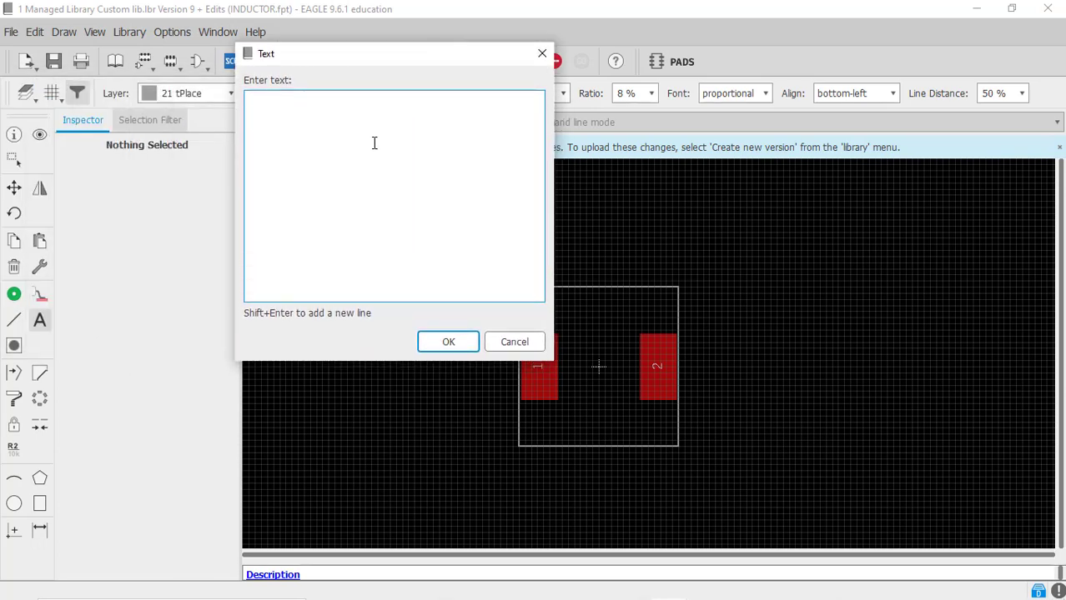
type(">NAME")
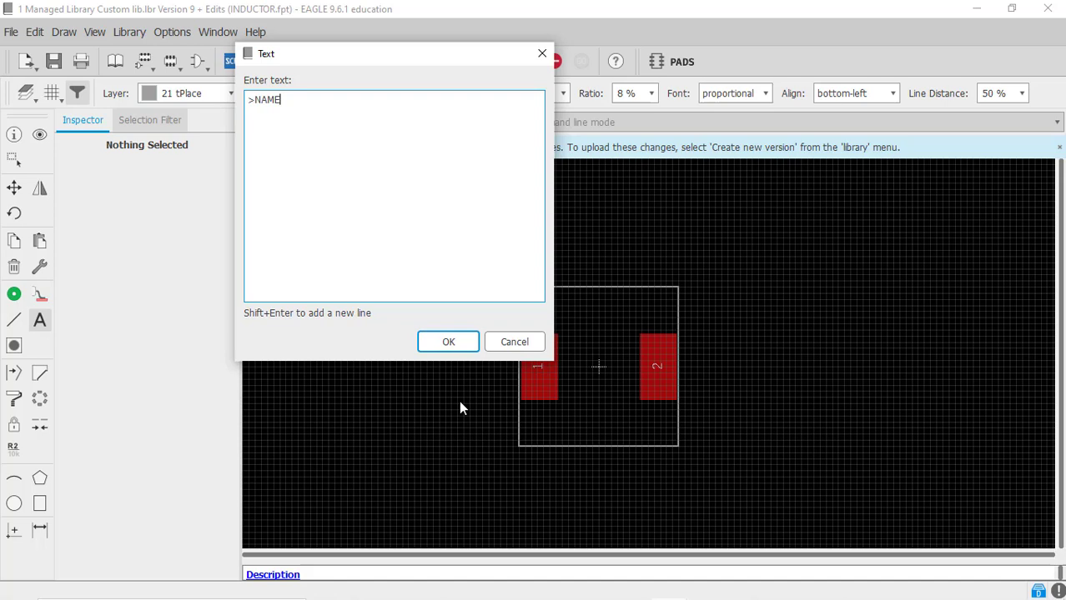
left_click(447, 342)
left_click(230, 92)
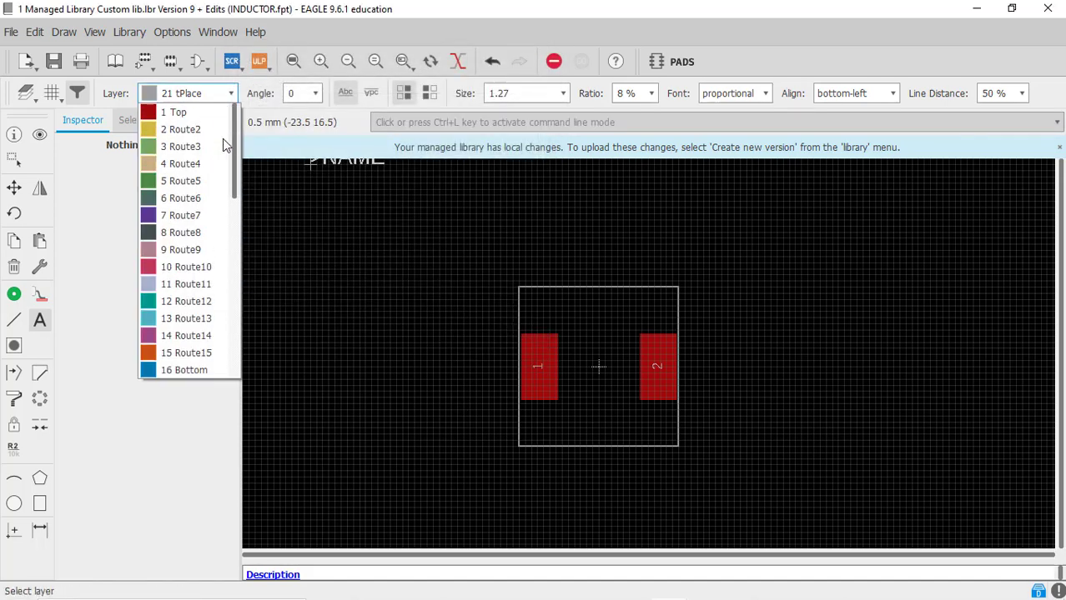
scroll(190, 332, "down", 2)
left_click(190, 317)
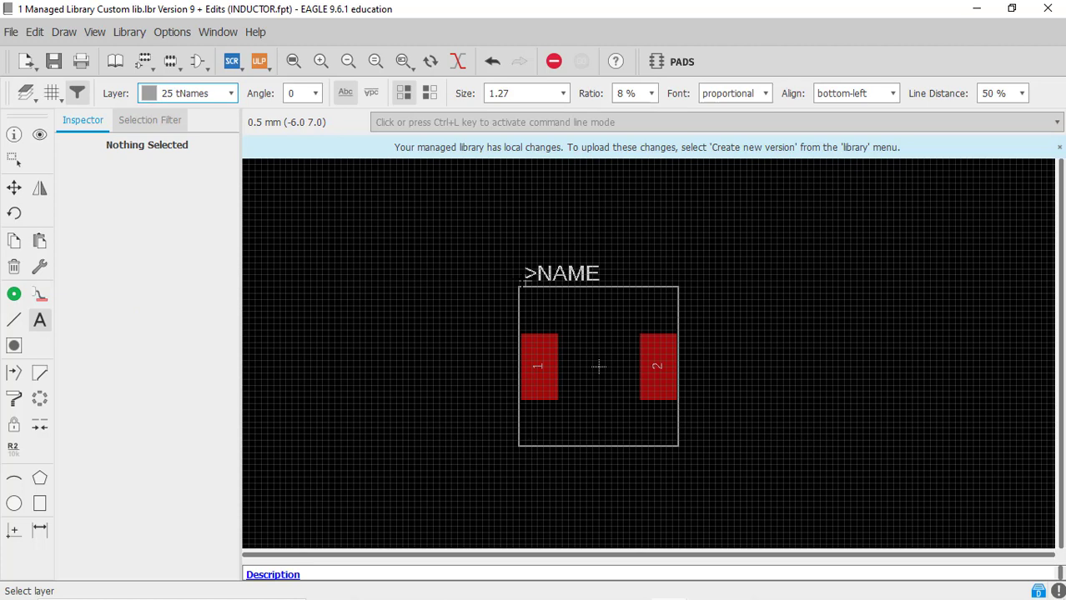
left_click(525, 282)
- Add a >VALUE label on layer 27 tValues below the footprint outline
left_click(497, 134)
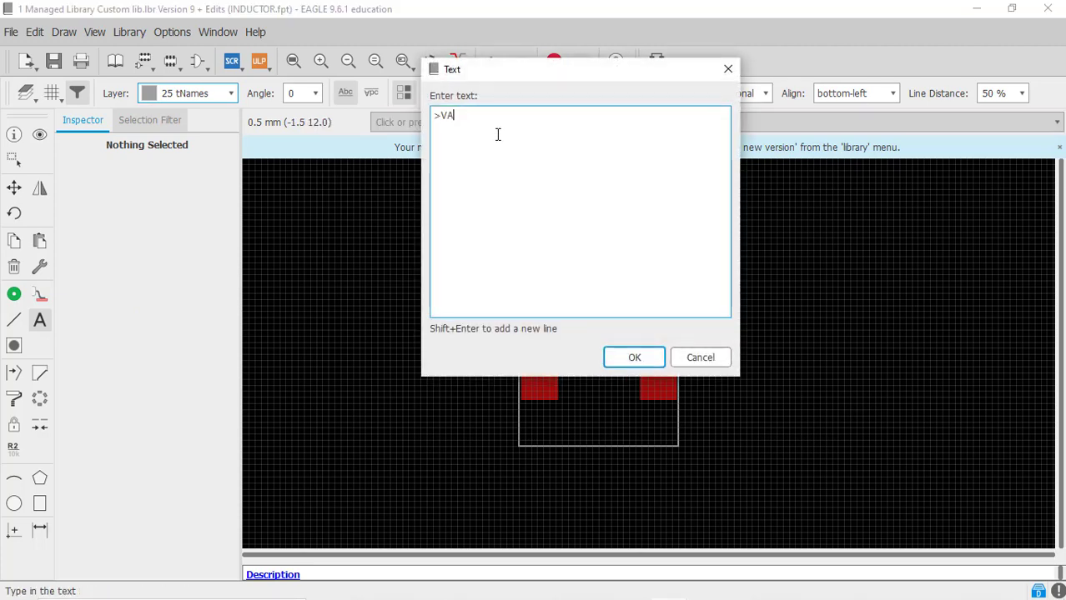
type("VALUE")
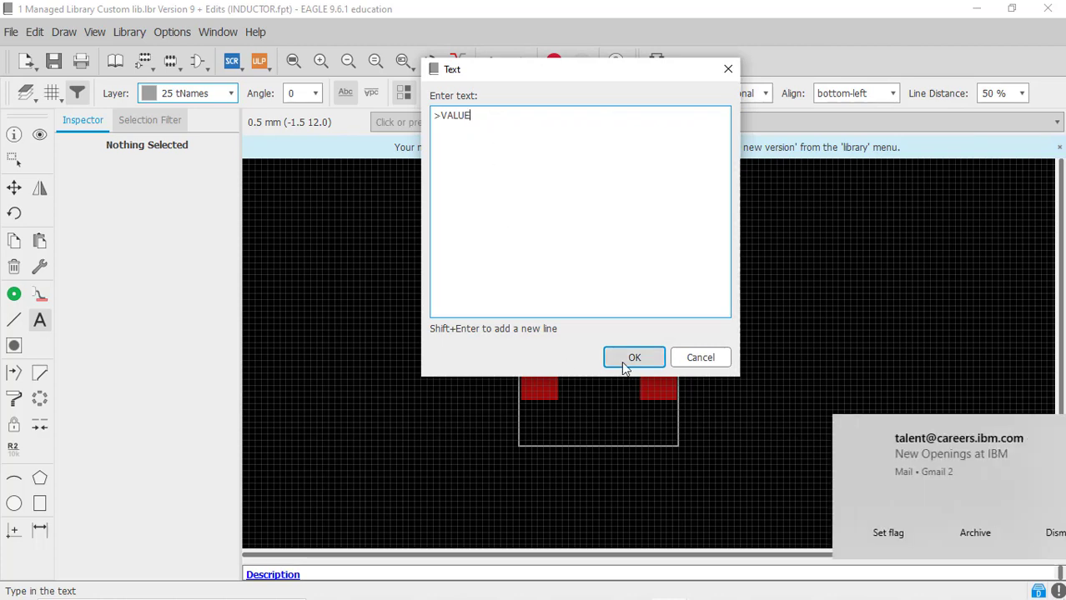
left_click(625, 358)
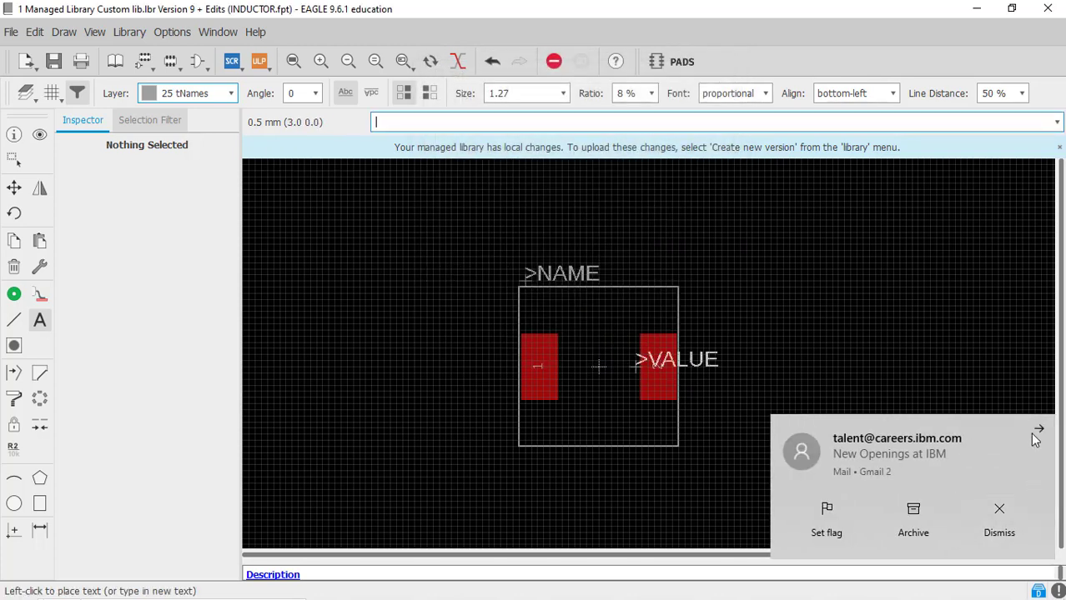
left_click(660, 267)
left_click(231, 93)
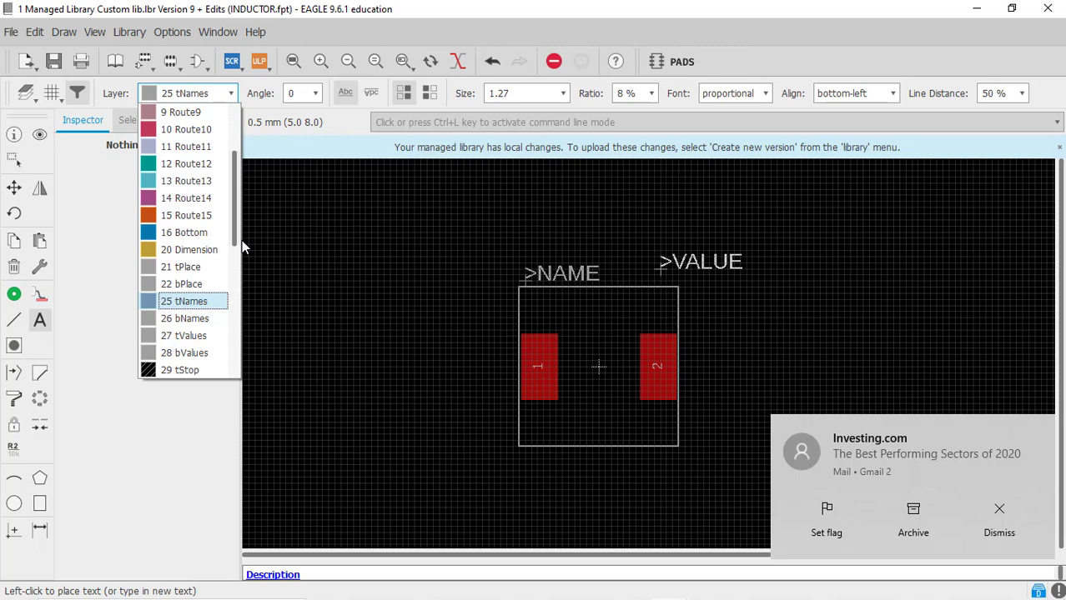
key("Escape")
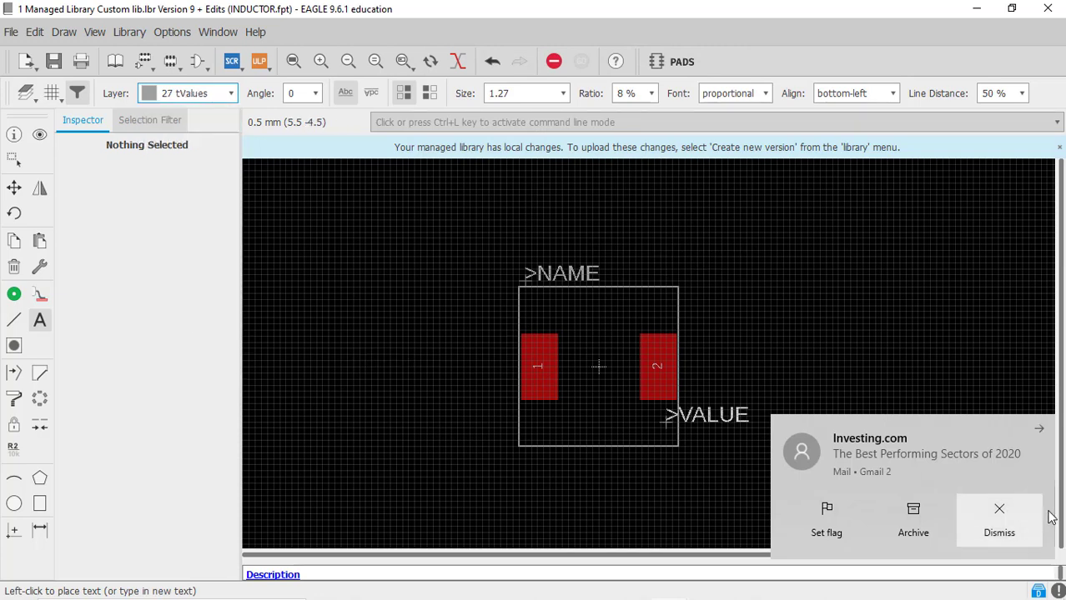
left_click(999, 512)
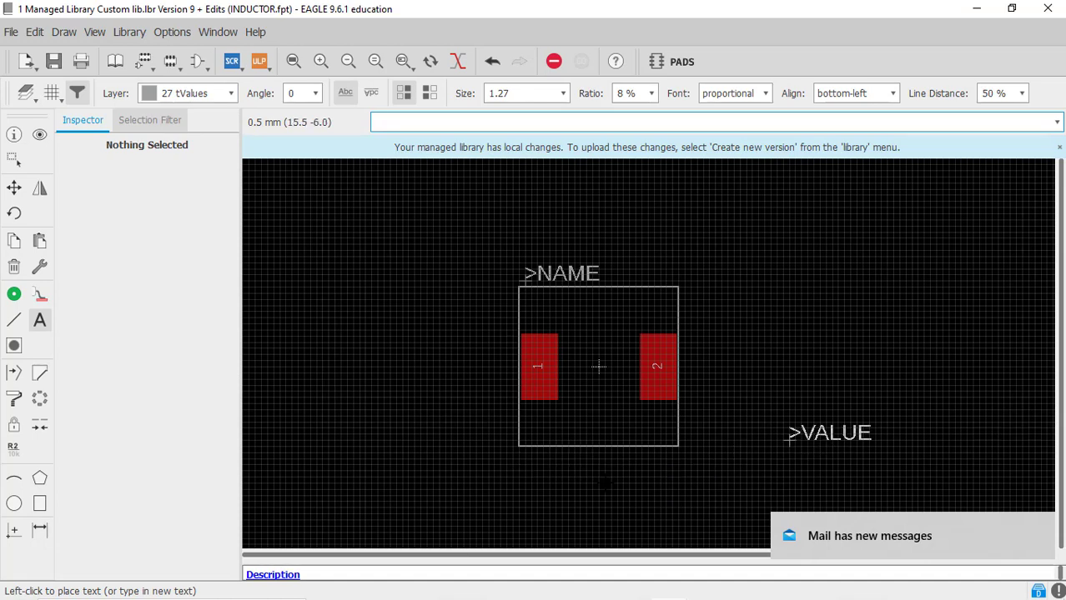
left_click(503, 468)
key("Escape")
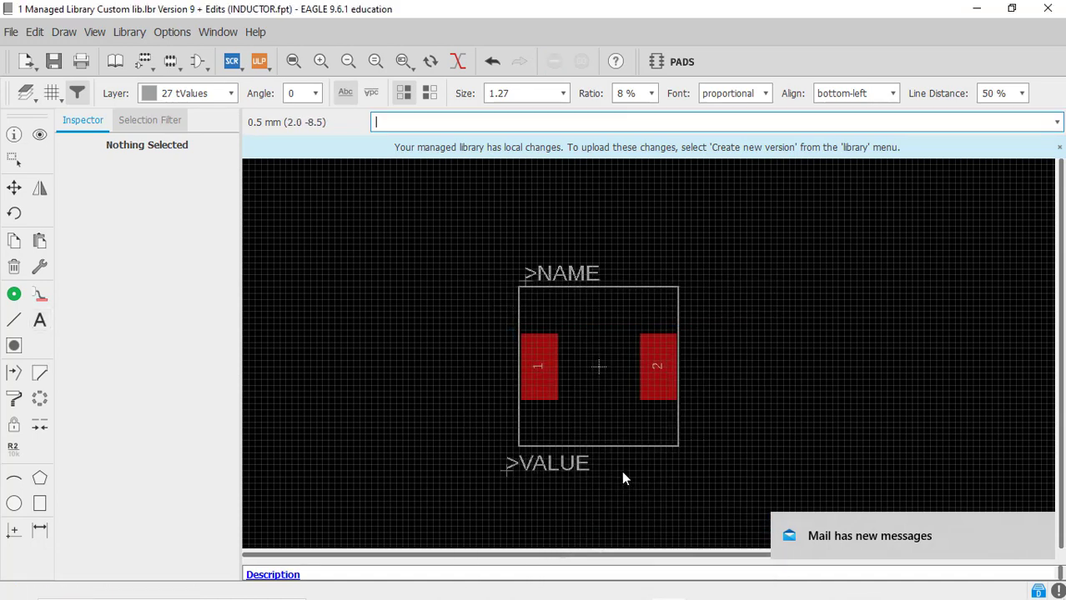
key("Escape")
key("alt+F2")
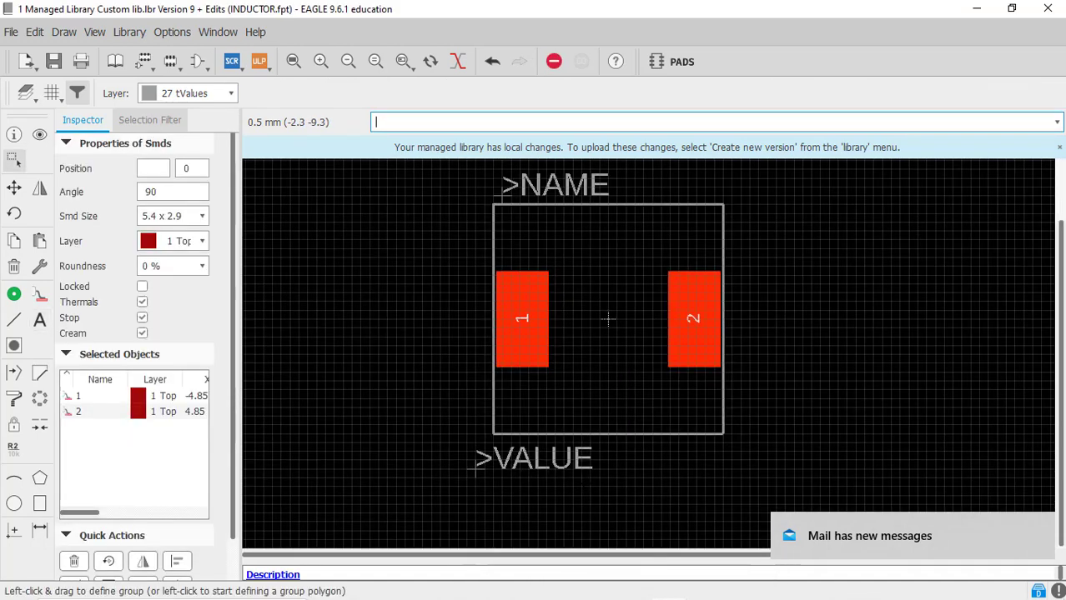
- Move >VALUE so it is left-aligned under the outline, then save Custom lib
left_click(1040, 530)
left_click(14, 189)
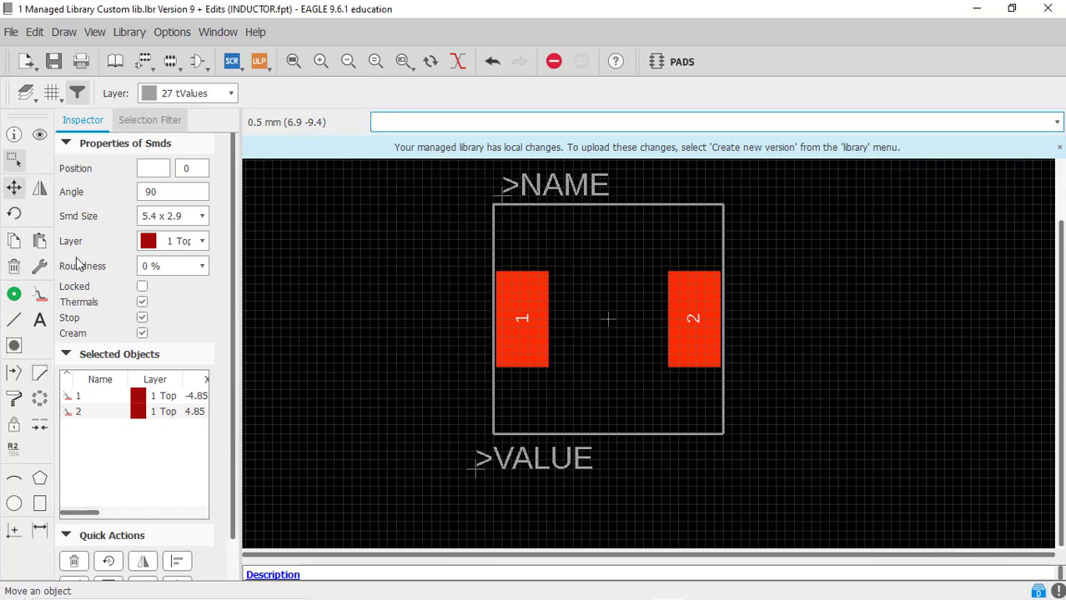
left_click(472, 473)
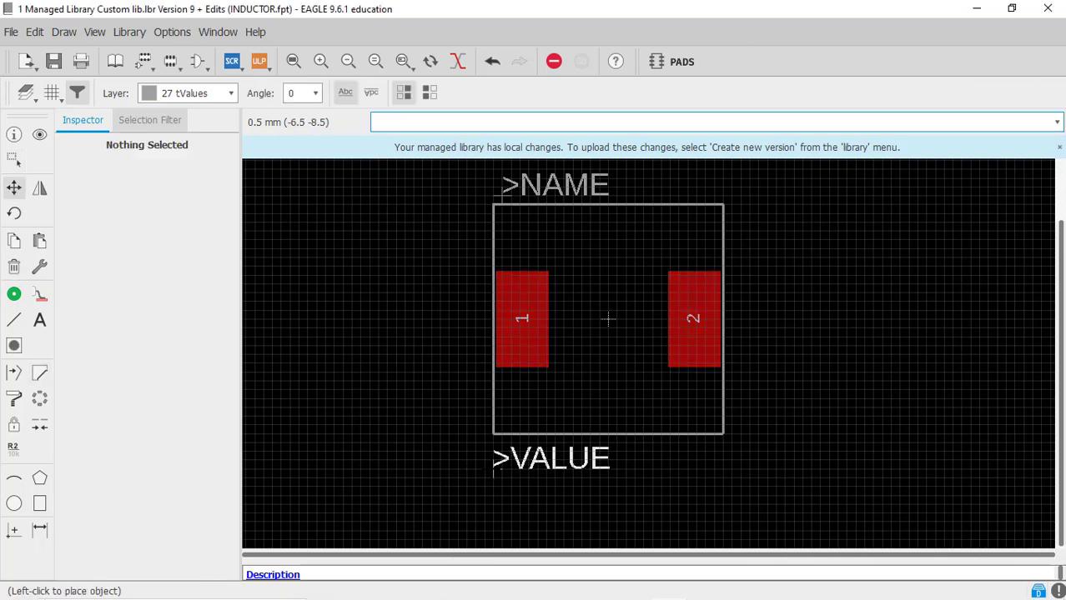
left_click(492, 473)
scroll(715, 404, "down", 3)
scroll(732, 348, "up", 1)
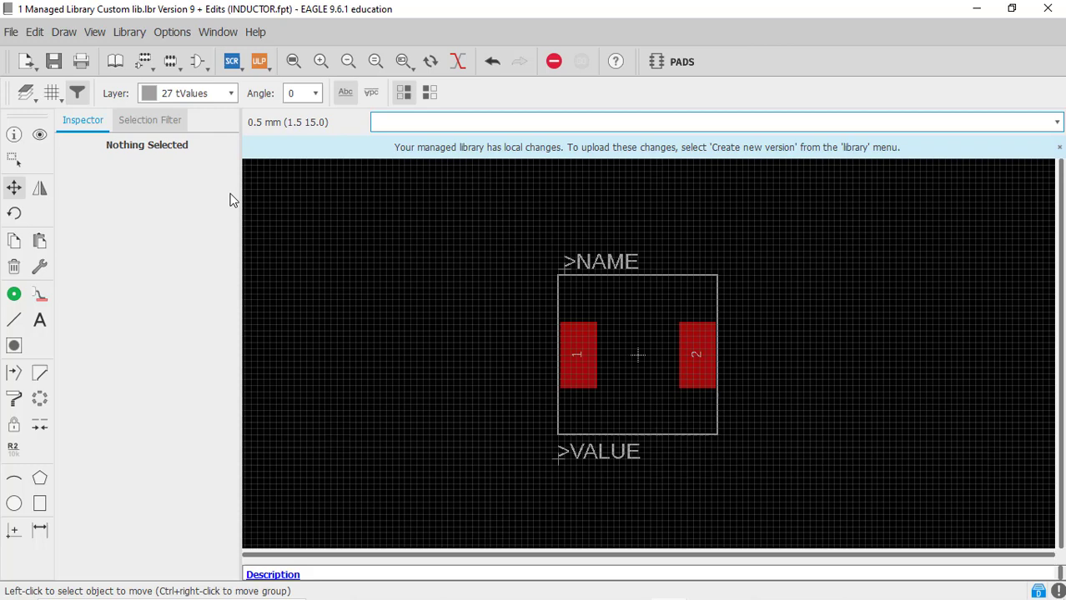
left_click(53, 61)
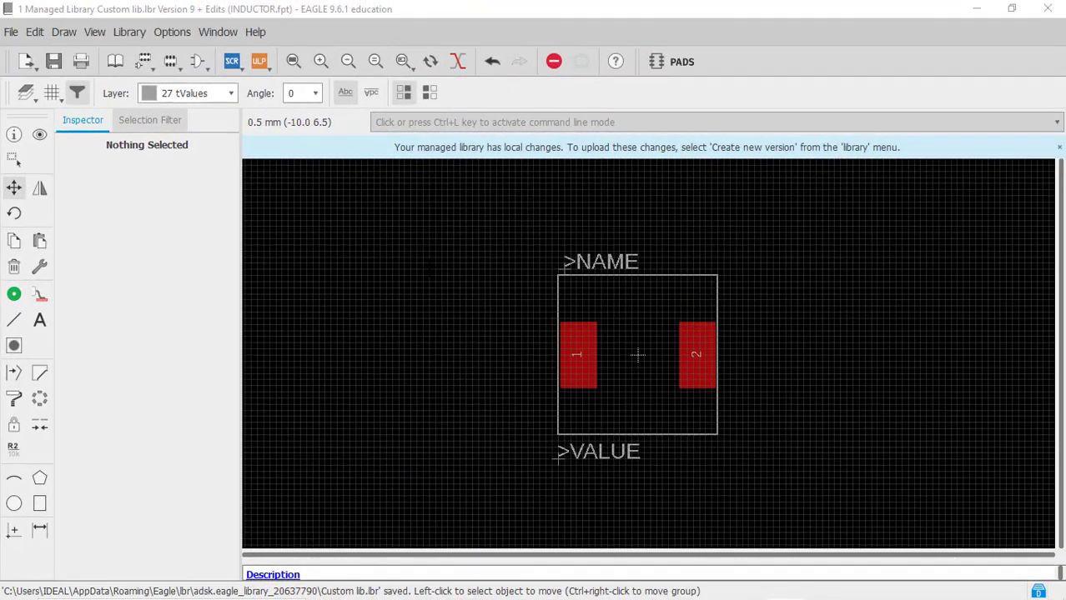
- Create a new device named INDUCTOR in the library
left_click(142, 67)
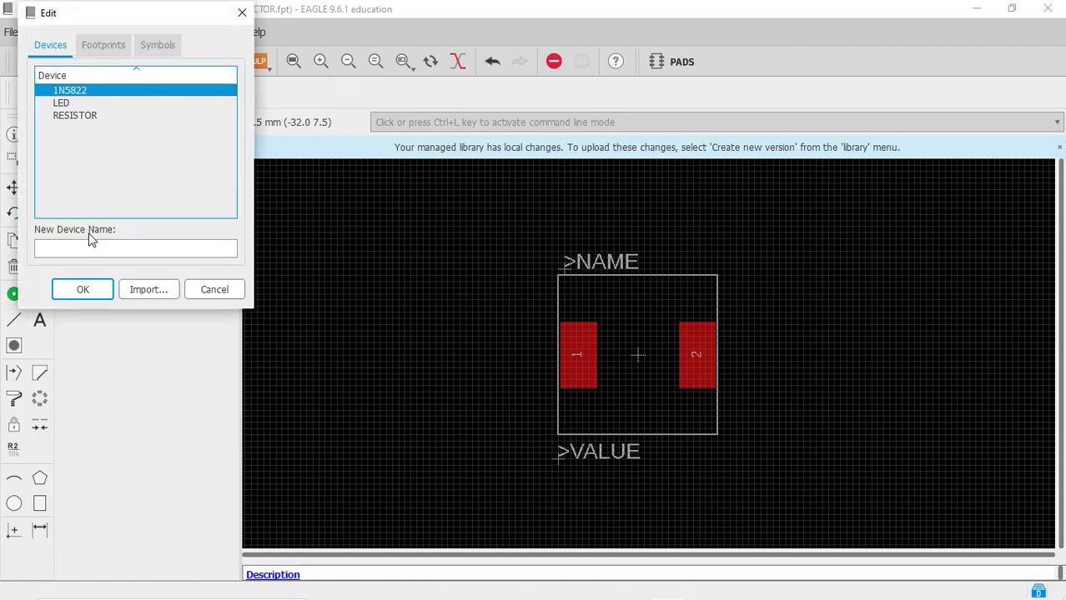
left_click(93, 248)
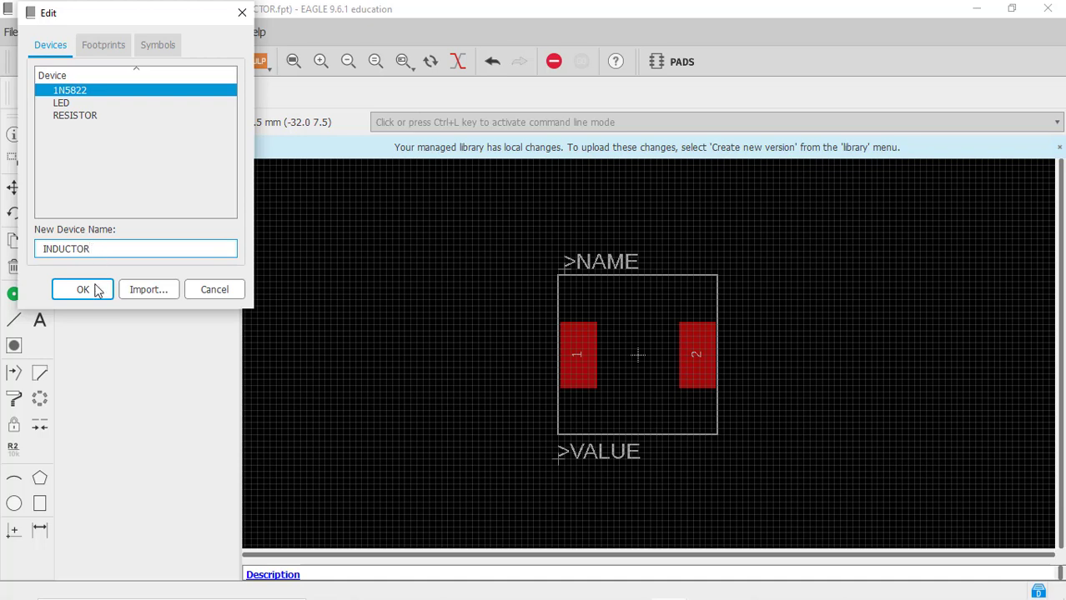
left_click(96, 290)
left_click(107, 316)
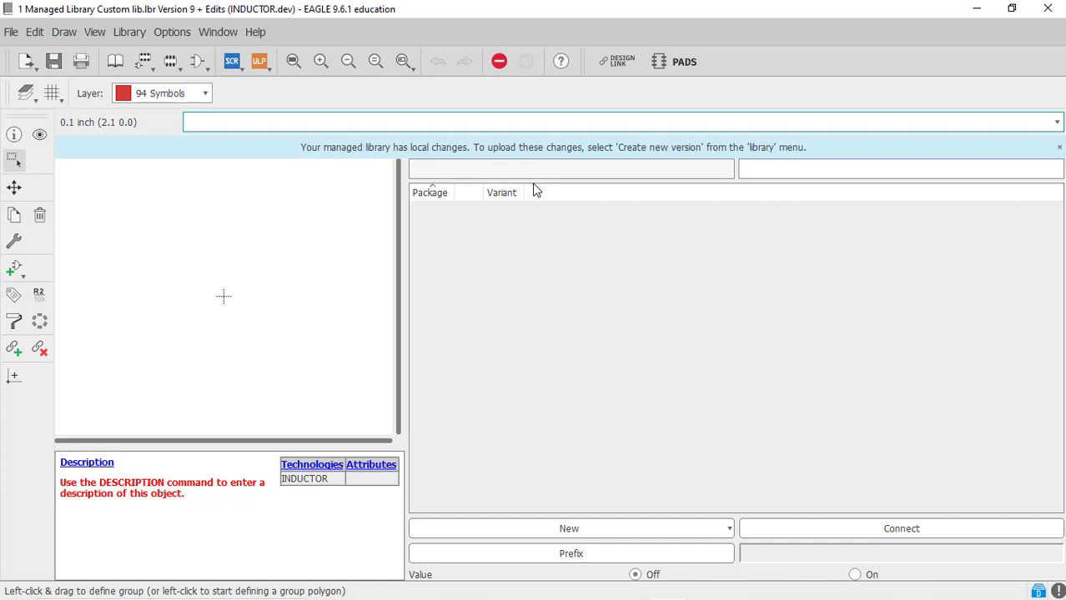
- Place the INDUCTOR symbol in the device as gate G$1
left_click_drag(533, 188, 523, 315)
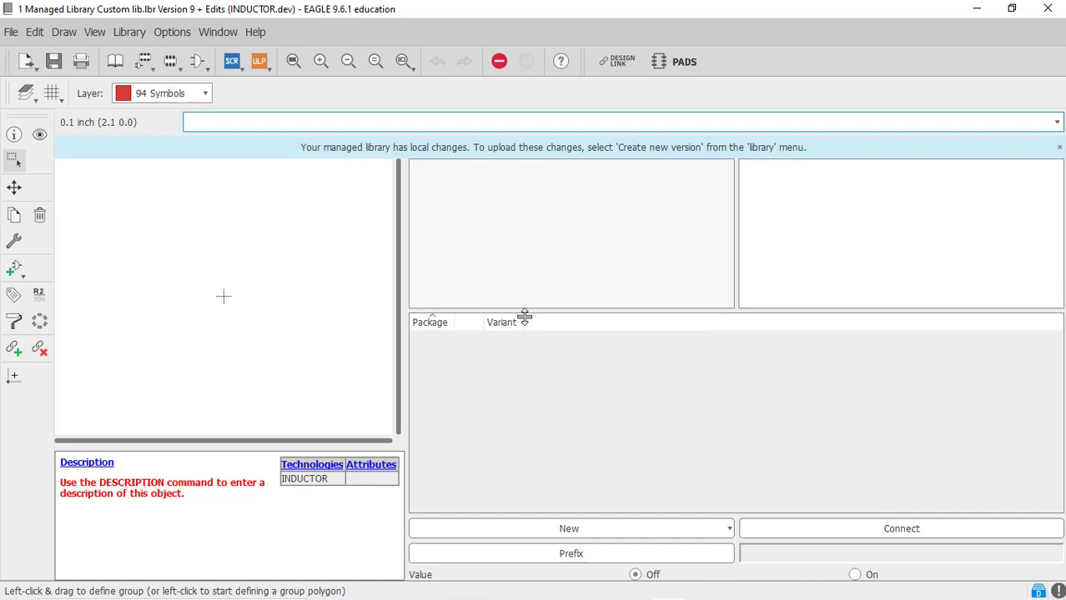
left_click(13, 274)
left_click(60, 117)
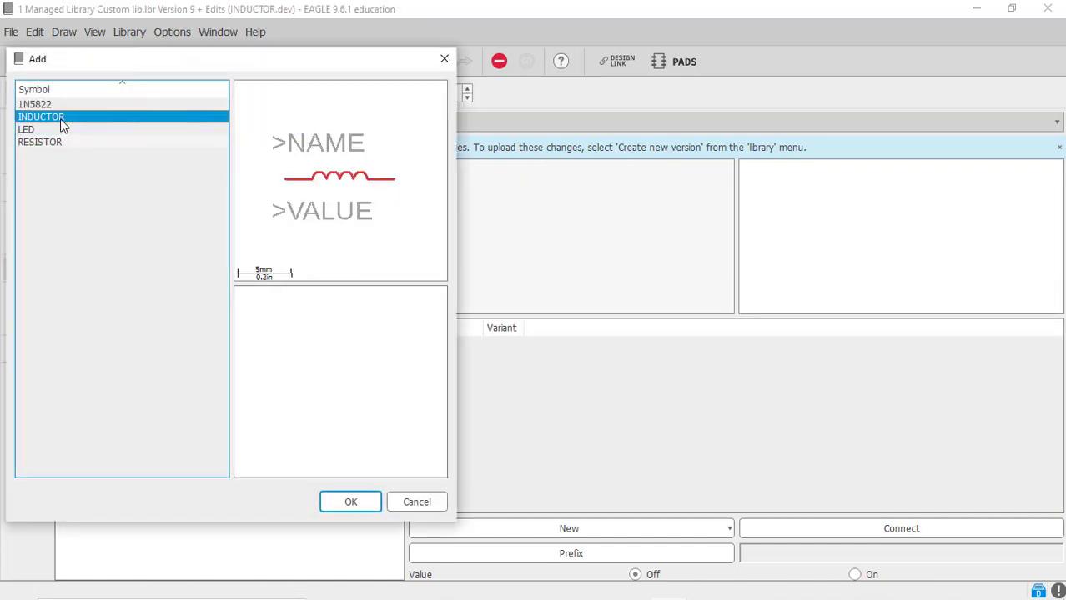
left_click(347, 502)
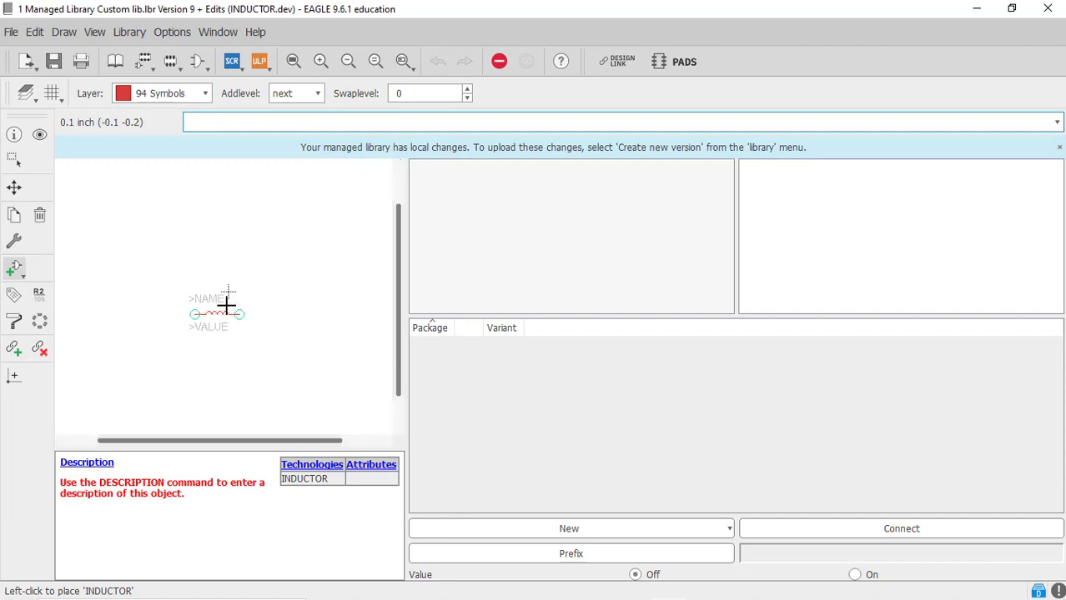
left_click(245, 270)
key("Escape")
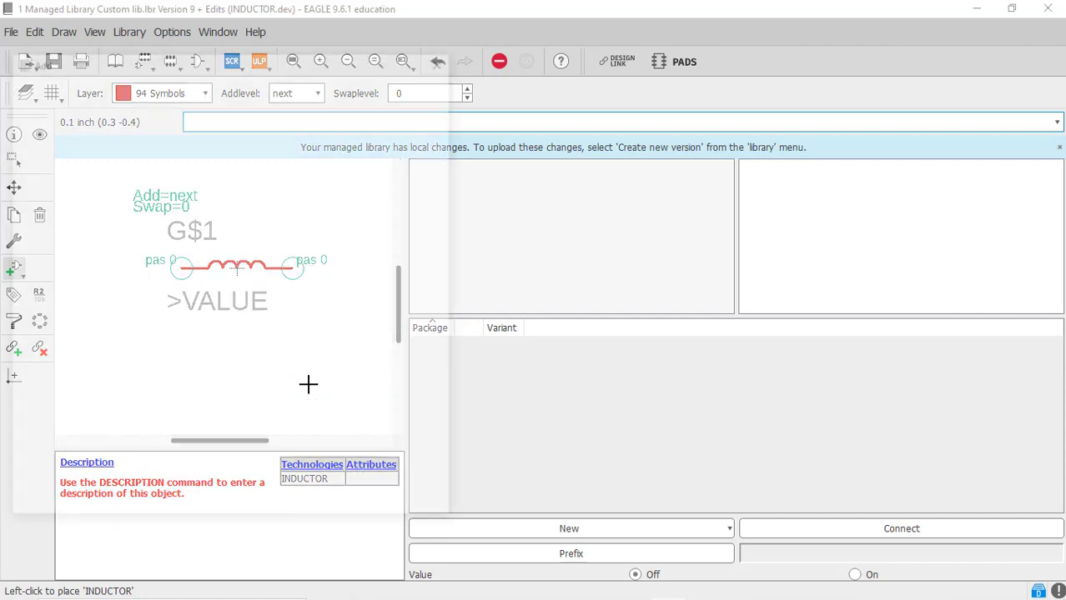
key("Escape")
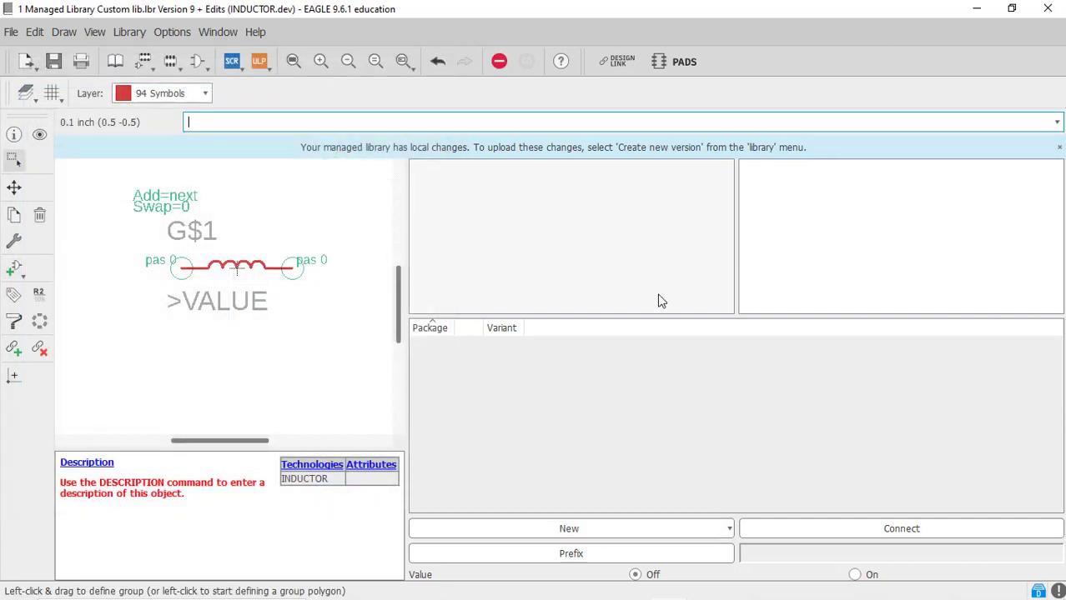
- Add the local INDUCTOR footprint as the device's package variant
left_click(566, 526)
left_click(507, 546)
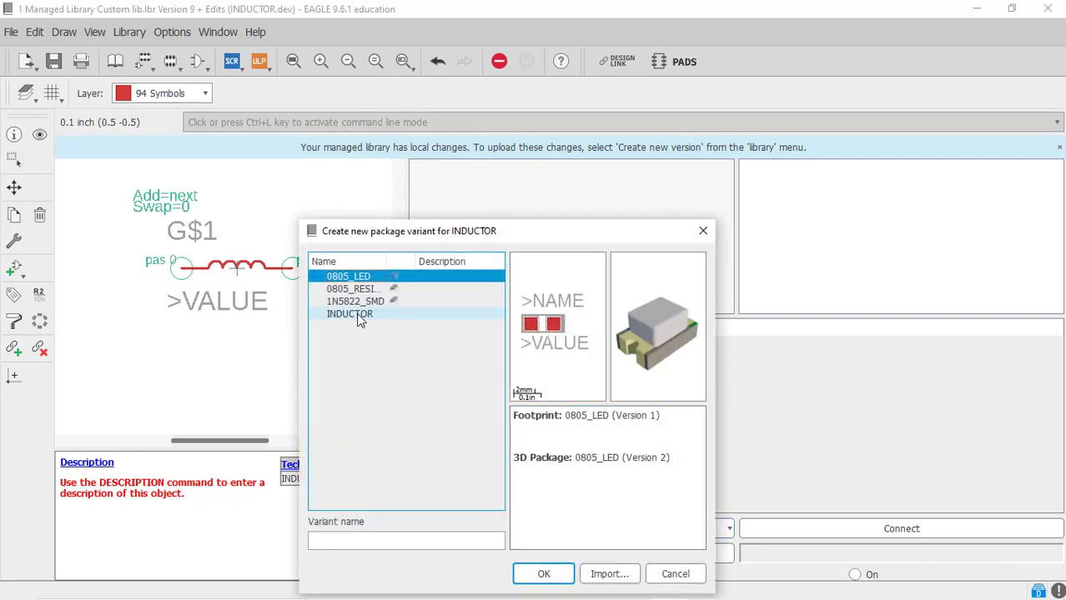
left_click(359, 317)
left_click(544, 574)
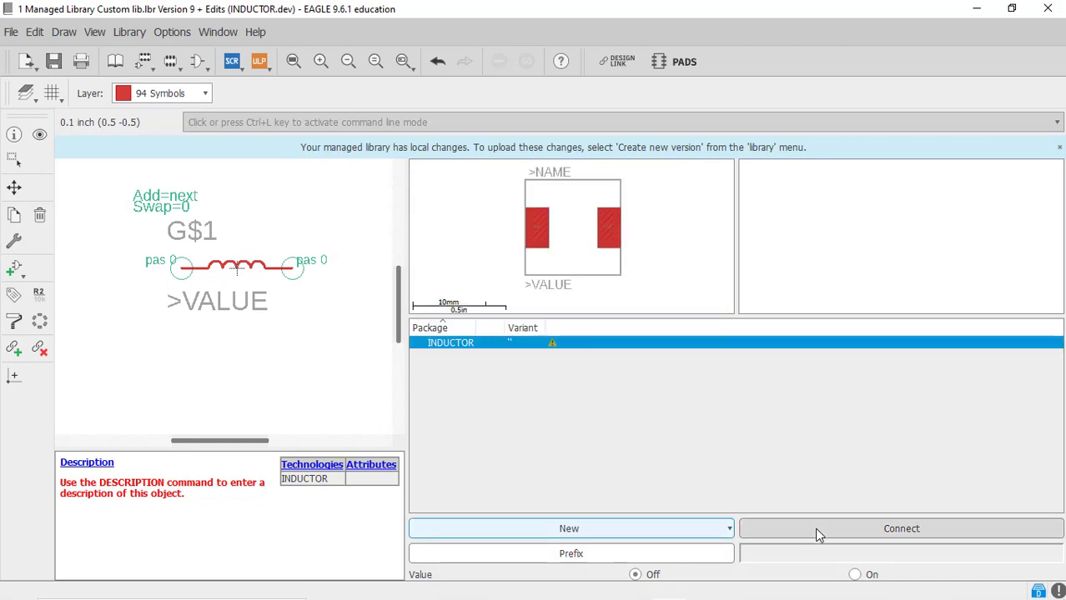
- Connect pin P$1 to pad 1 and P$2 to pad 2, then save the library
left_click(840, 533)
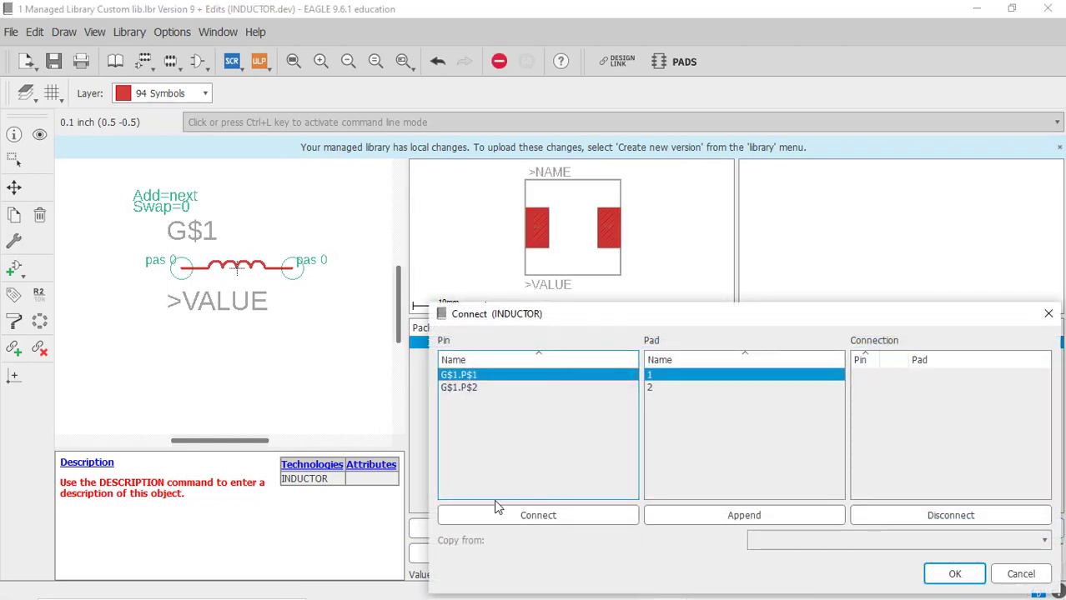
left_click(530, 517)
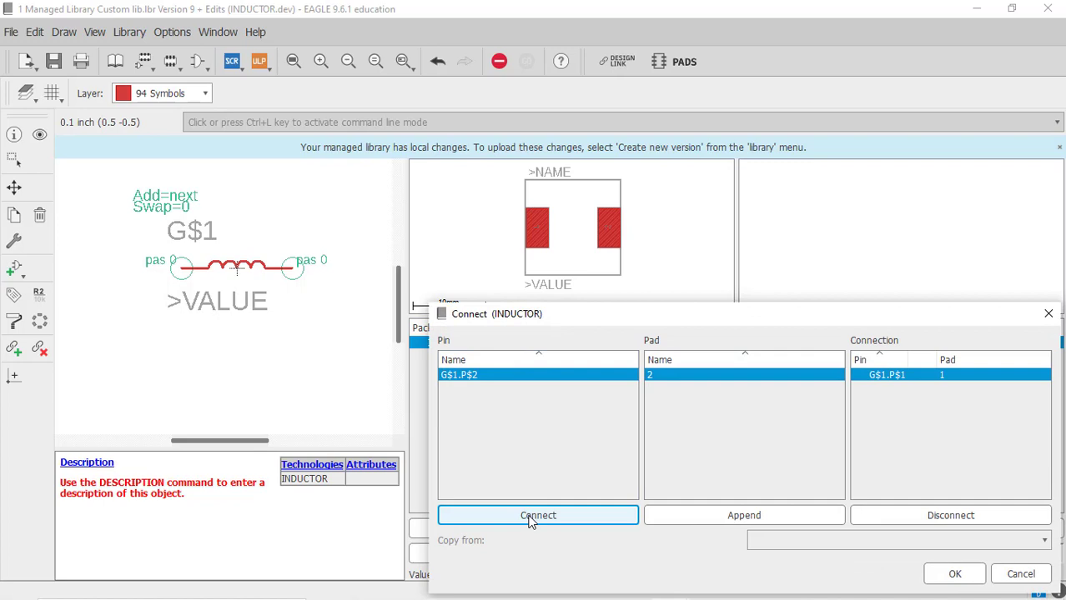
left_click(529, 517)
left_click(954, 573)
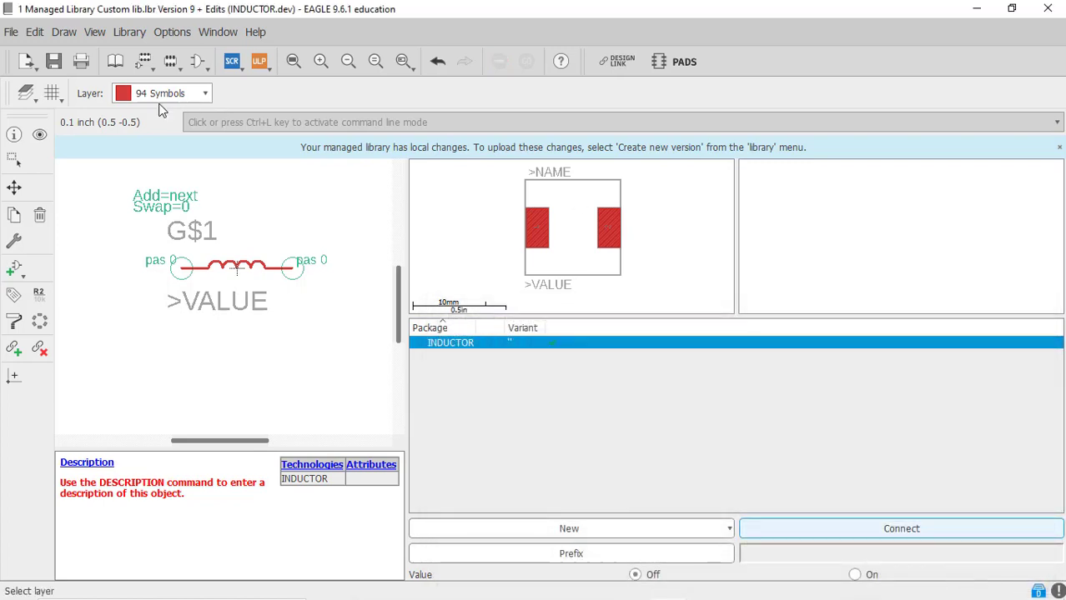
left_click(60, 62)
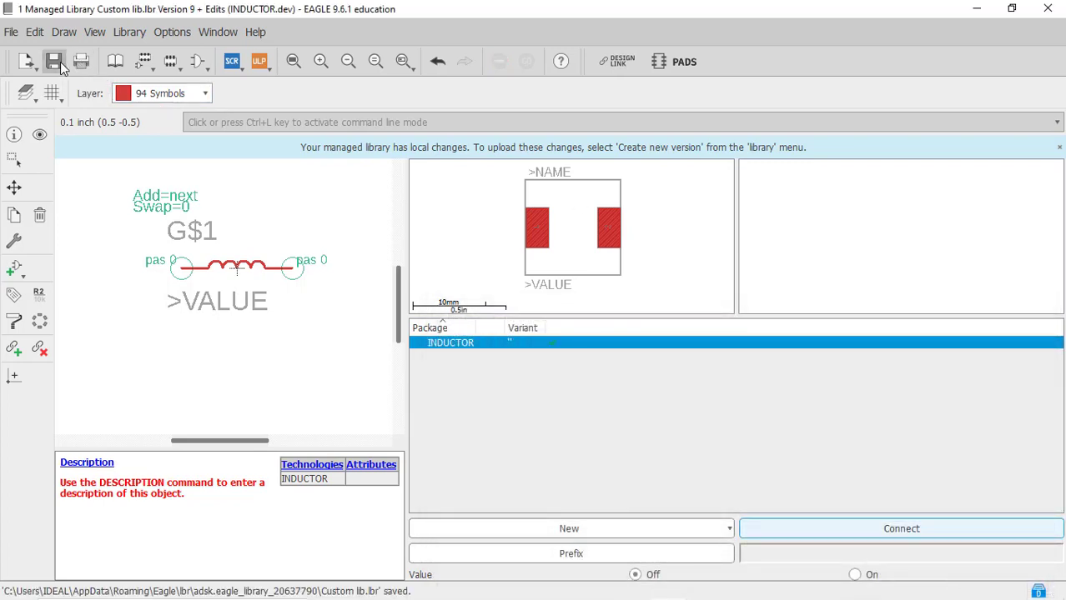
- Publish Custom lib as Version 10 with Library > Create new version
left_click(130, 31)
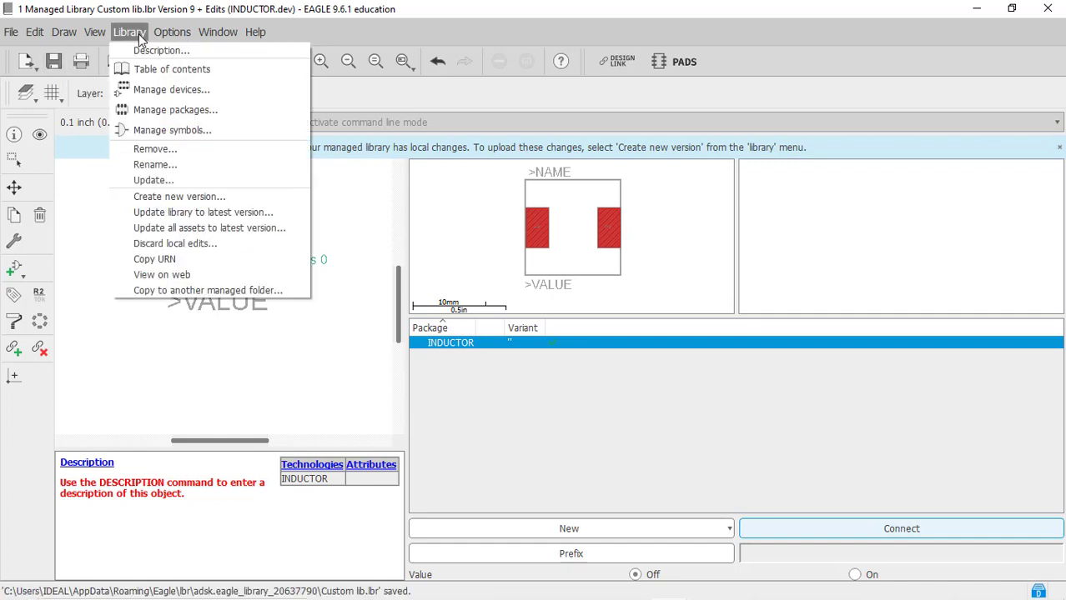
left_click(167, 199)
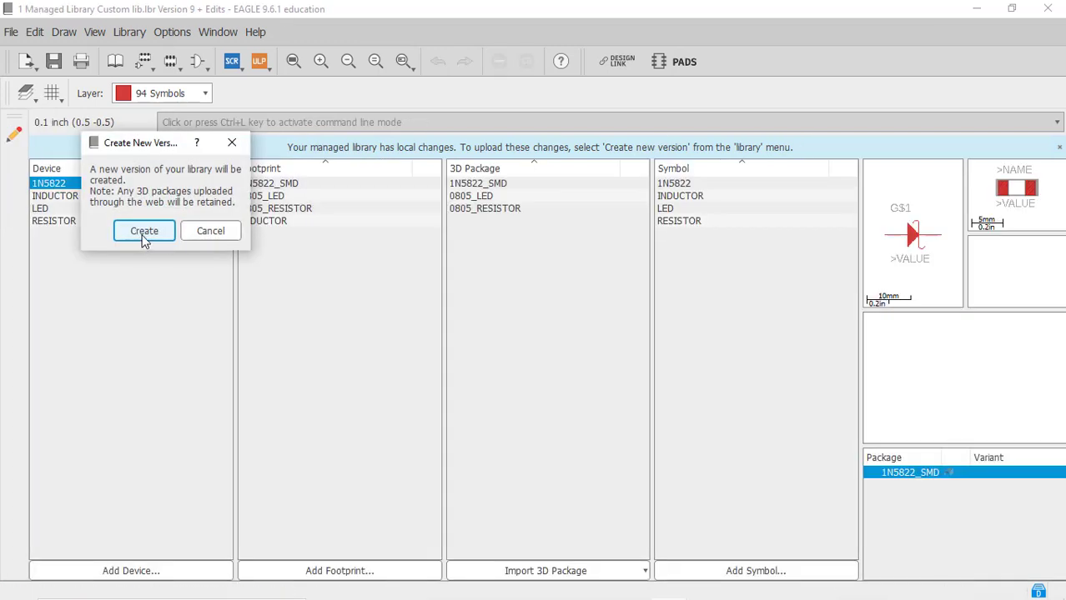
left_click(142, 234)
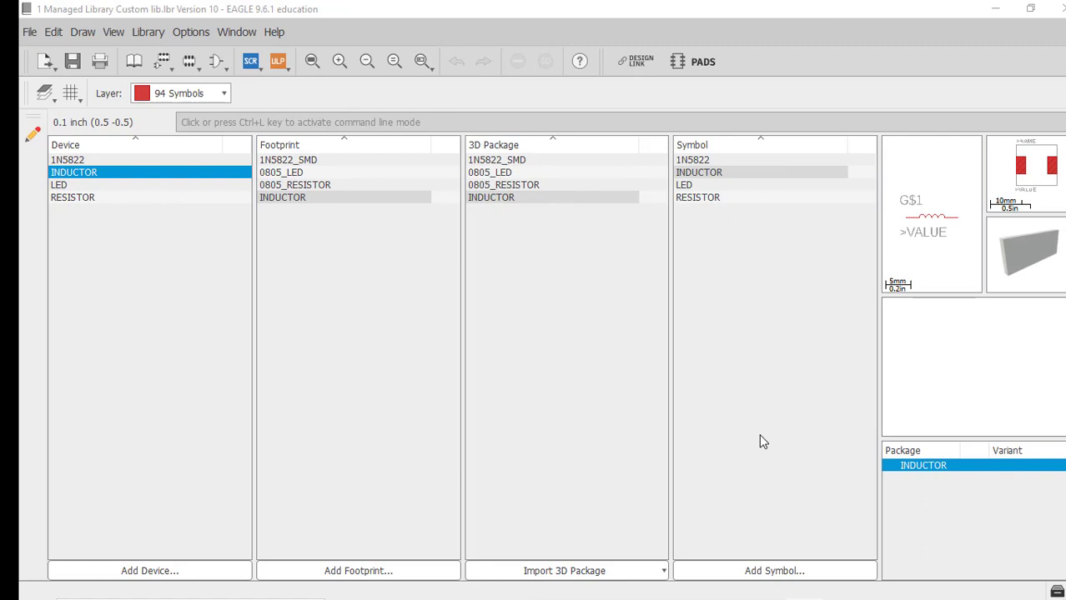
- Search 3D ContentCentral in Chrome for SRR1206 inductor models
mouse_move(709, 595)
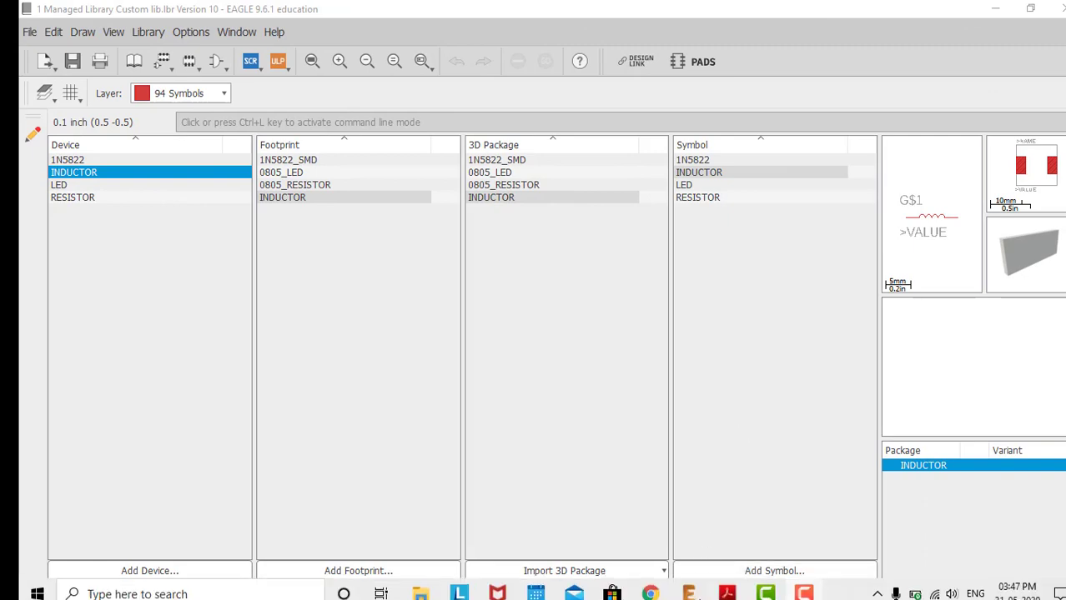
left_click(649, 585)
left_click(700, 315)
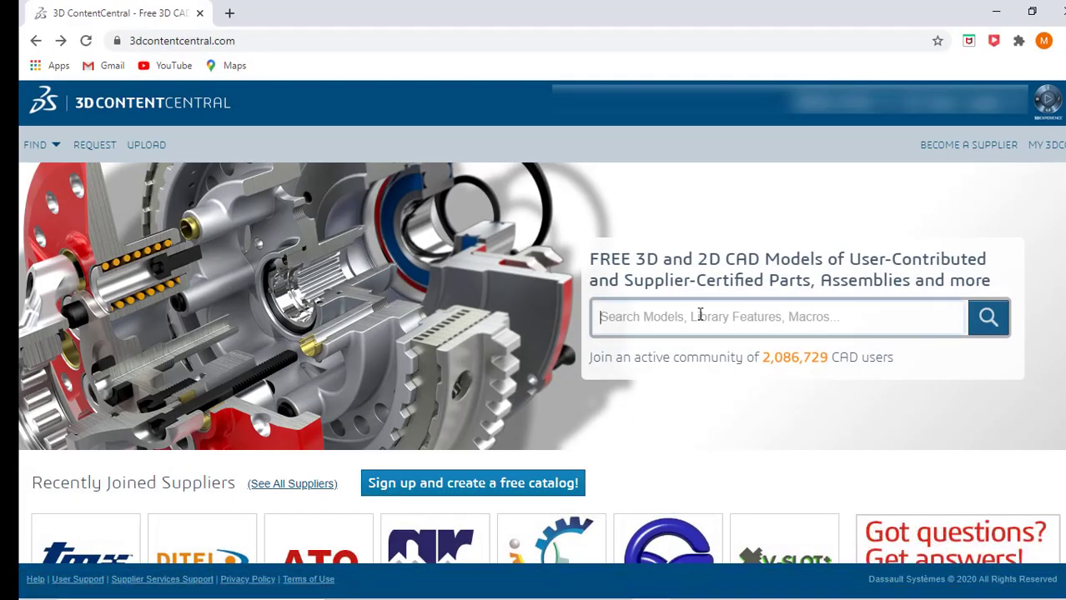
type("SRR1206 inductor")
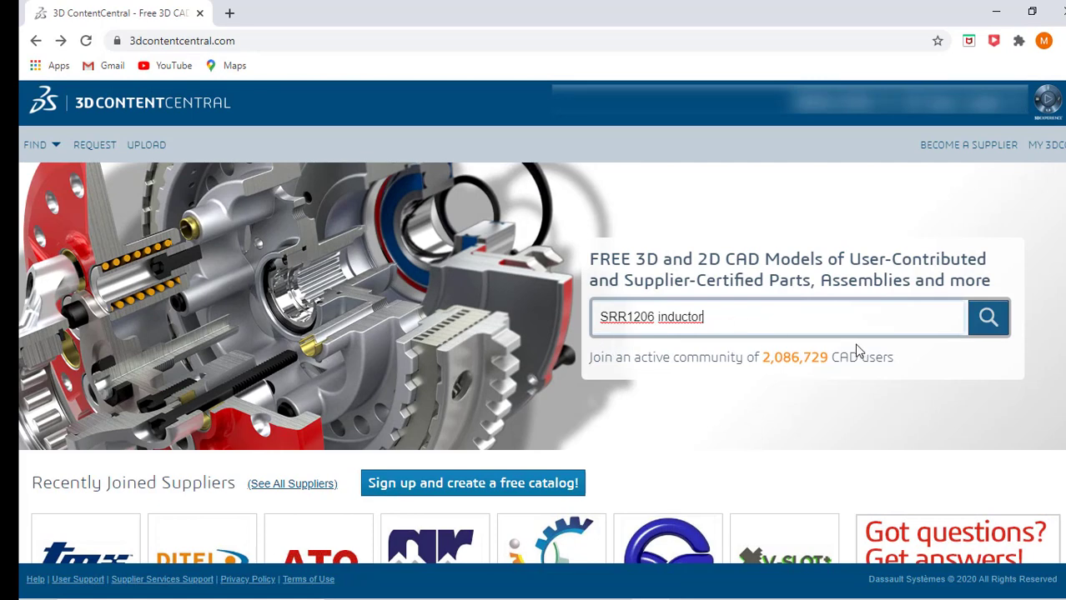
left_click(987, 317)
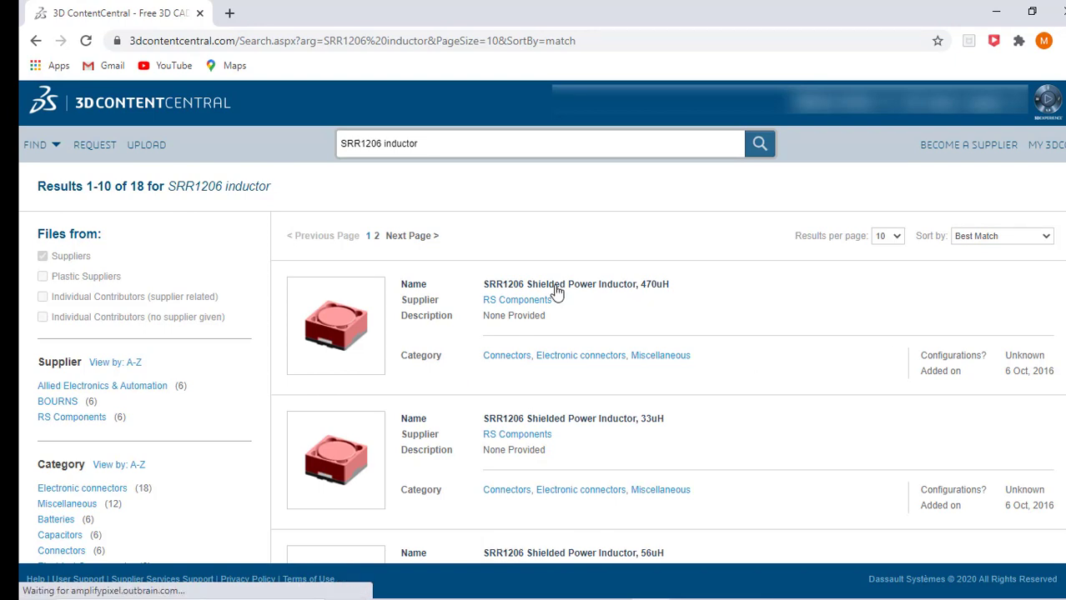
- Open the SRR1206 470uH result and show its downloaded STEP AP214 zip in its folder
left_click(555, 286)
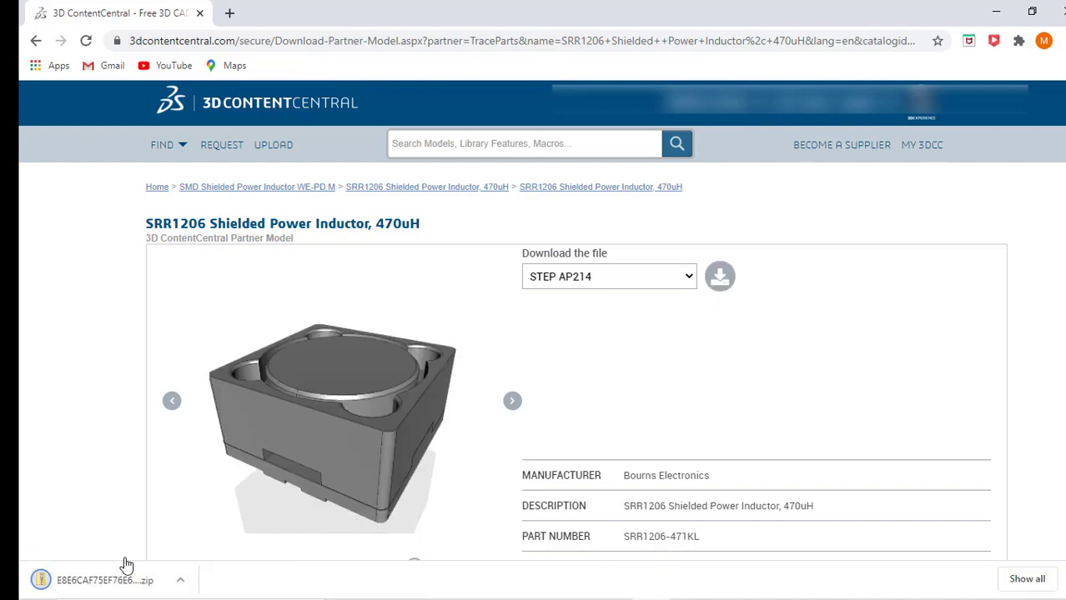
right_click(110, 577)
left_click(154, 542)
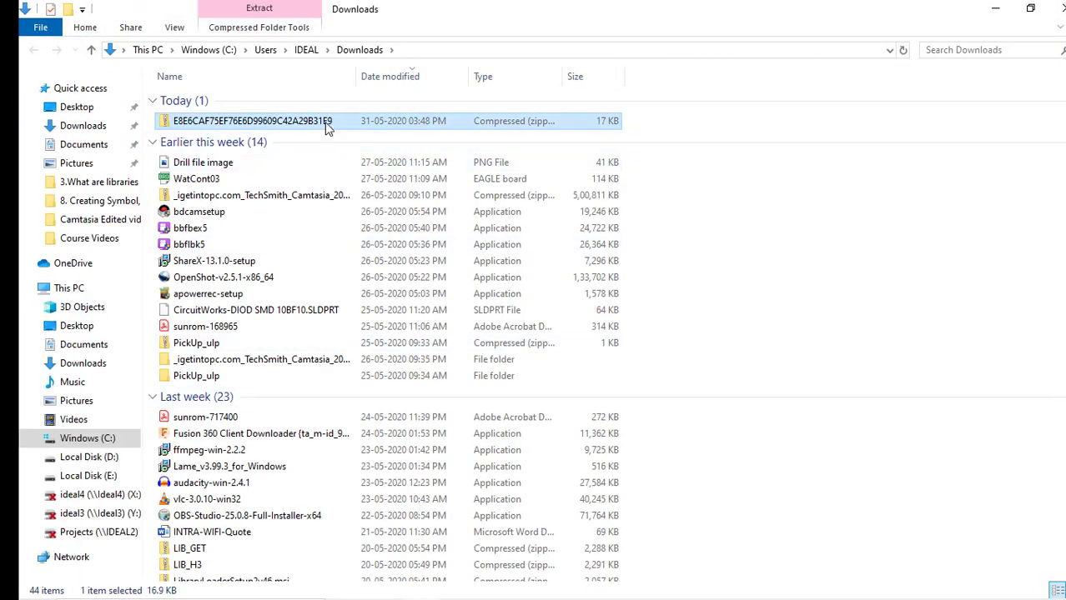
- Extract the downloaded zip with 7-Zip into its own folder and open it
right_click(327, 126)
mouse_move(408, 191)
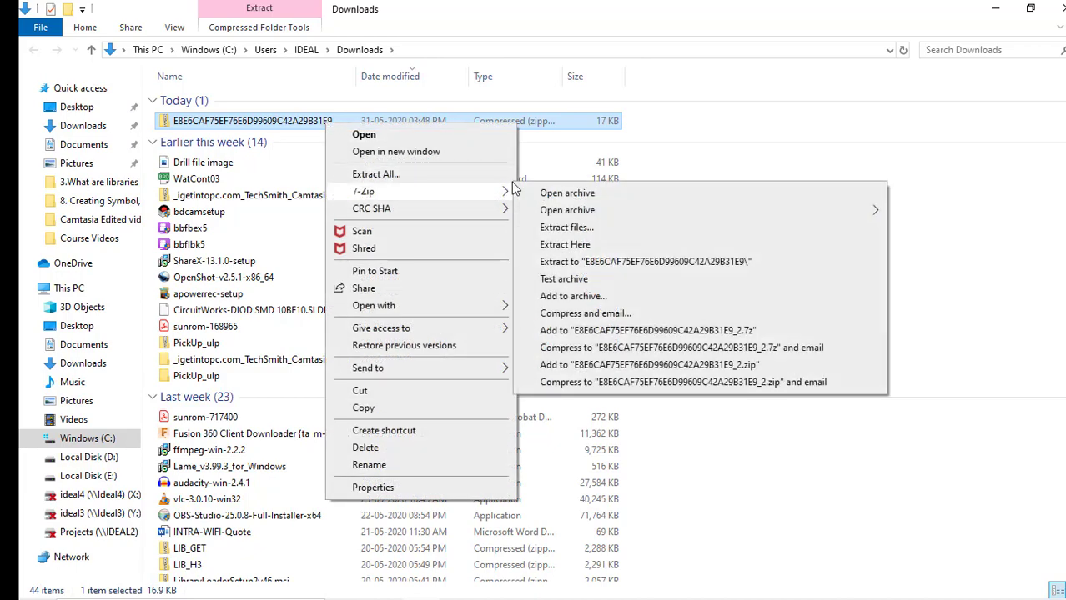
left_click(572, 262)
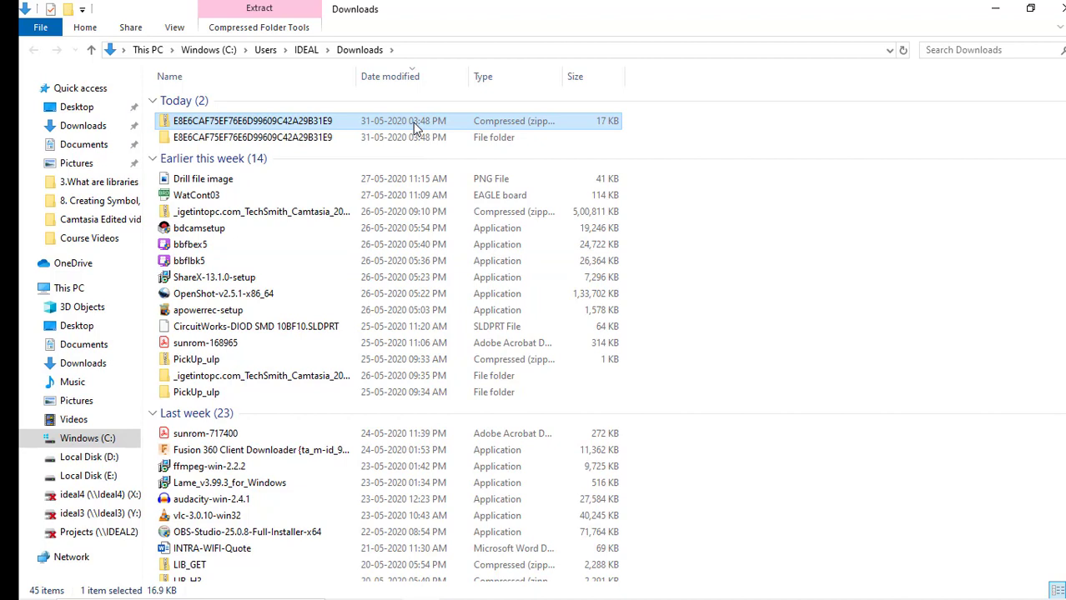
left_click(418, 137)
double_click(418, 138)
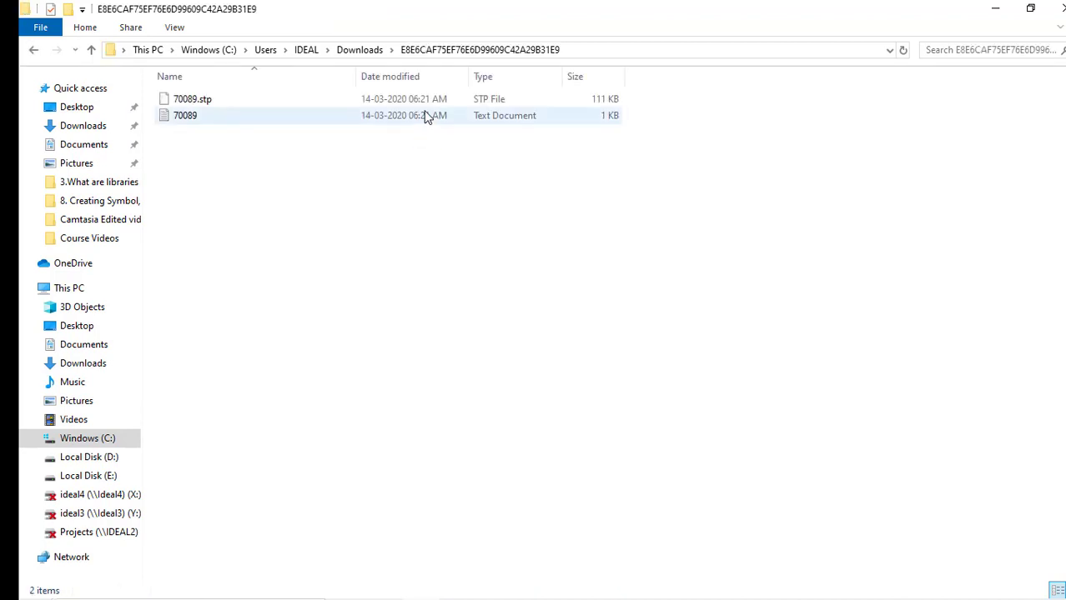
- Copy 70089.stp from the extracted folder and paste it onto the desktop
left_click(430, 102)
right_click(430, 107)
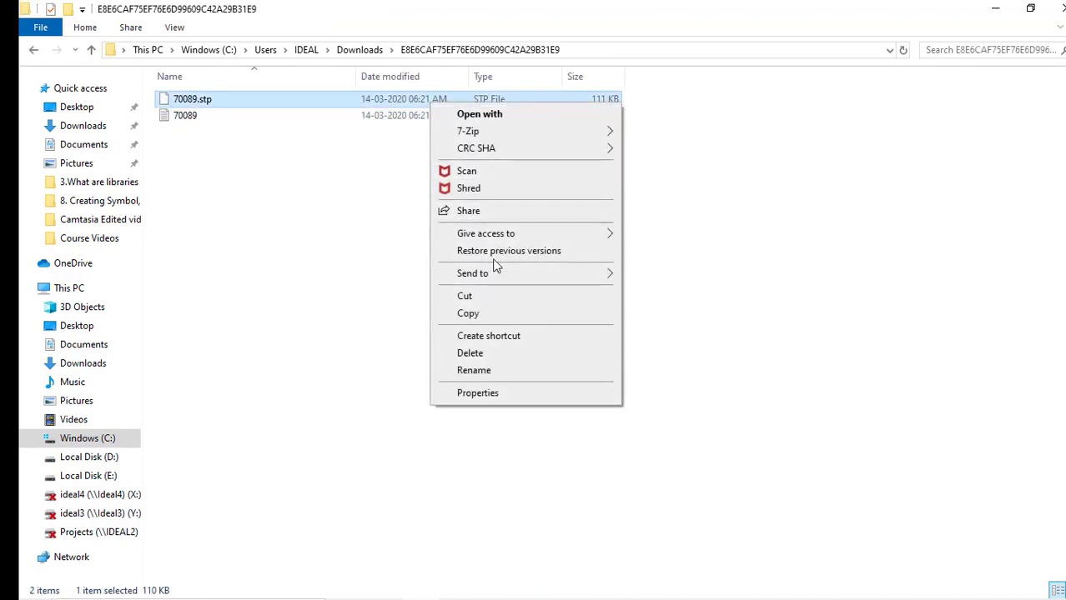
left_click(482, 311)
left_click(995, 9)
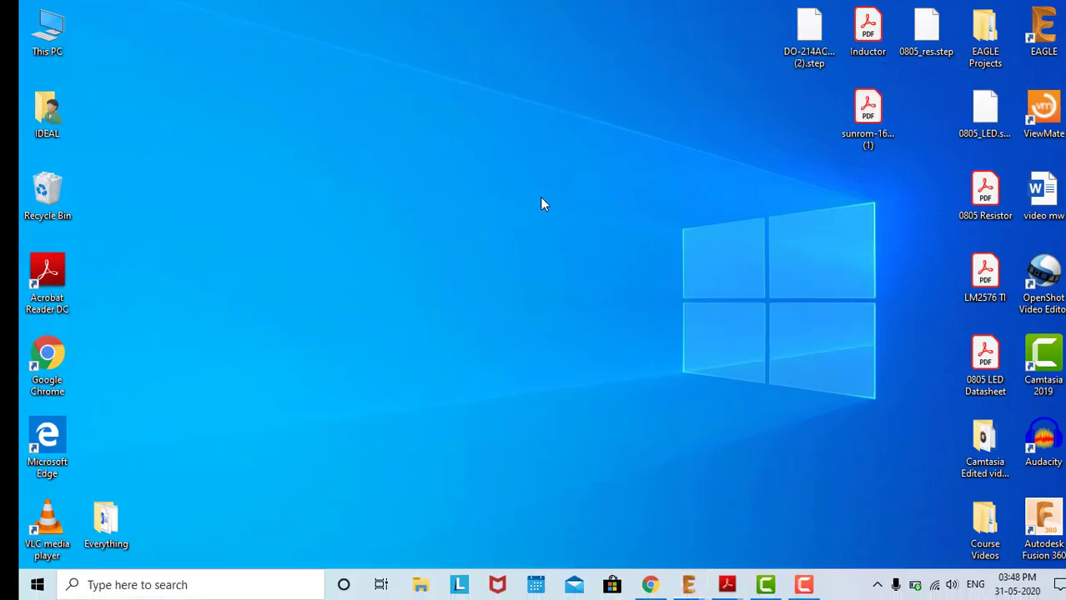
right_click(542, 202)
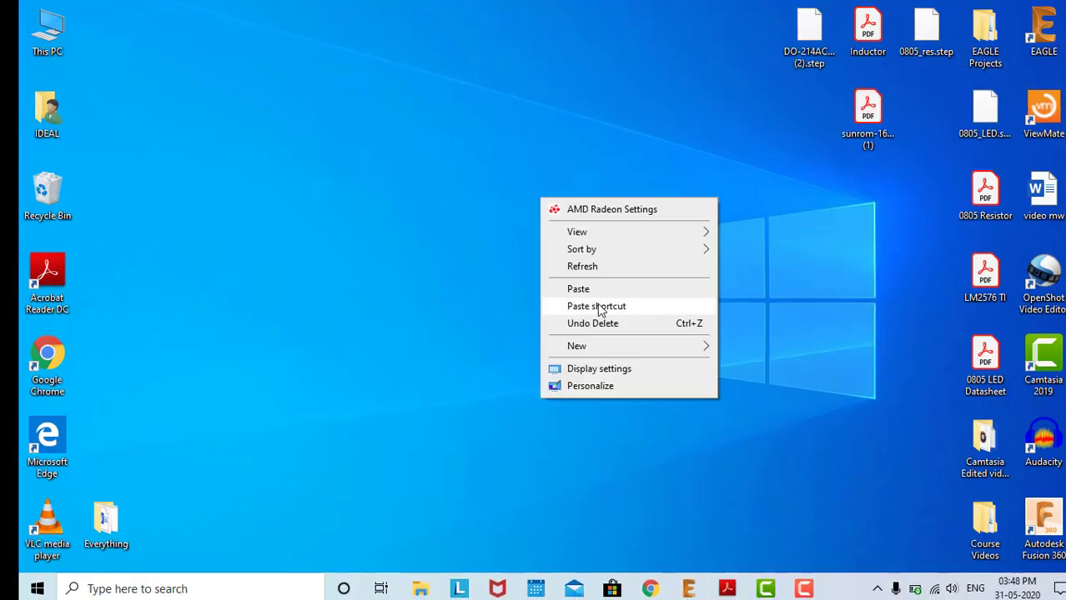
left_click(589, 289)
- Rename the pasted desktop file to INDUCTOR.stp and move it to the right-hand icon column
left_click(564, 137)
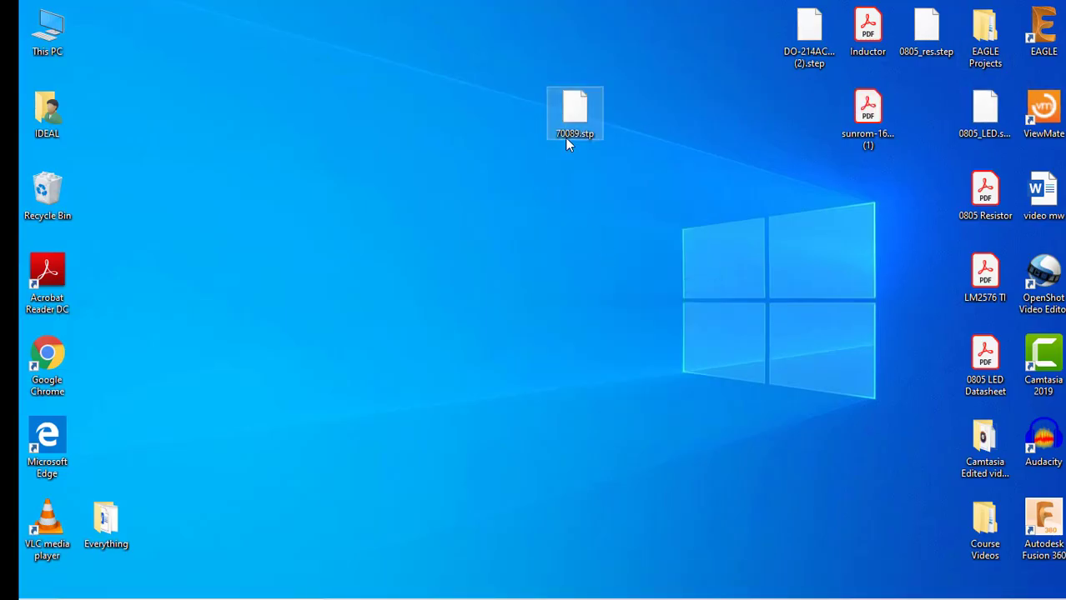
right_click(565, 135)
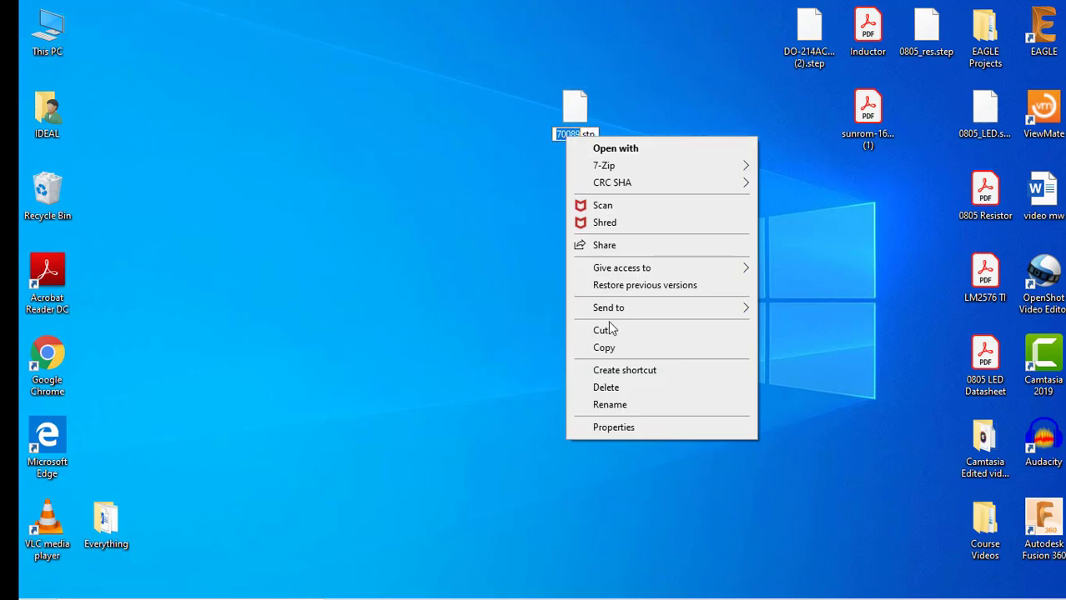
left_click(609, 405)
type("INC")
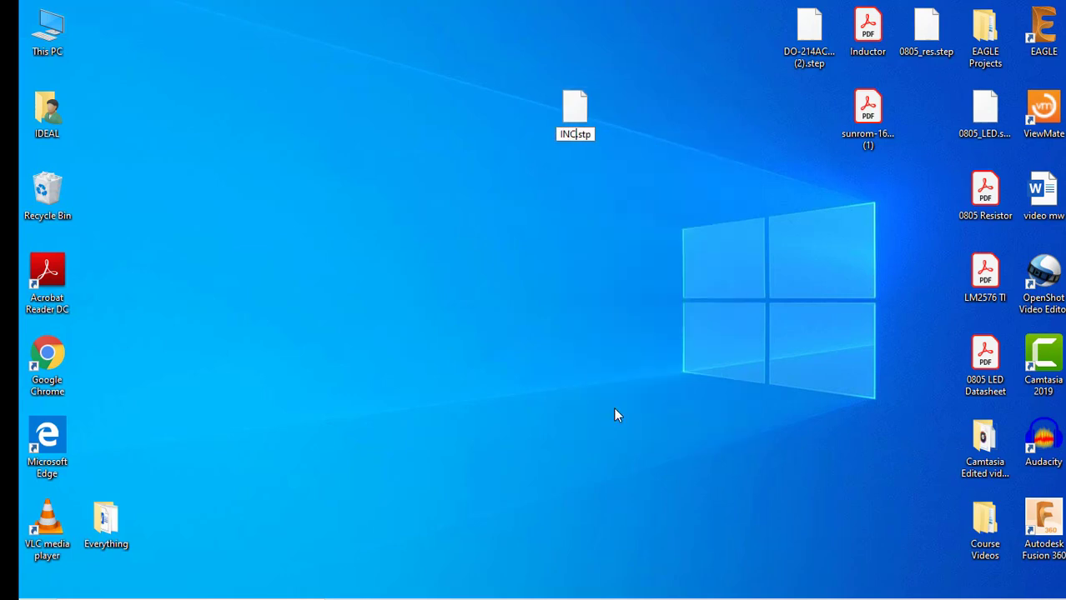
type("UCTOR.")
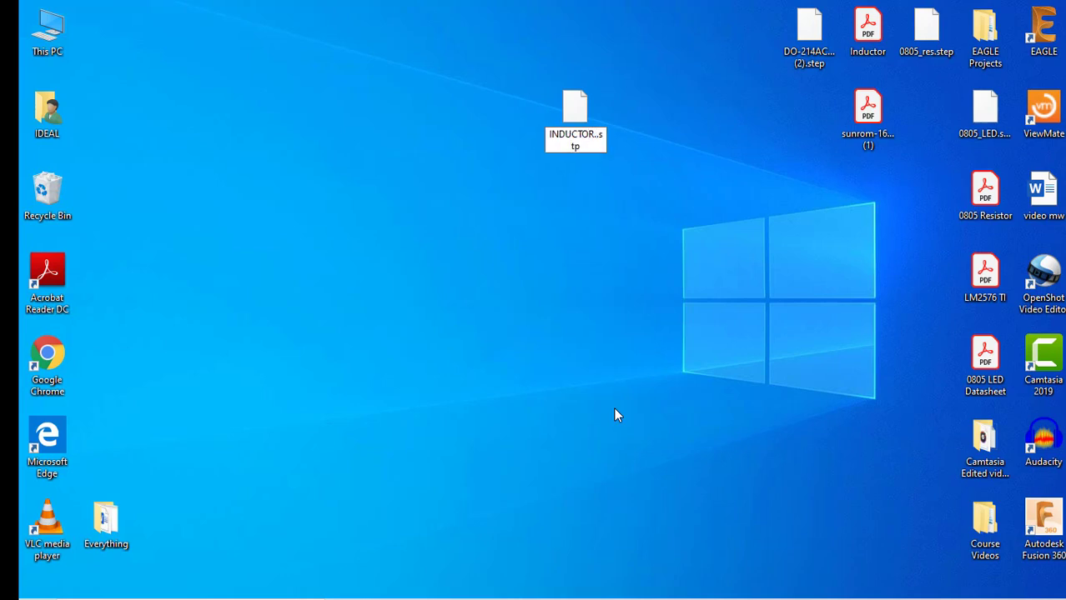
key("BackSpace")
key("Return")
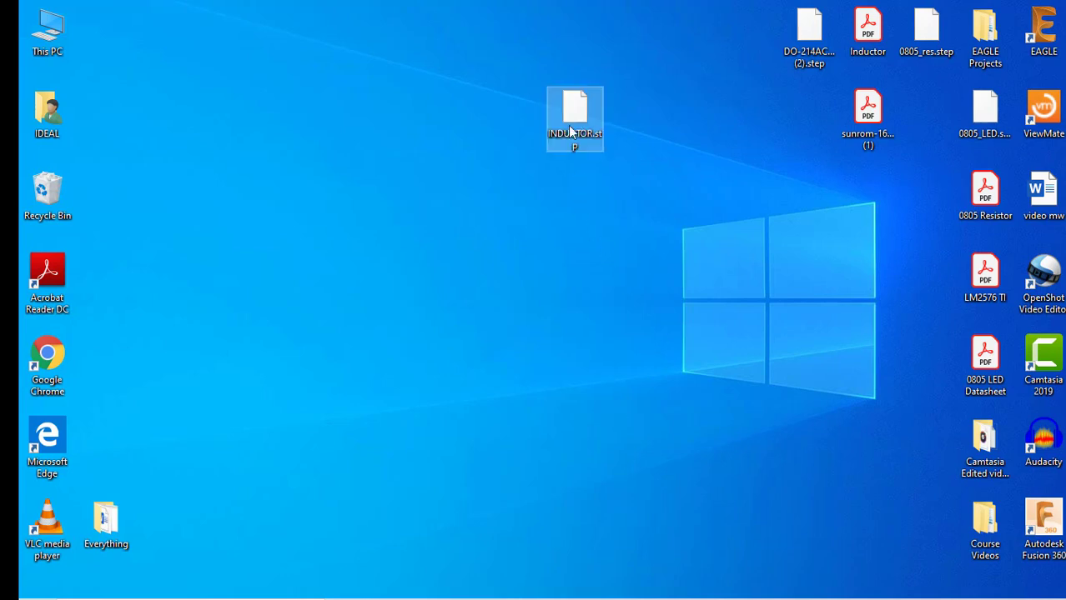
left_click_drag(570, 131, 799, 127)
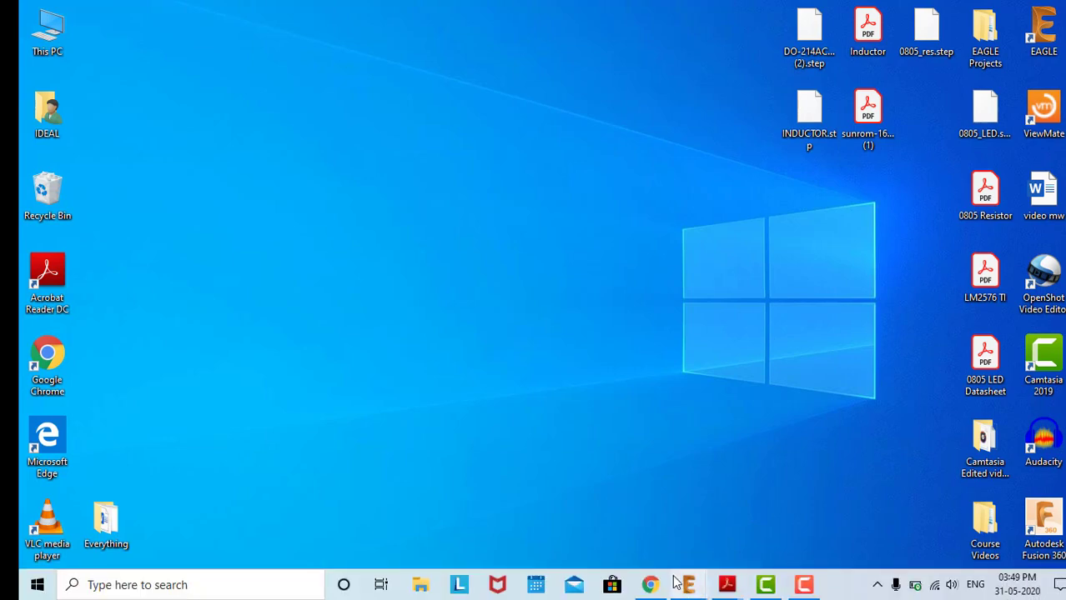
- Open the INDUCTOR device's Used 3D Packages > INDUCTOR entry in the Package Generator
mouse_move(689, 585)
left_click(742, 540)
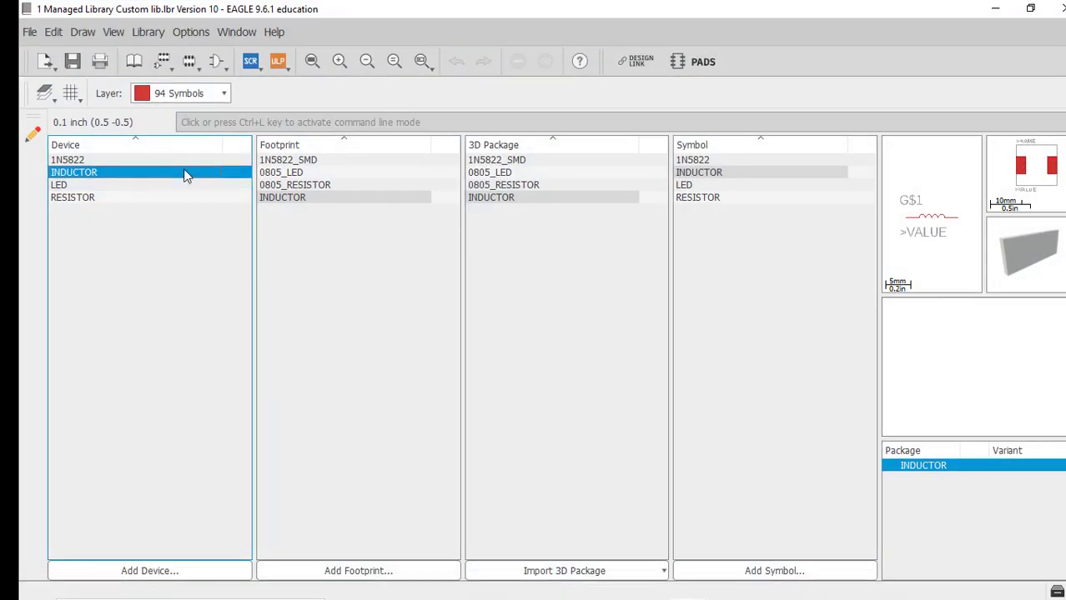
right_click(184, 172)
mouse_move(295, 305)
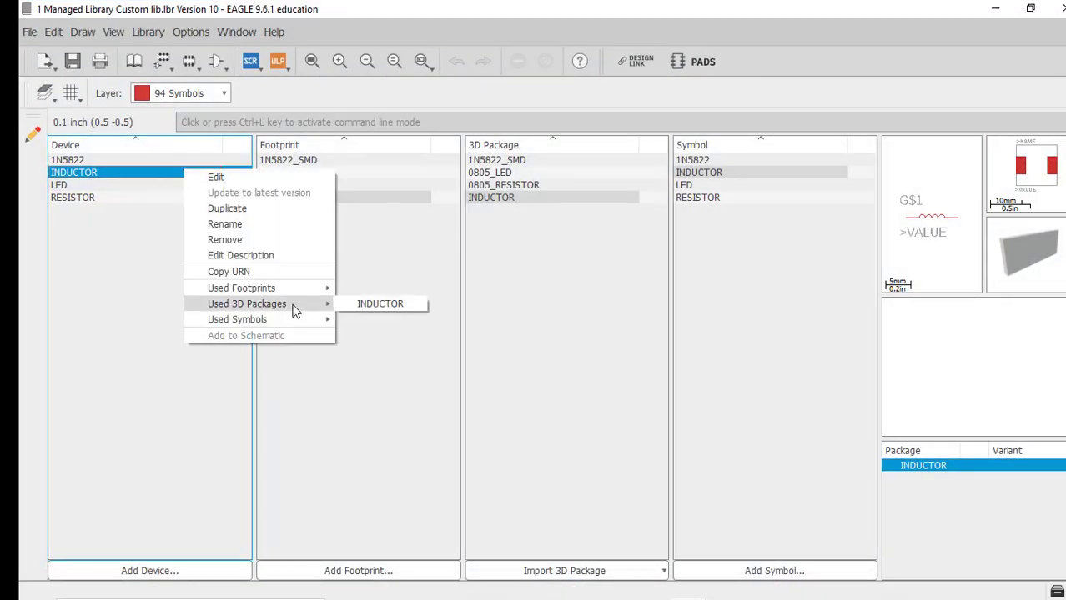
left_click(375, 303)
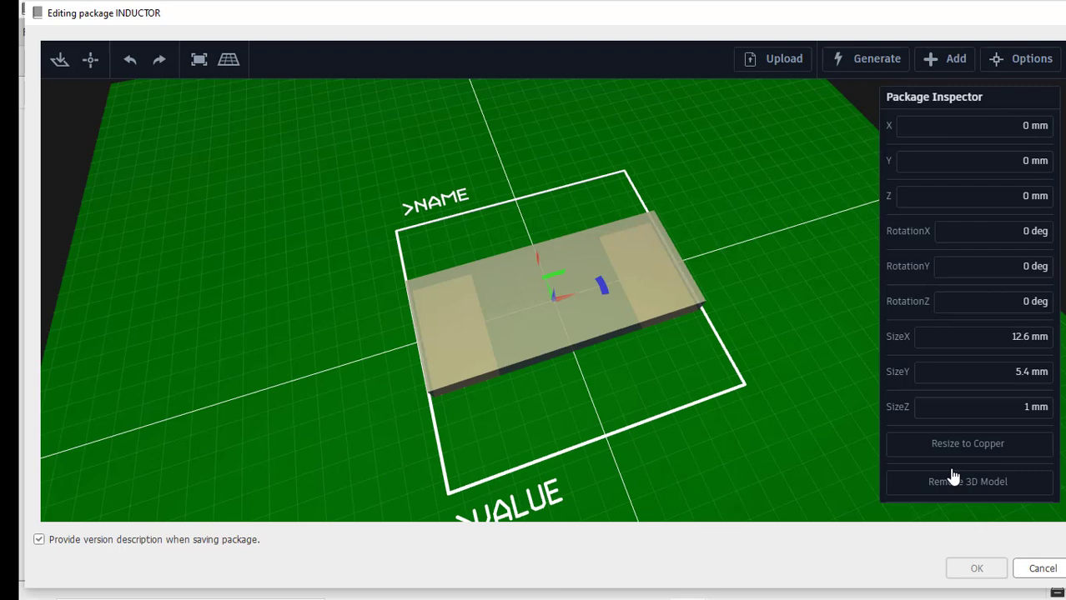
- Replace the placeholder box with Desktop\INDUCTOR.stp, a 12.7 × 6.5 × 12.7 mm model
left_click(954, 484)
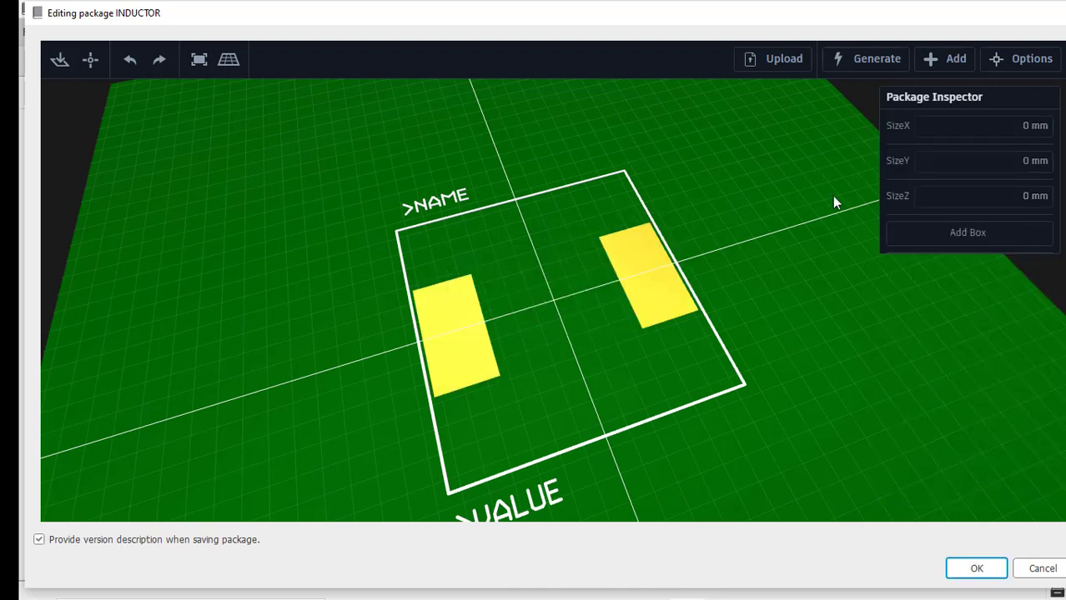
left_click(781, 67)
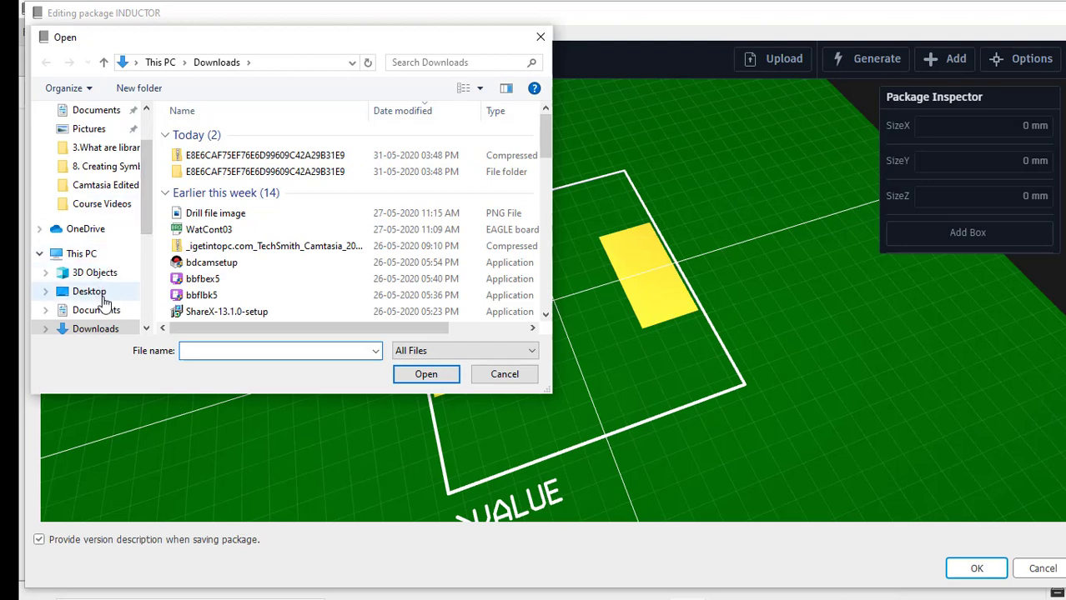
left_click(93, 292)
scroll(327, 269, "down", 2)
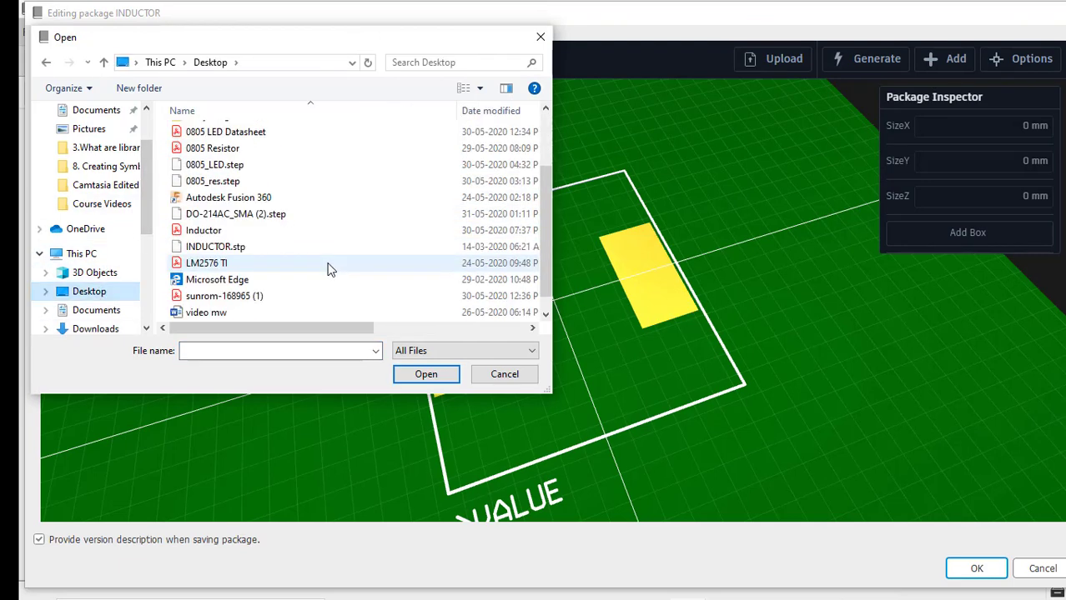
left_click(272, 248)
left_click(425, 374)
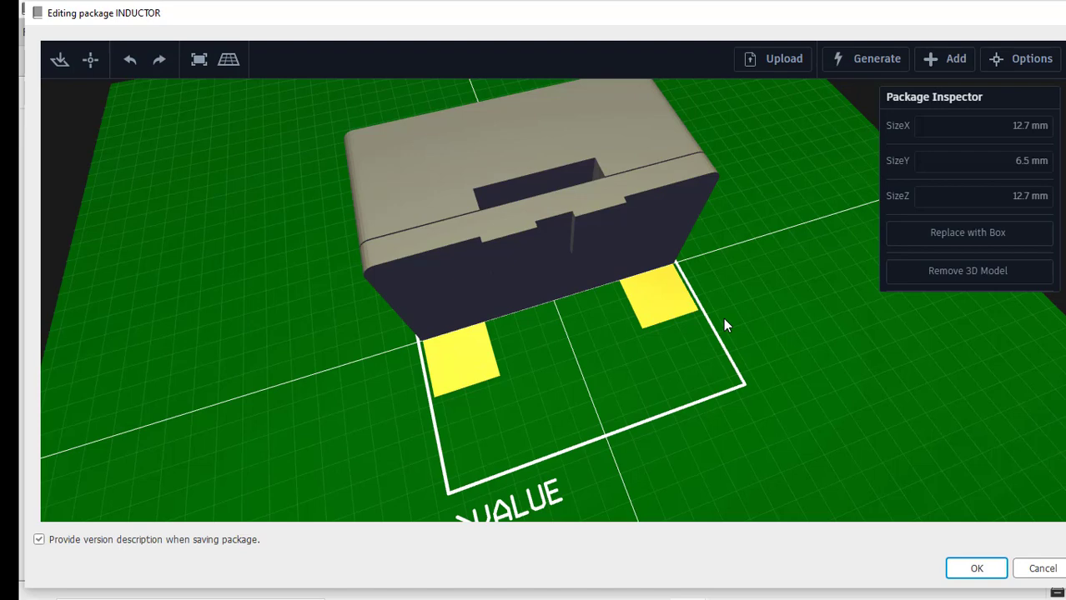
- Rotate the inductor 3D model 90° about X and 90° about Y to stand it upright
left_click(728, 327)
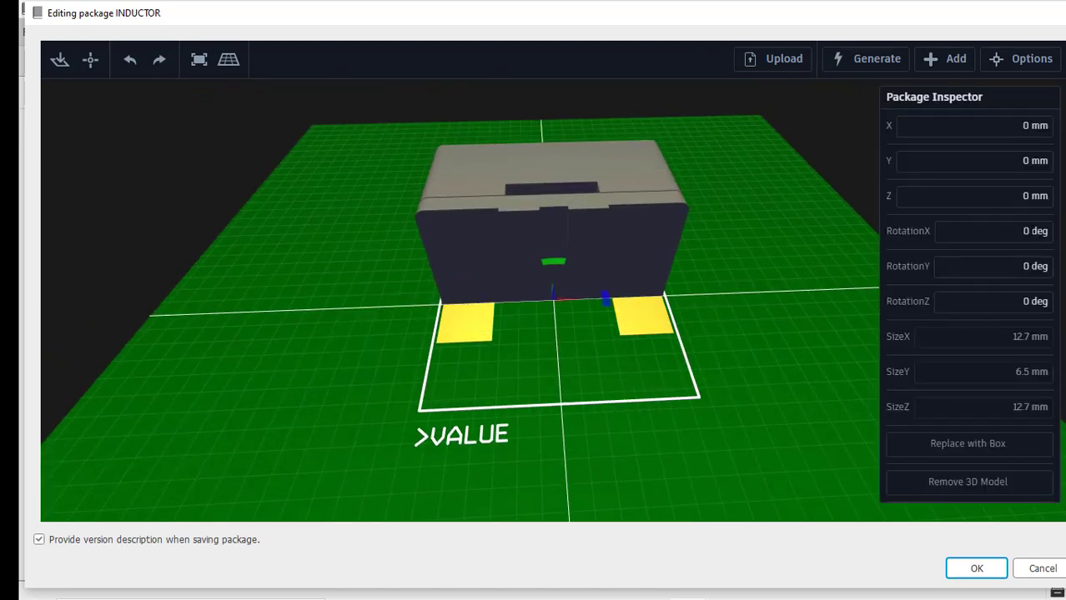
left_click(1026, 231)
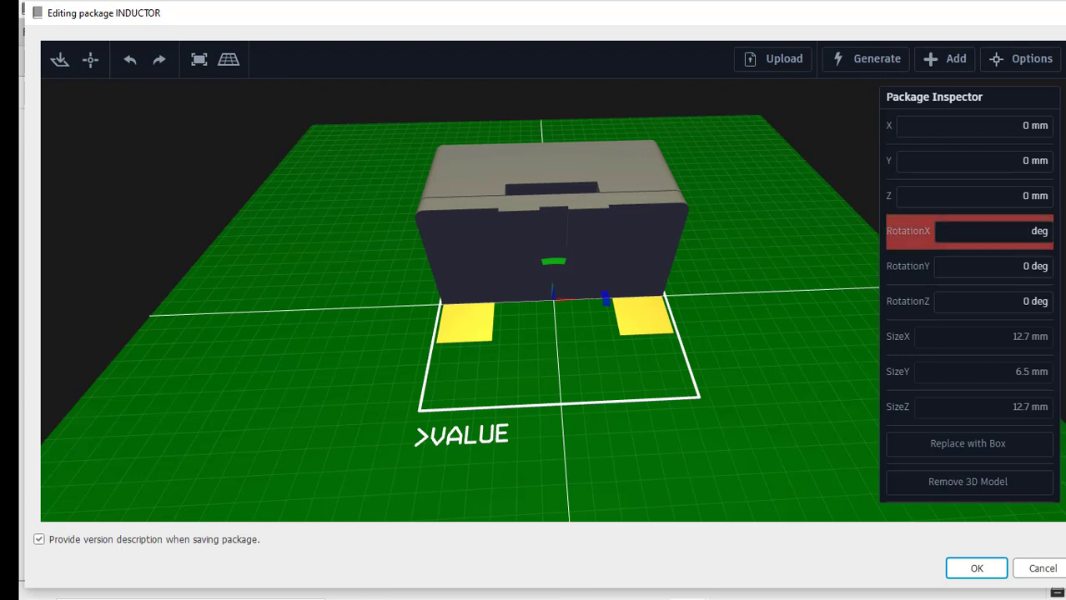
type("90")
key("Return")
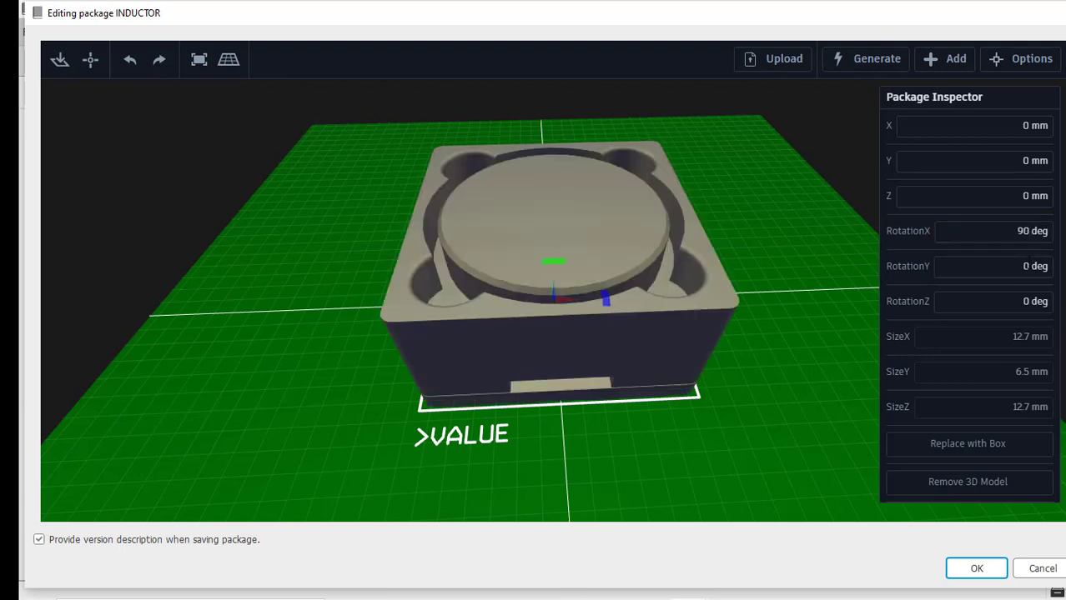
type("9")
key("Return")
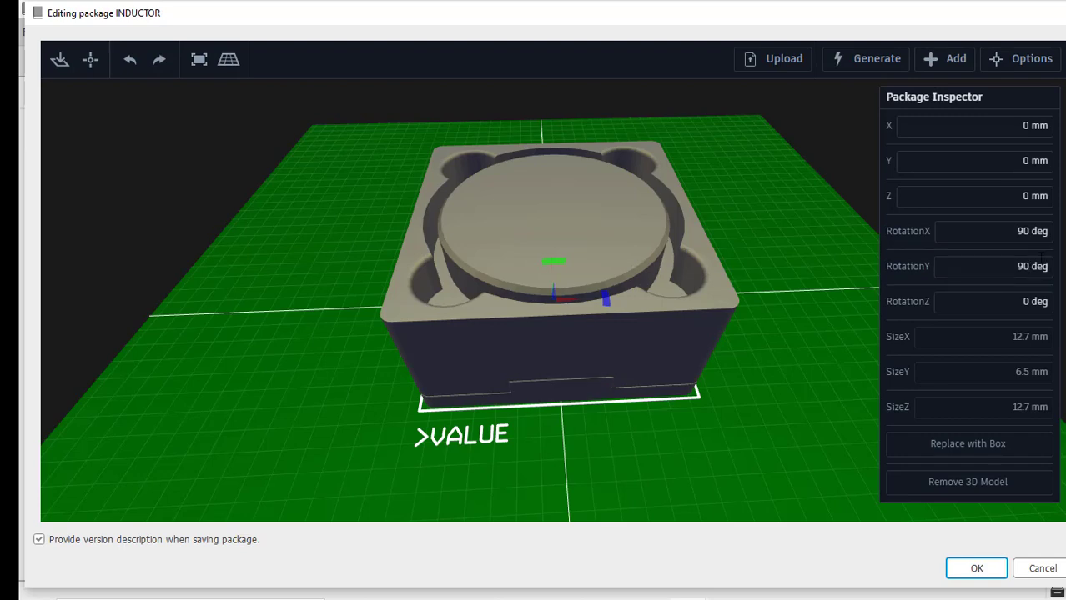
- Check the upright model from low and high views, then save the INDUCTOR package with the default description
left_click_drag(606, 398, 414, 419)
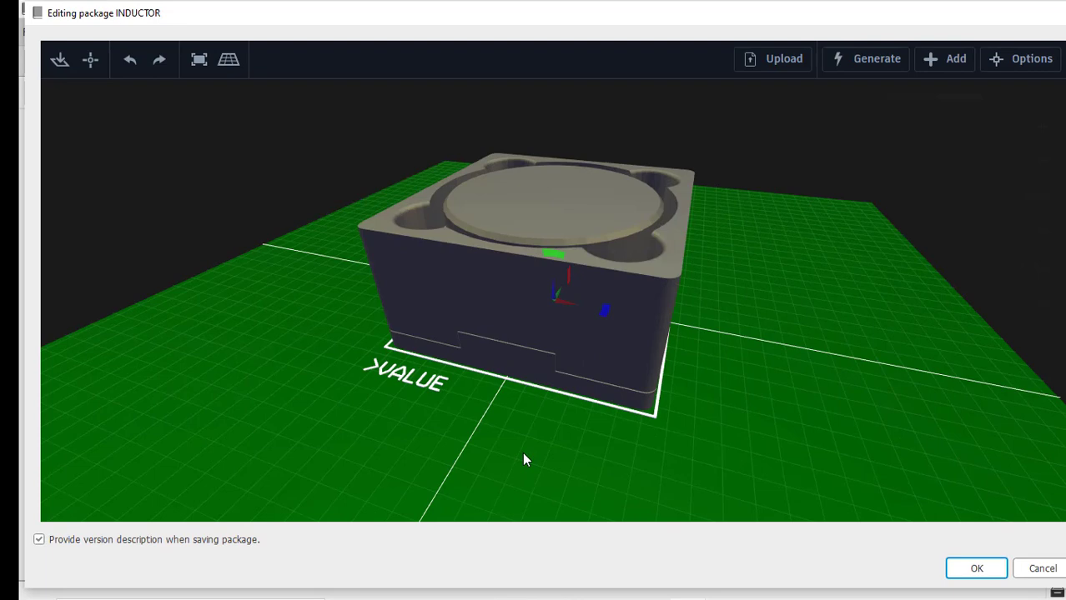
left_click_drag(524, 457, 859, 494)
left_click(967, 569)
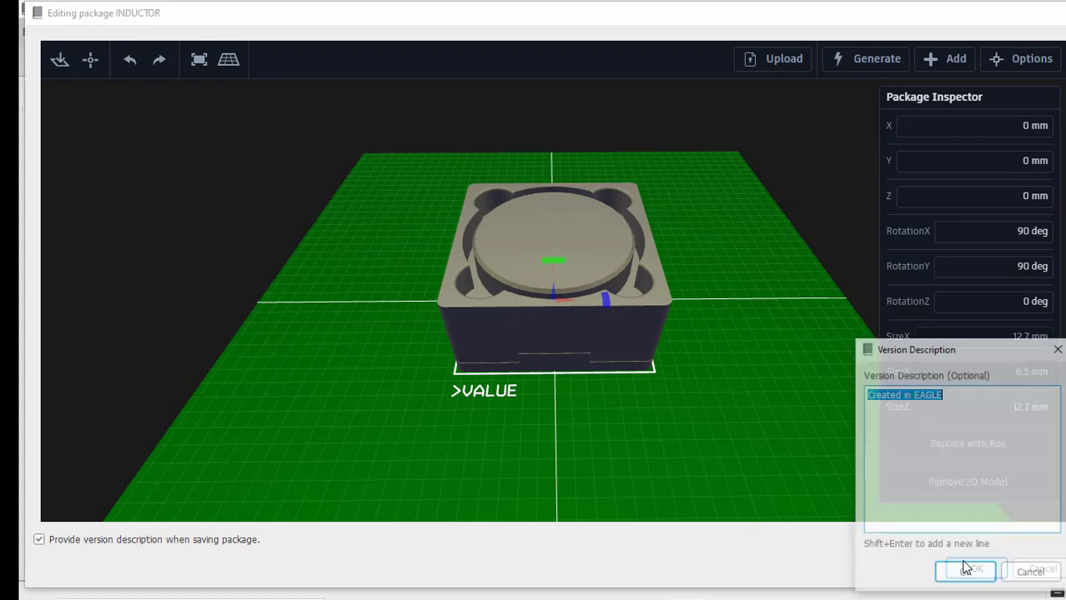
left_click(965, 574)
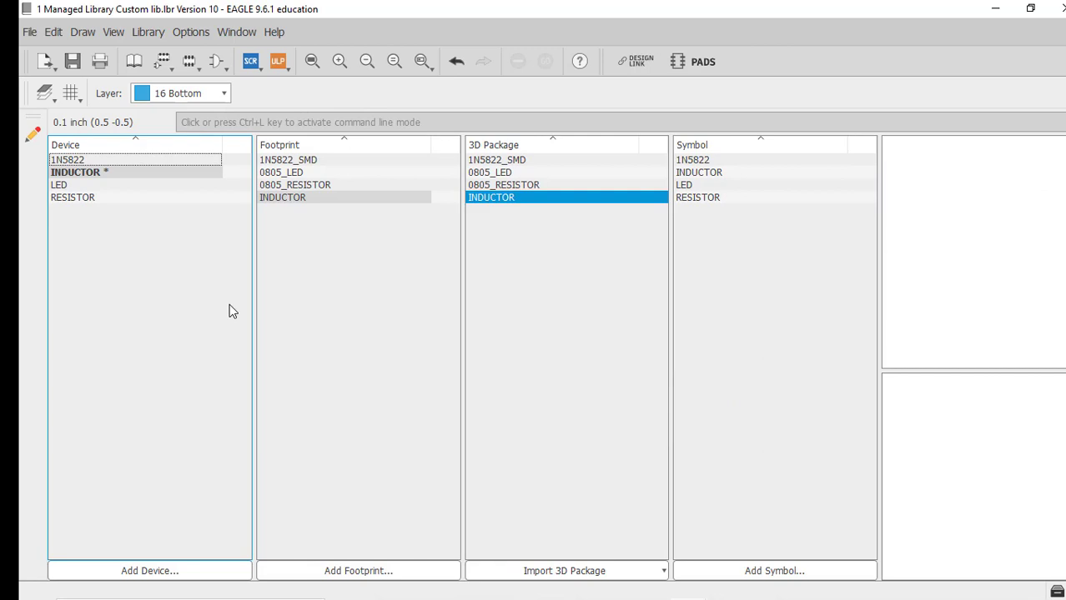
- Save pending edits, publish the library as Version 11, and preview the INDUCTOR device's 3D model
left_click(156, 34)
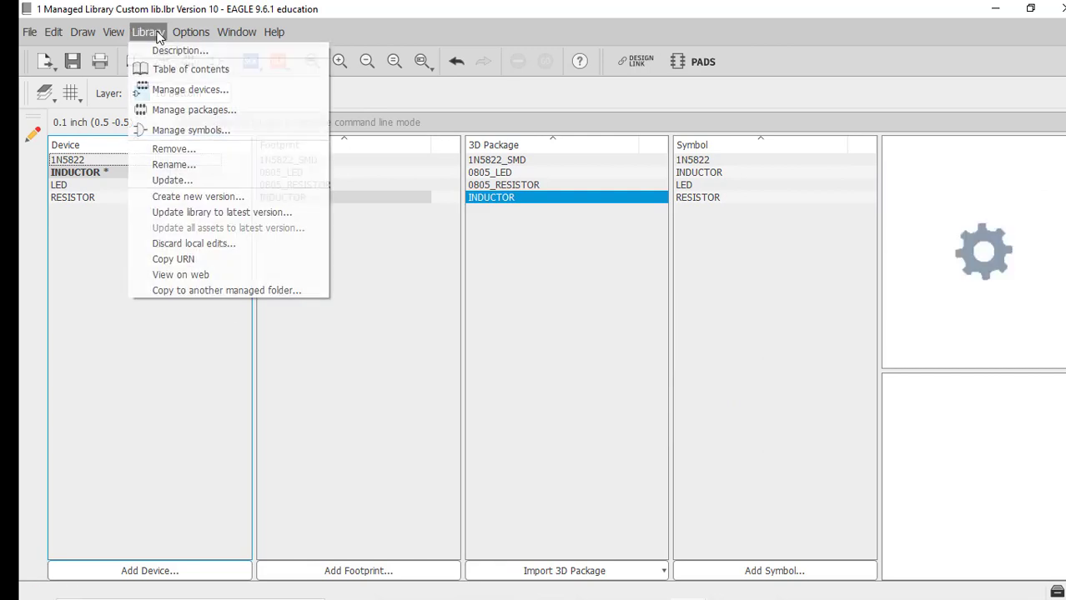
left_click(185, 201)
left_click(297, 246)
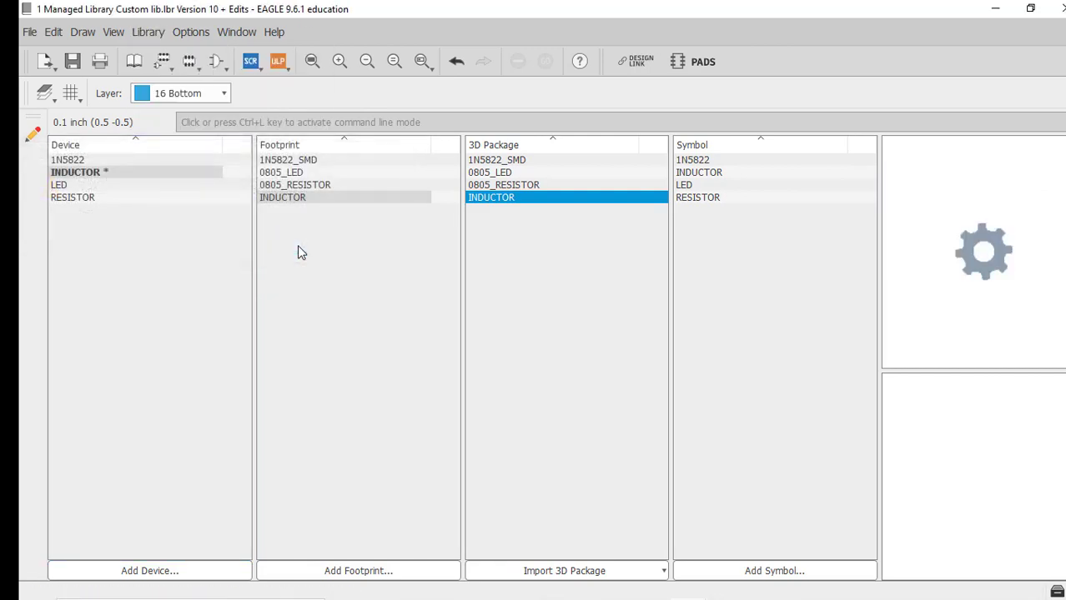
left_click(304, 276)
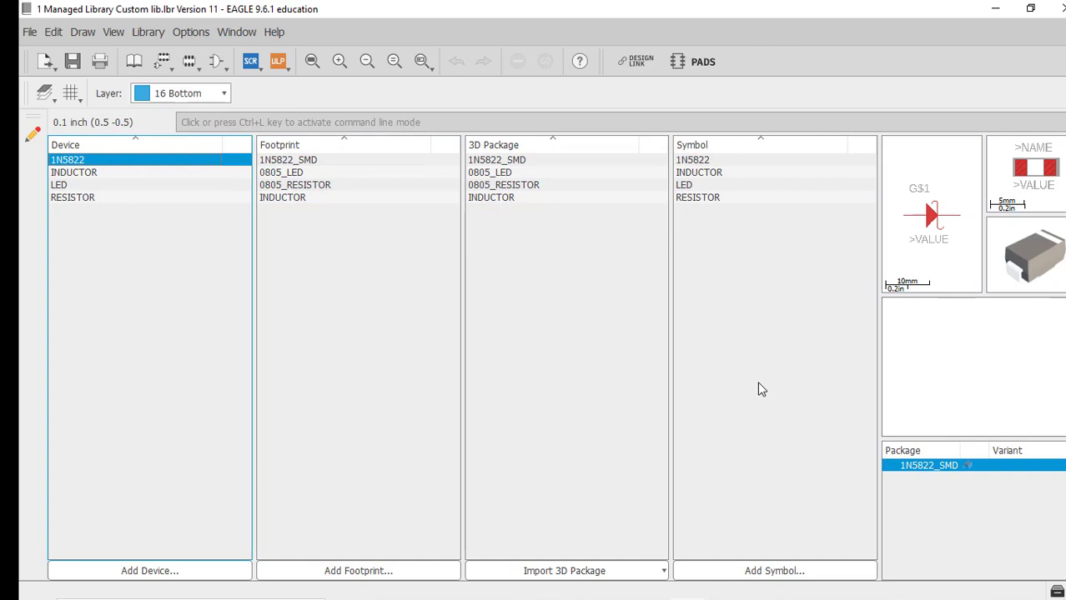
left_click(127, 173)
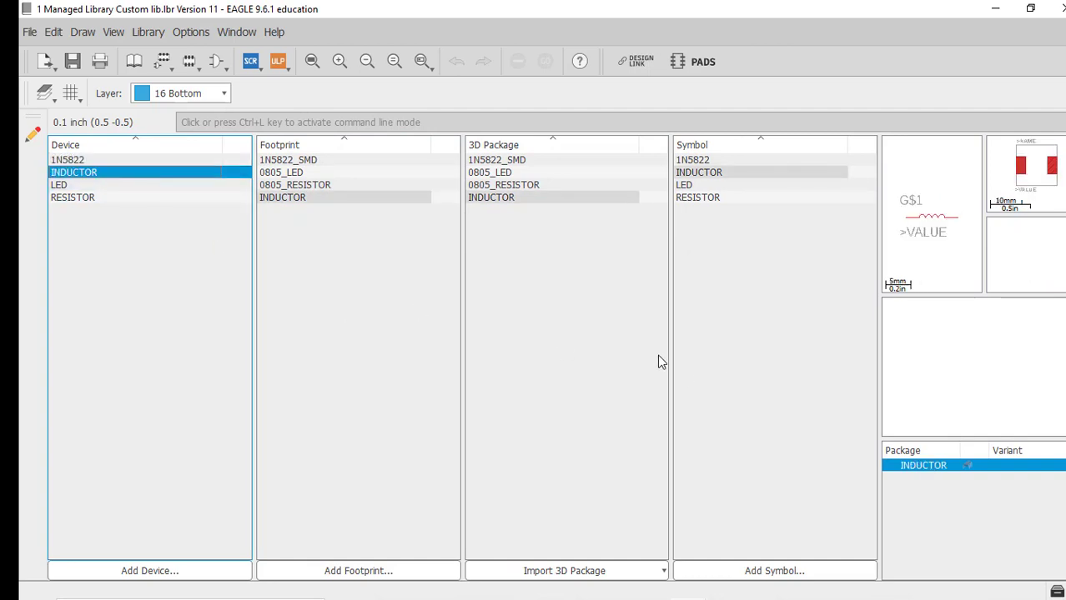